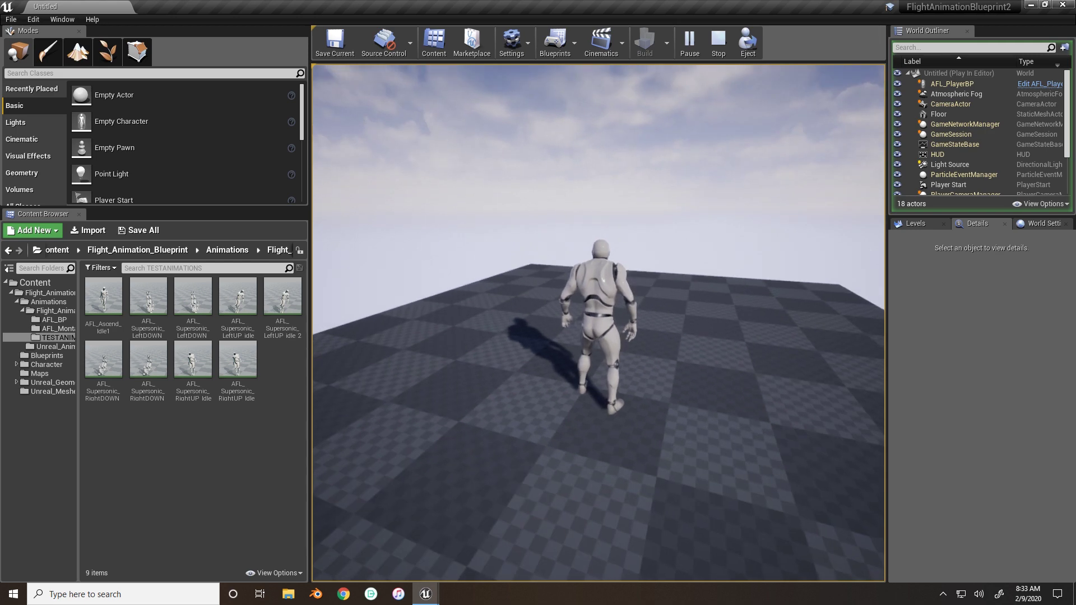
- Play-test the mannequin in the running demo level by moving on the ground, taking off and flying at supersonic speed
key(w)
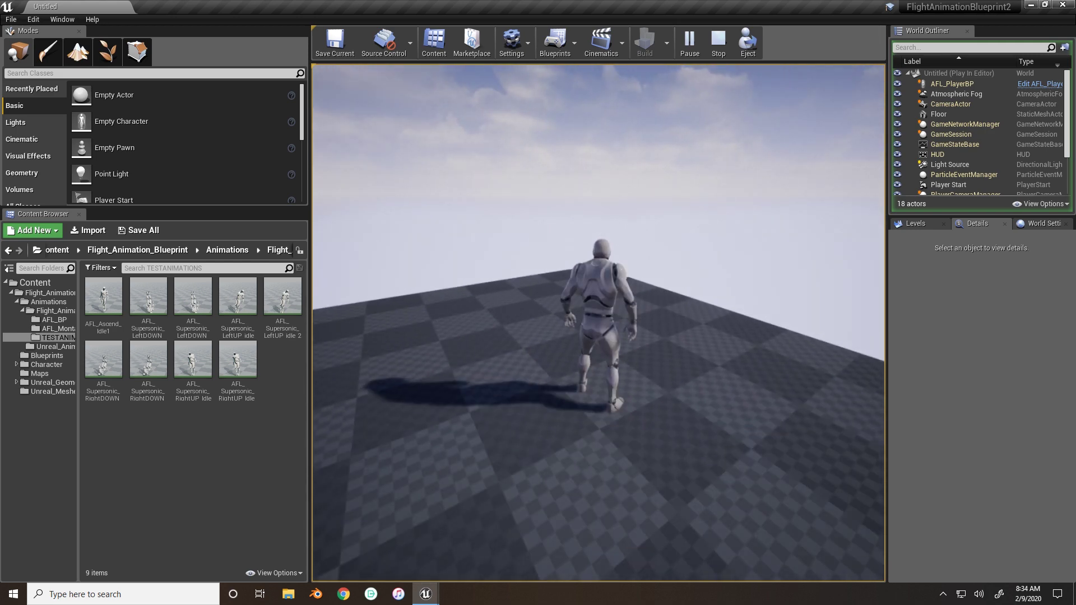
key(w)
key(a)
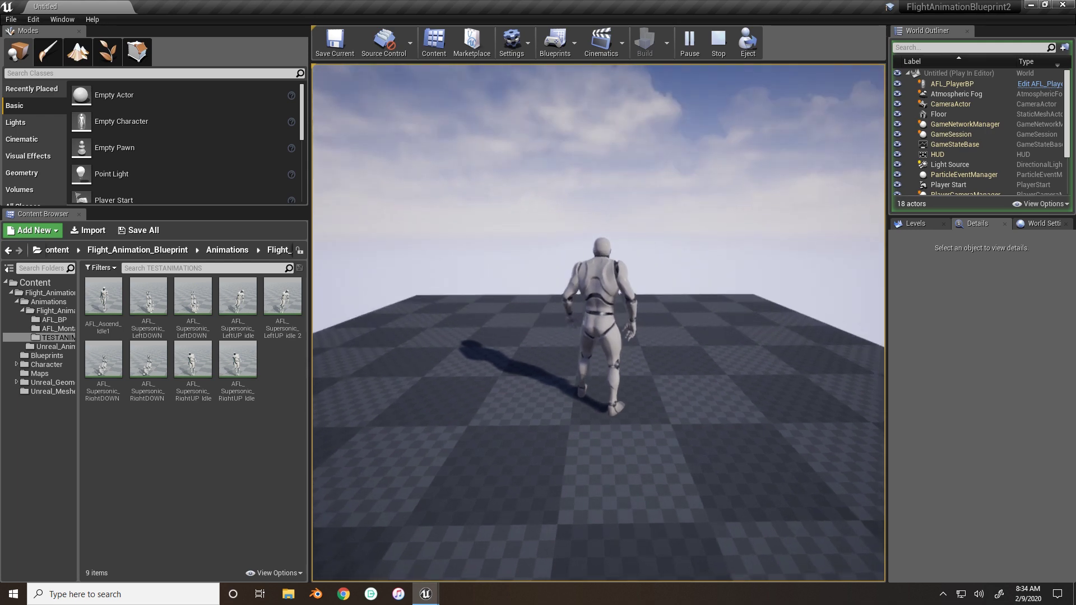
key(w)
key(space)
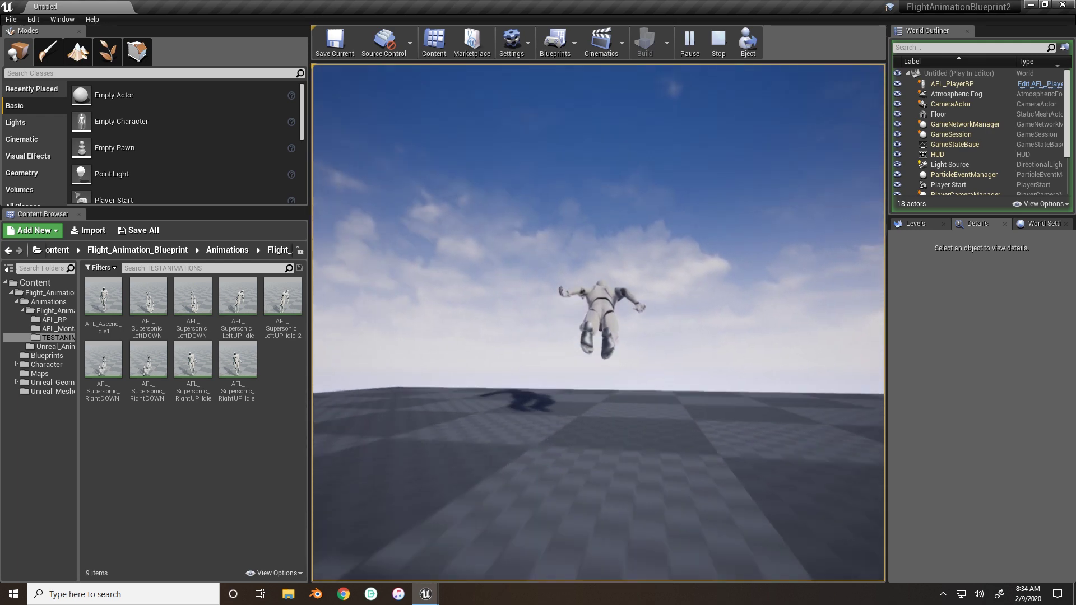
key(shift)
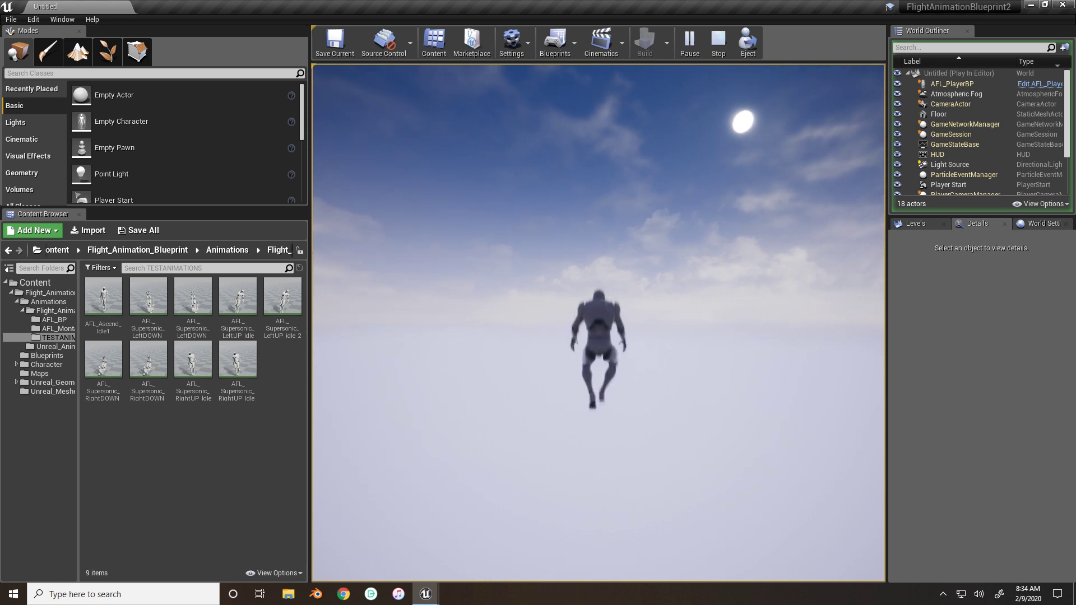
key(w)
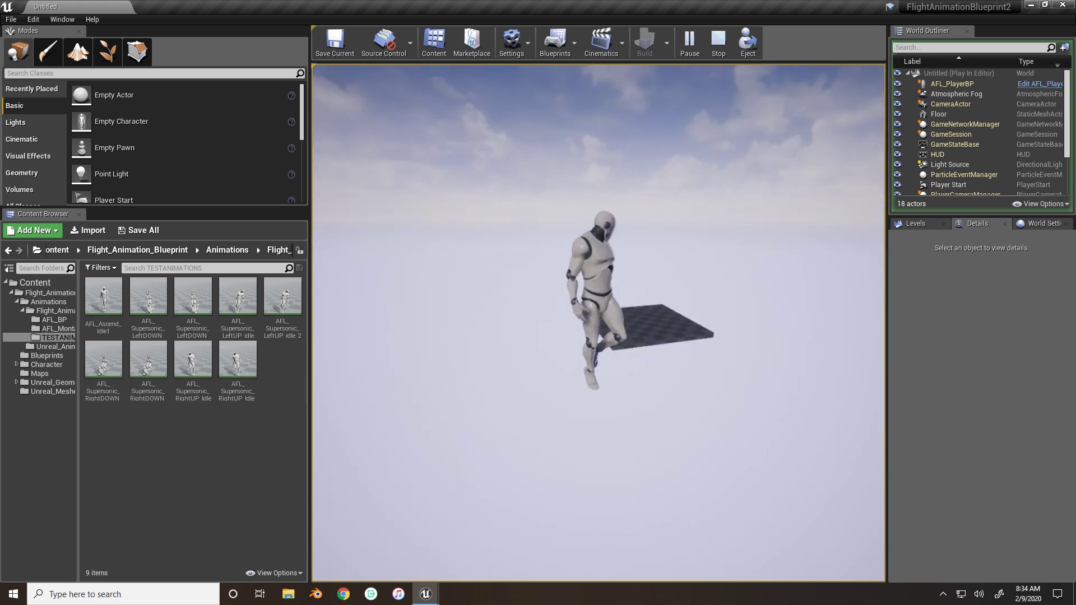
- End the demo play session and switch to the FlightBP_Tutorial project, enlarging its level viewport
key(Escape)
click(1030, 4)
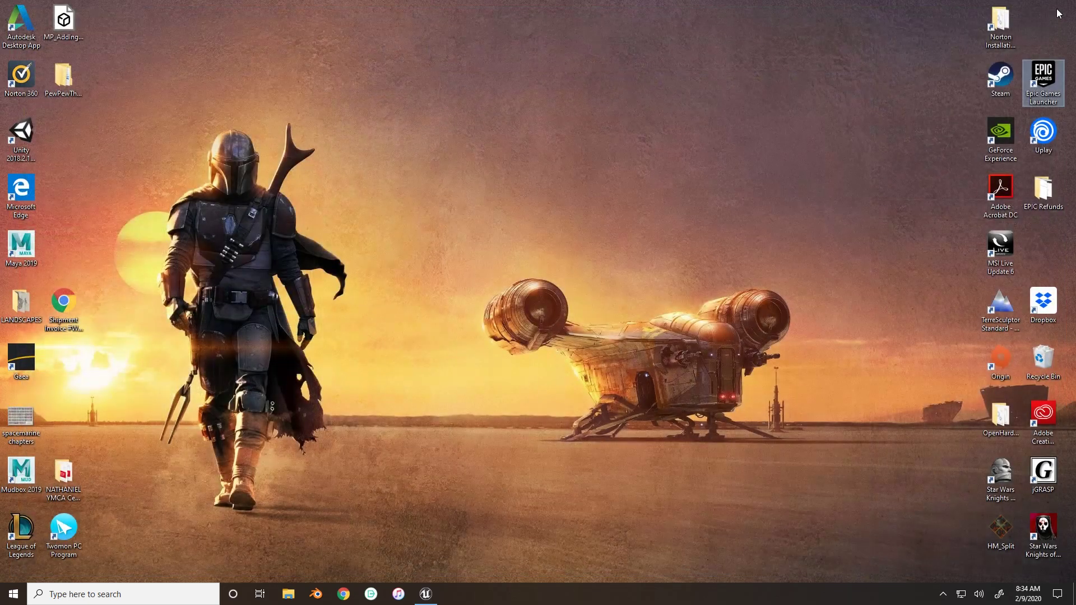
click(426, 594)
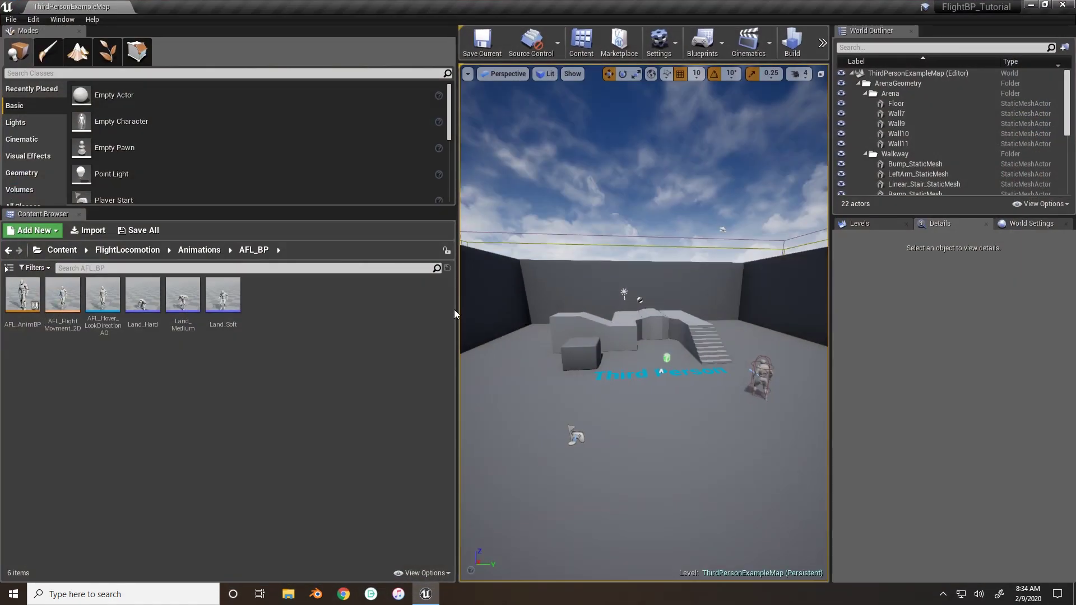
drag(457, 310, 350, 323)
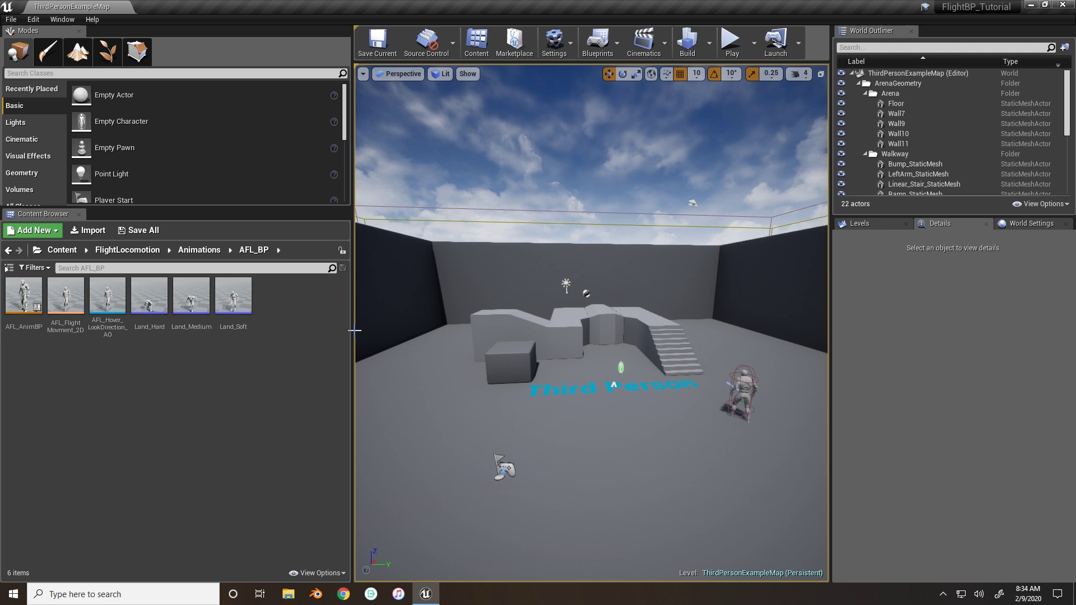
- Add an action mapping named Sprint/Supersonic in the project's engine input settings
click(33, 19)
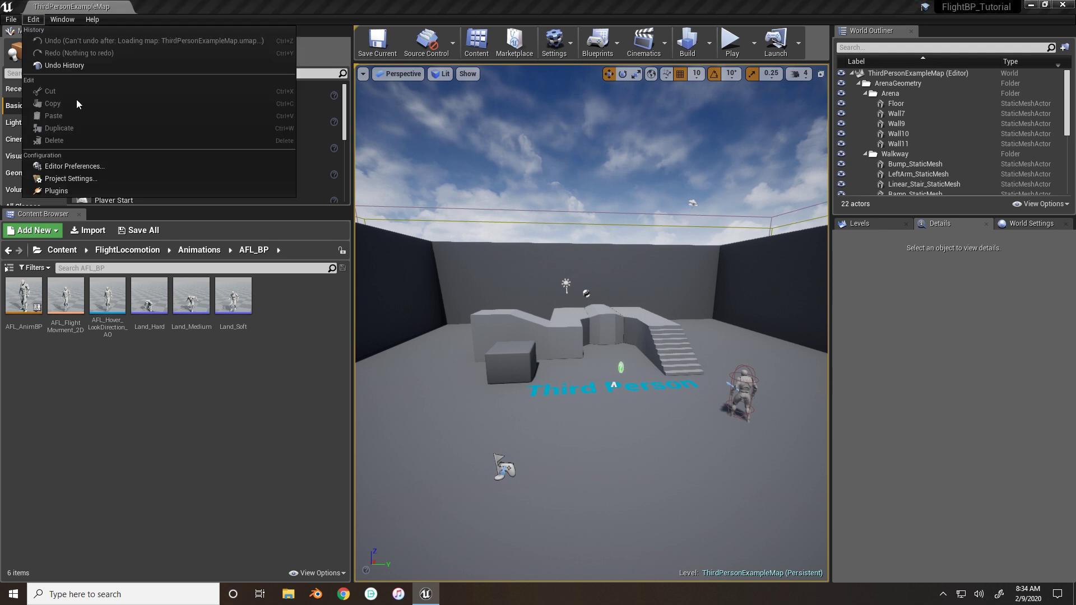
click(120, 179)
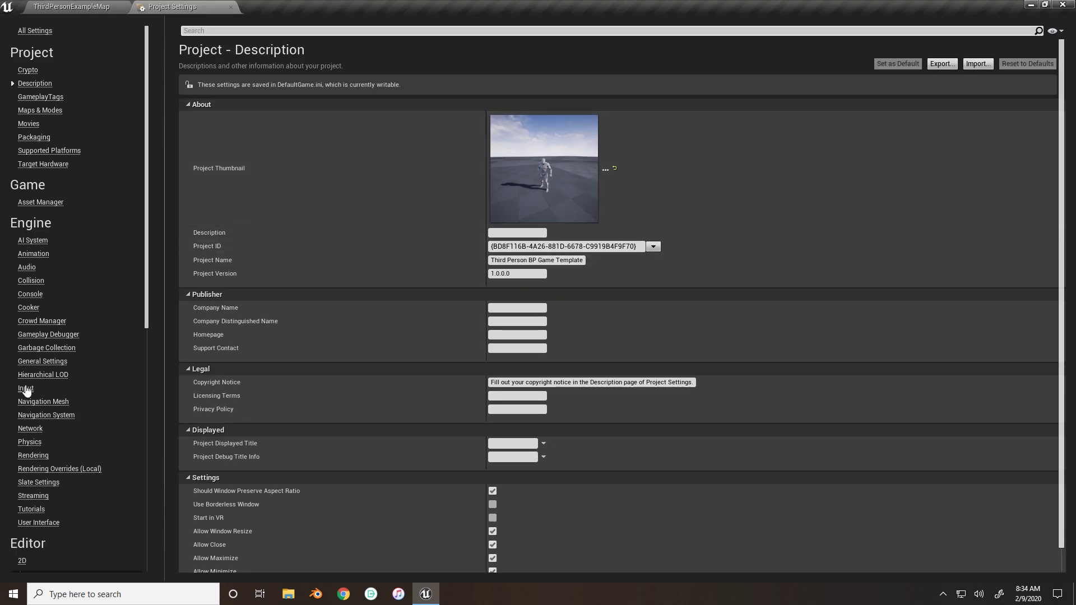
click(27, 389)
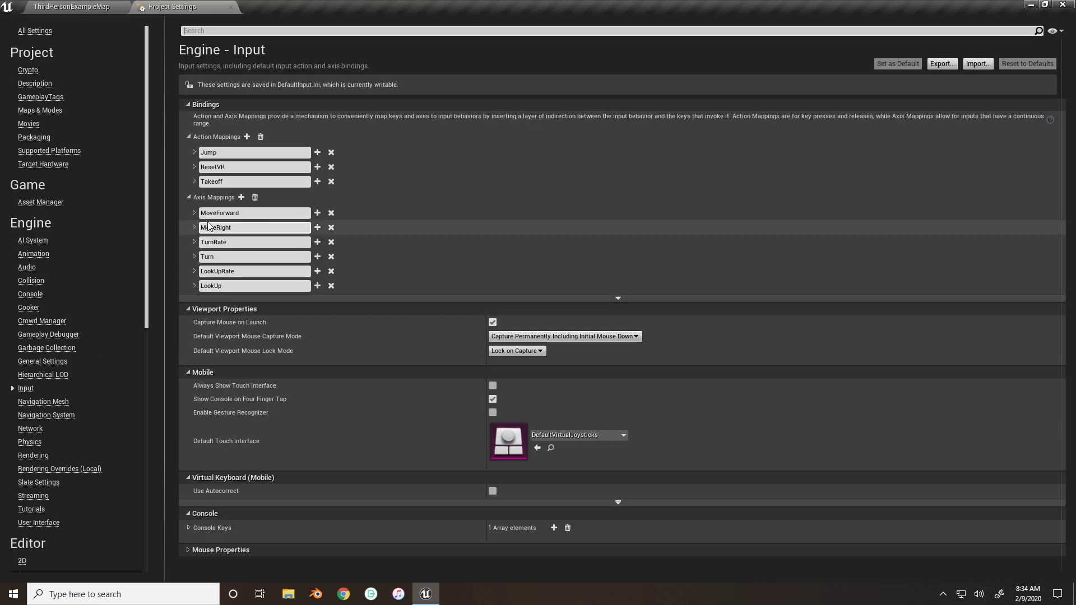
click(247, 136)
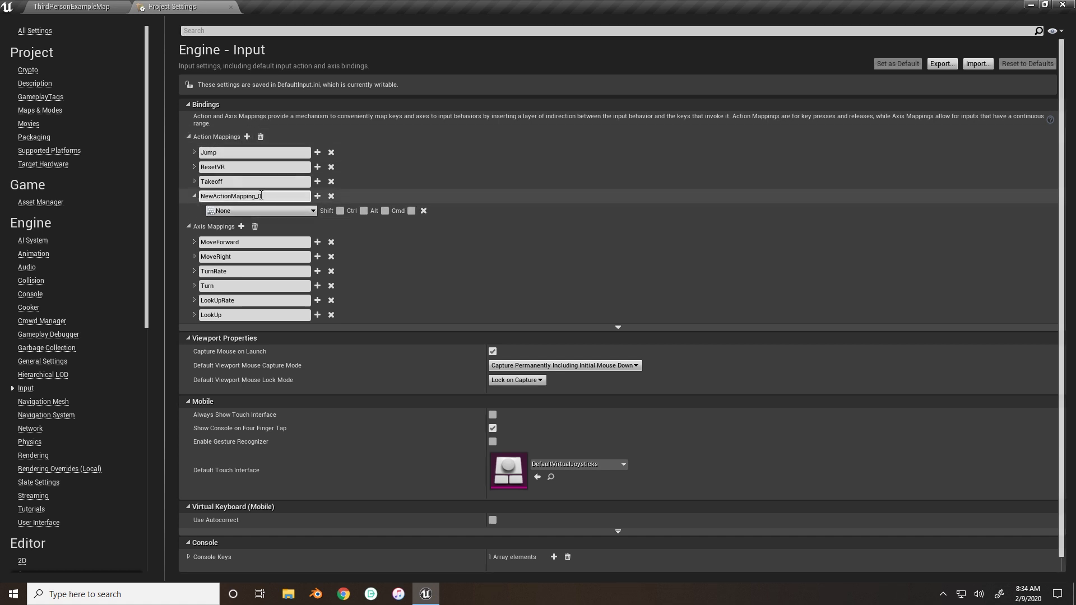
drag(262, 196, 198, 197)
text(Sprint/Supersonic)
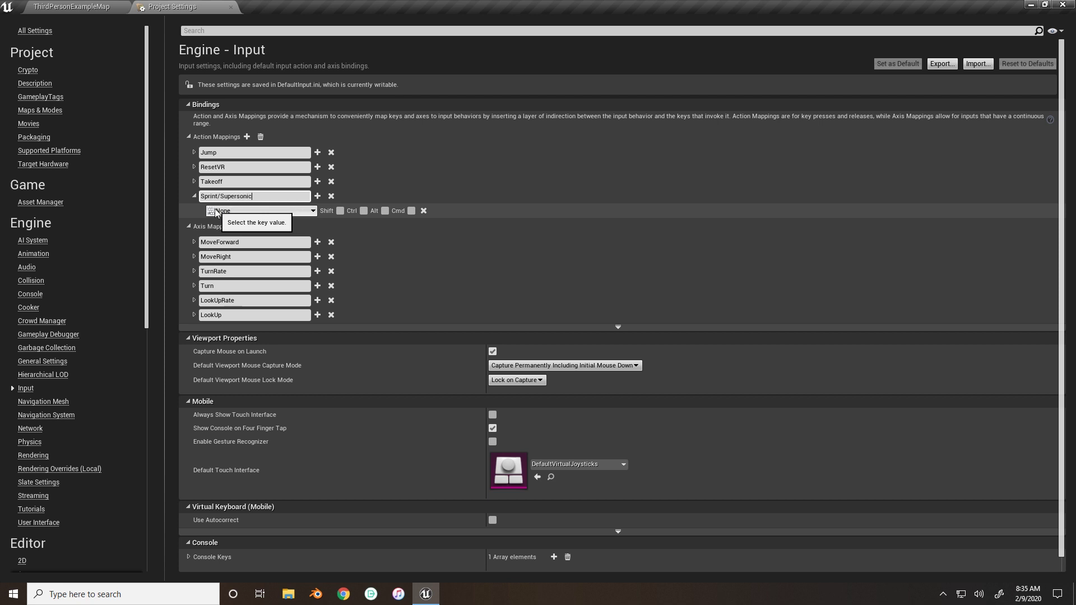
key(Return)
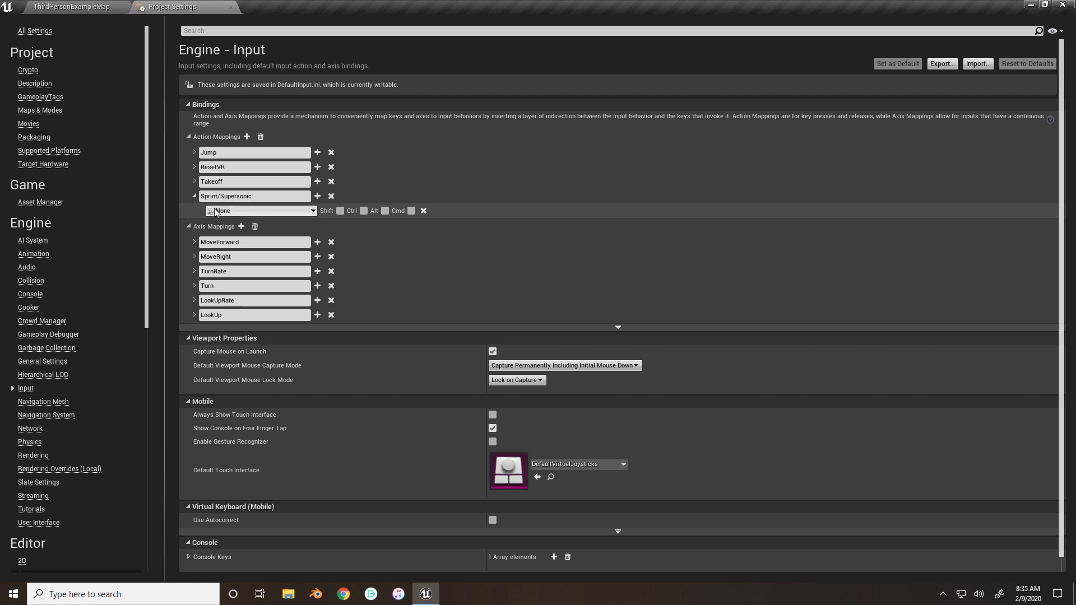
- Bind the Sprint/Supersonic action to the Left Shift key and close the project settings
click(215, 212)
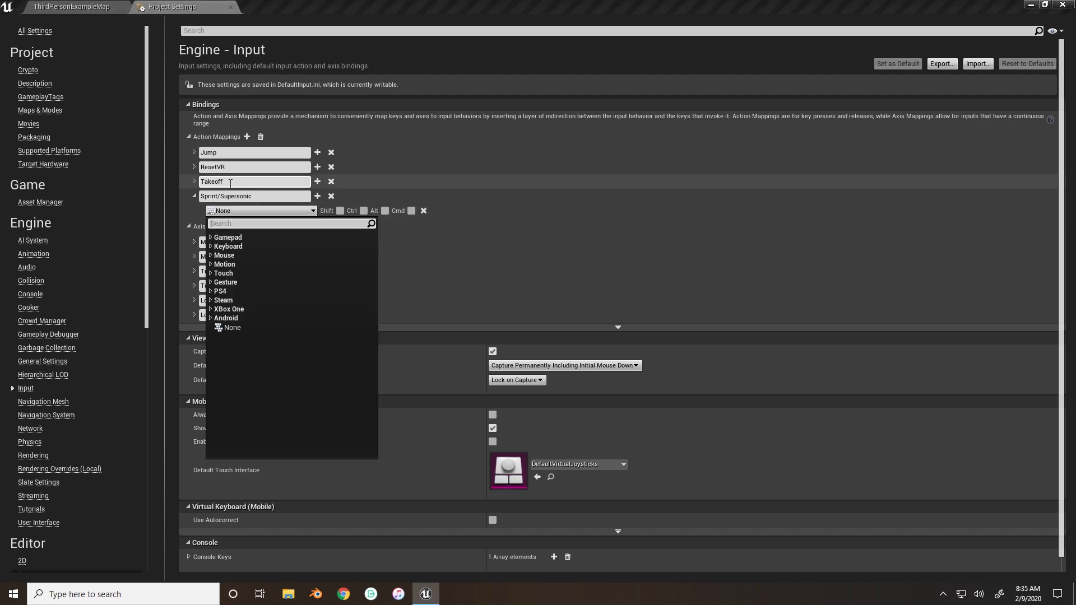
text(left shift)
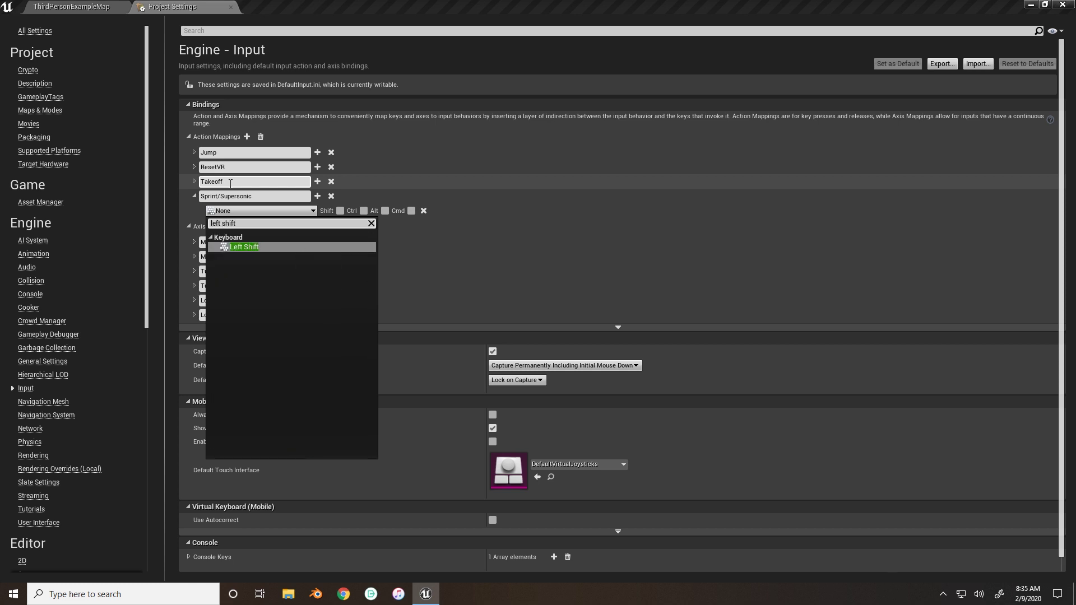
click(253, 250)
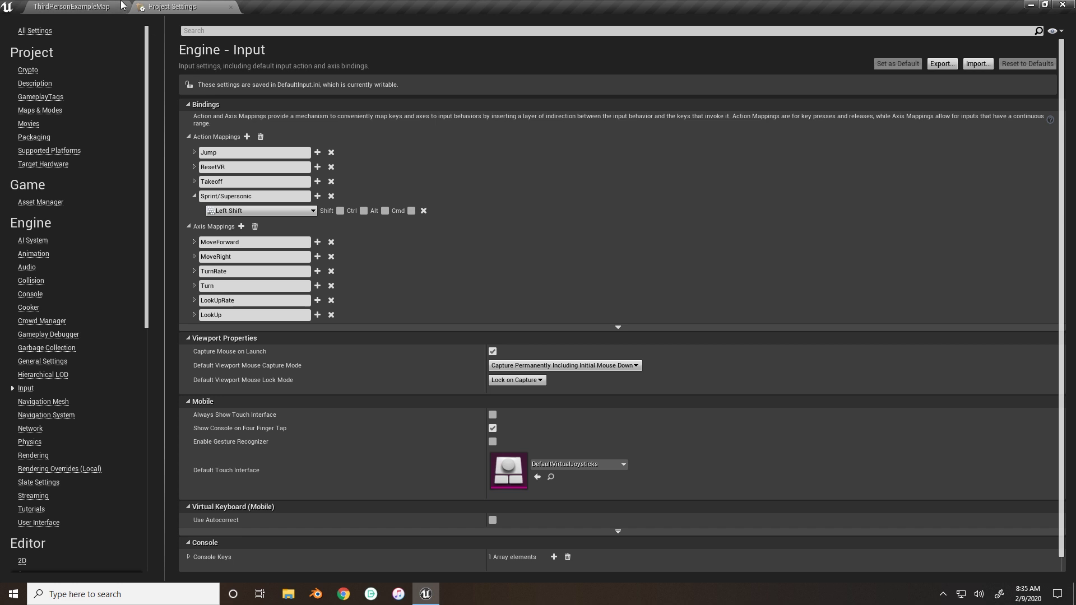
click(230, 7)
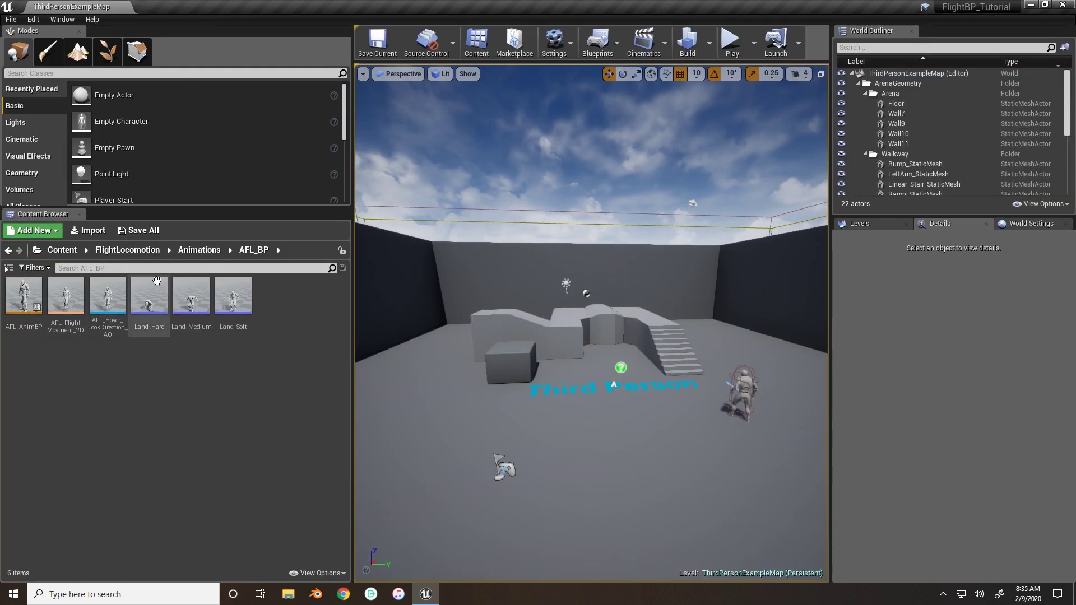
- Open the AFL_PlayerBP blueprint from the FlightLocomotion Blueprint folder
click(191, 251)
click(128, 250)
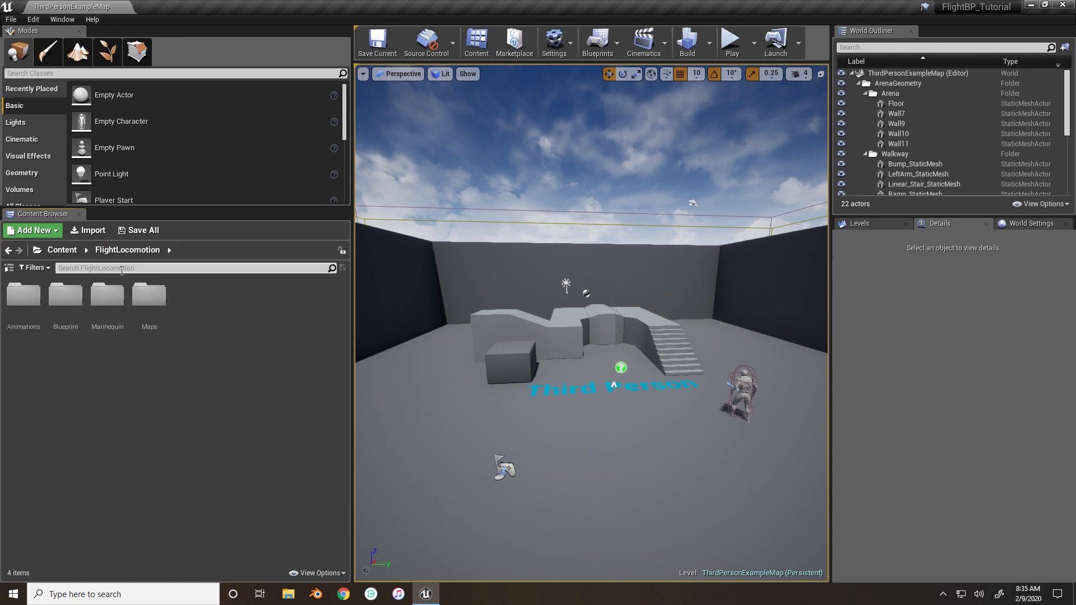
double_click(66, 294)
click(28, 306)
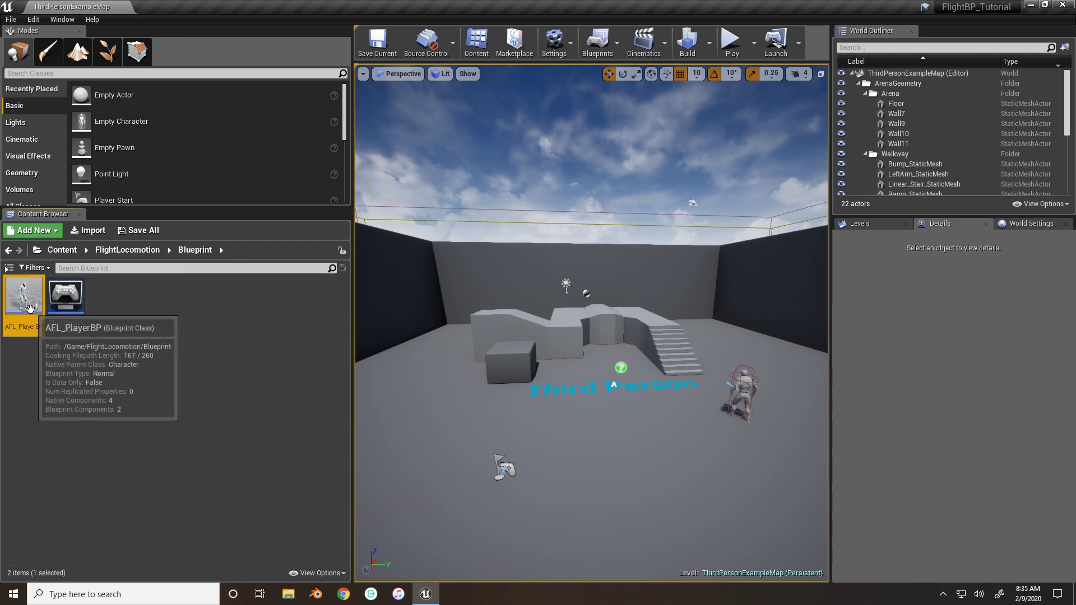
double_click(29, 308)
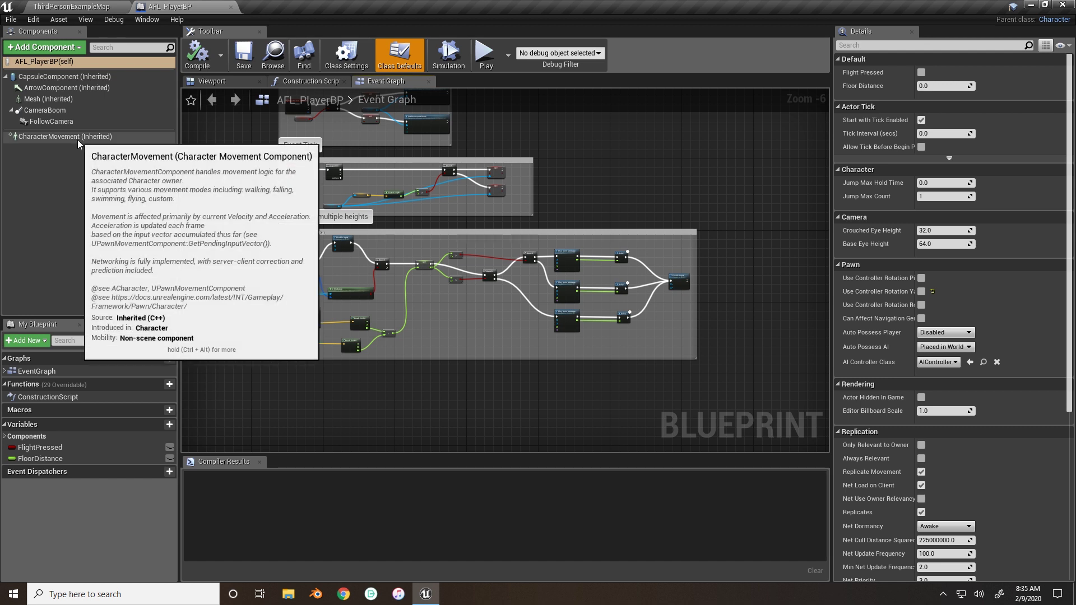
- Set the CharacterMovement component's Braking Deceleration Flying to 1500, then compile and save the blueprint
click(60, 138)
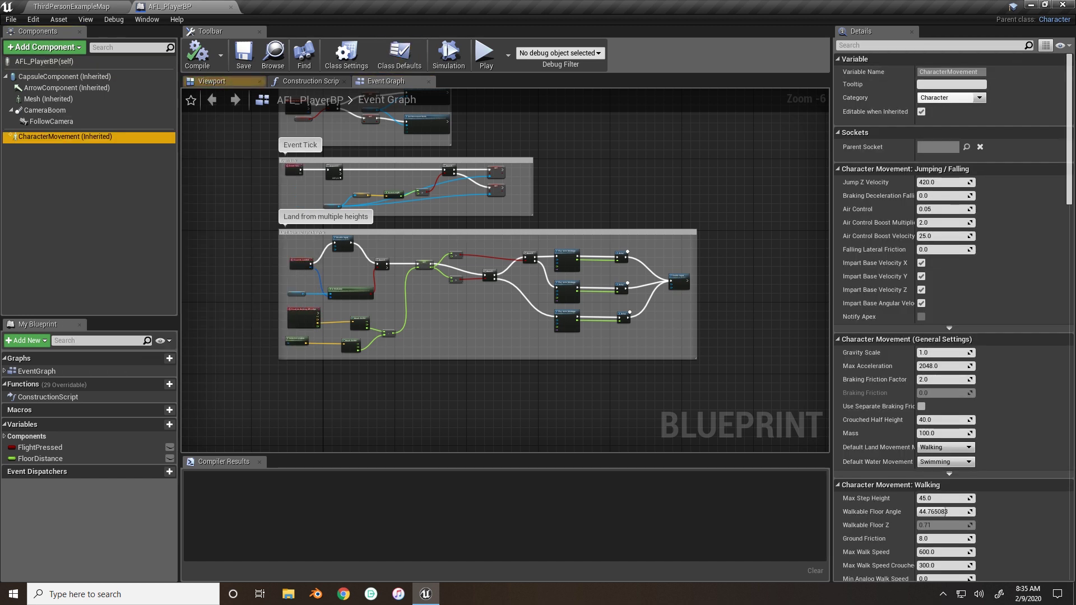
click(922, 47)
text(fly)
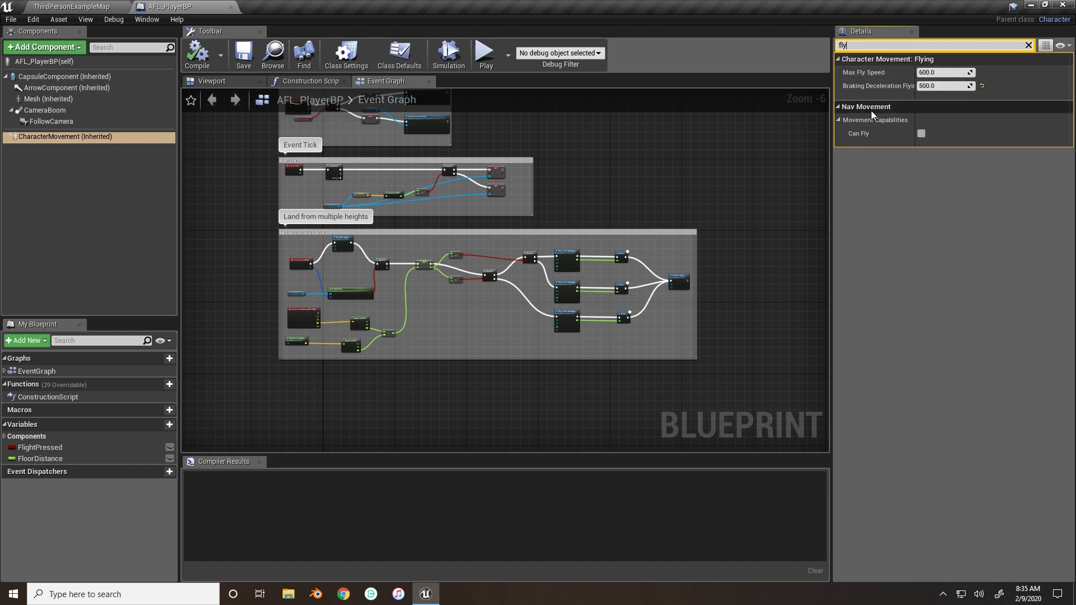
click(931, 86)
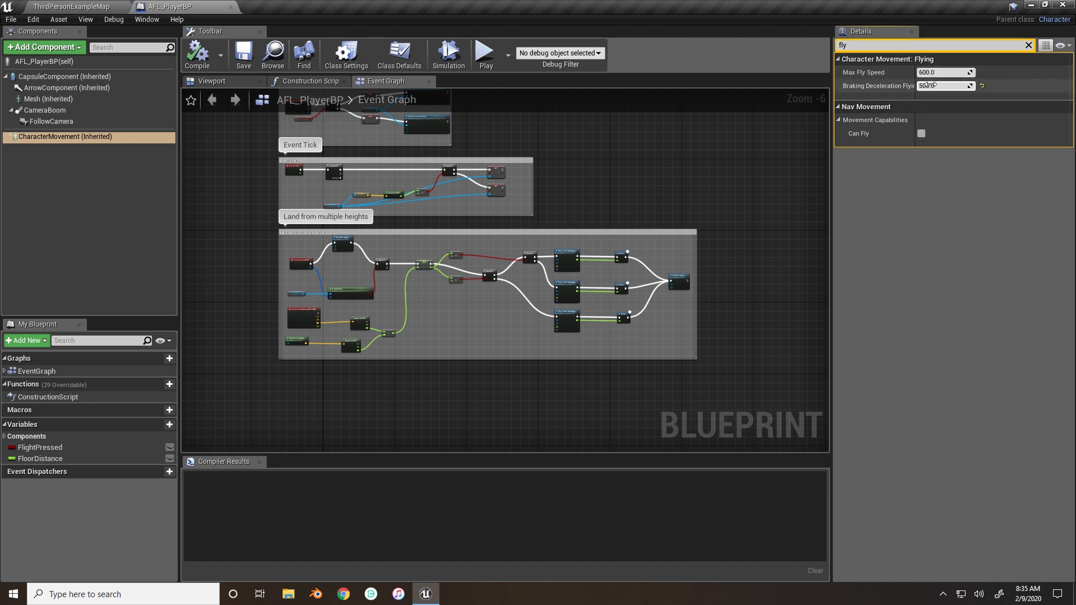
text(1500)
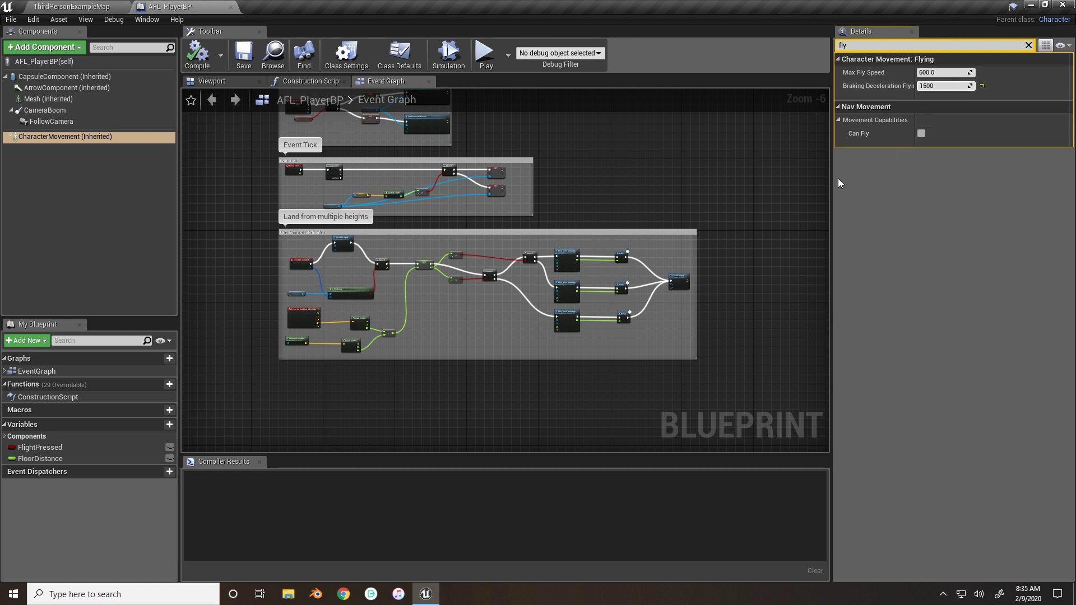
key(Return)
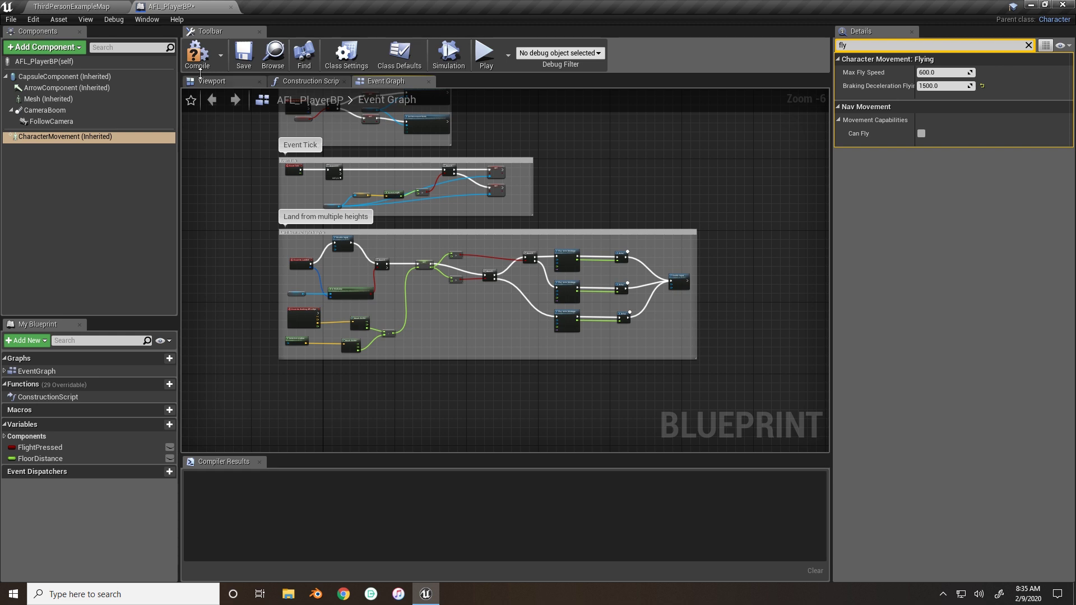
click(196, 54)
click(236, 62)
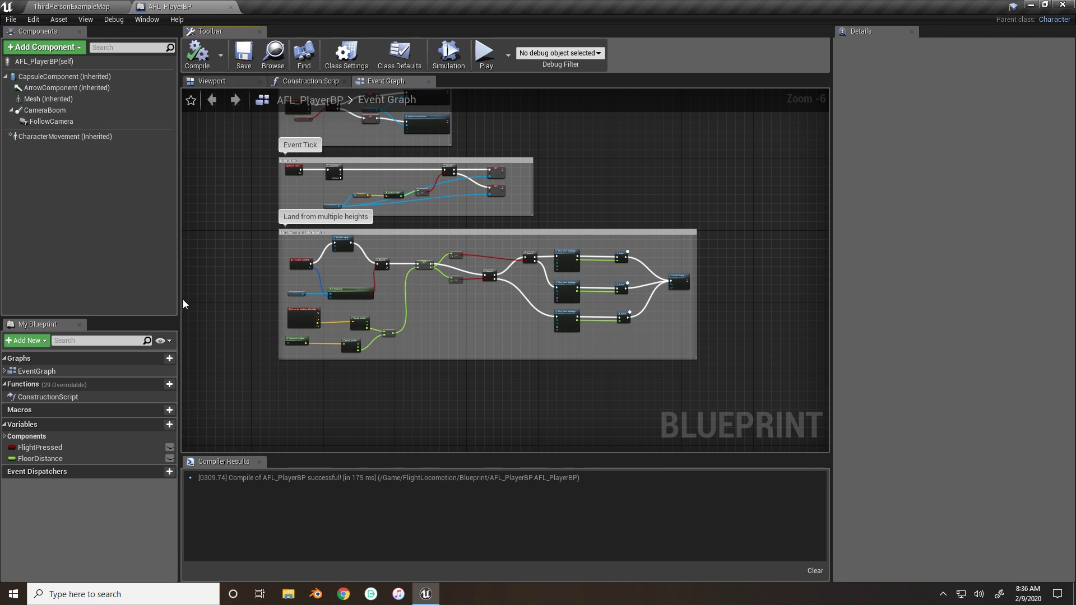
- Add a Boolean variable named isSupersonic? to AFL_PlayerBP, then compile, save and close the blueprint
click(167, 425)
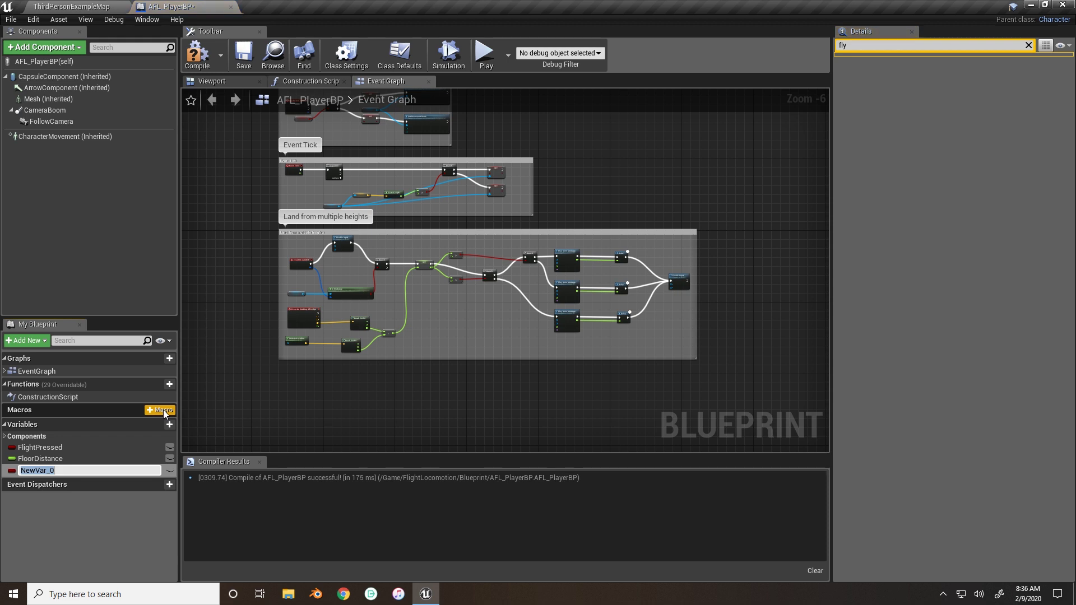
text(isSupersonic?)
key(Return)
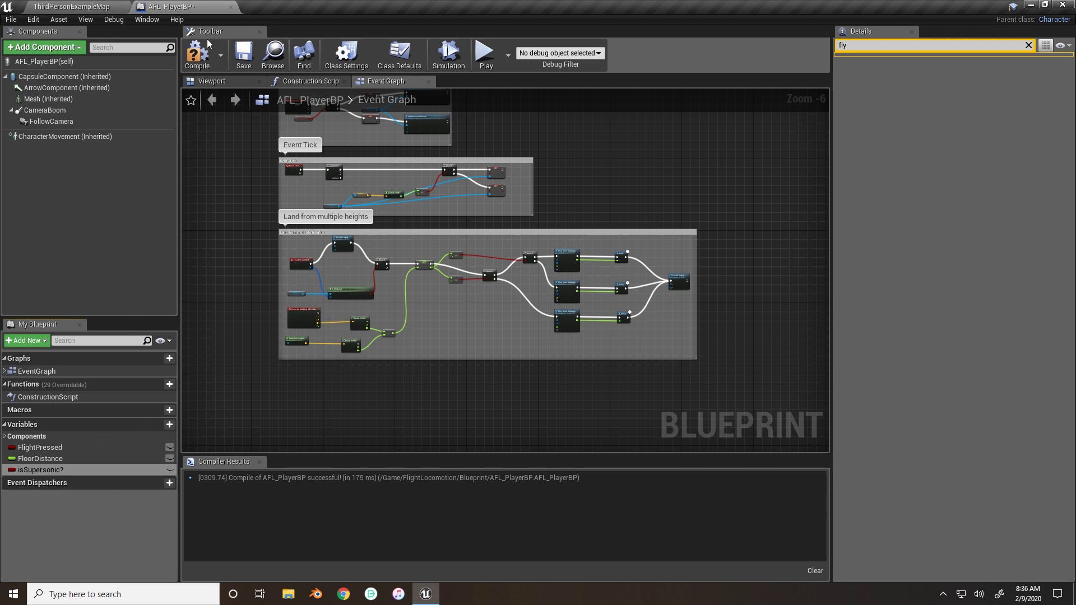
click(198, 55)
click(244, 56)
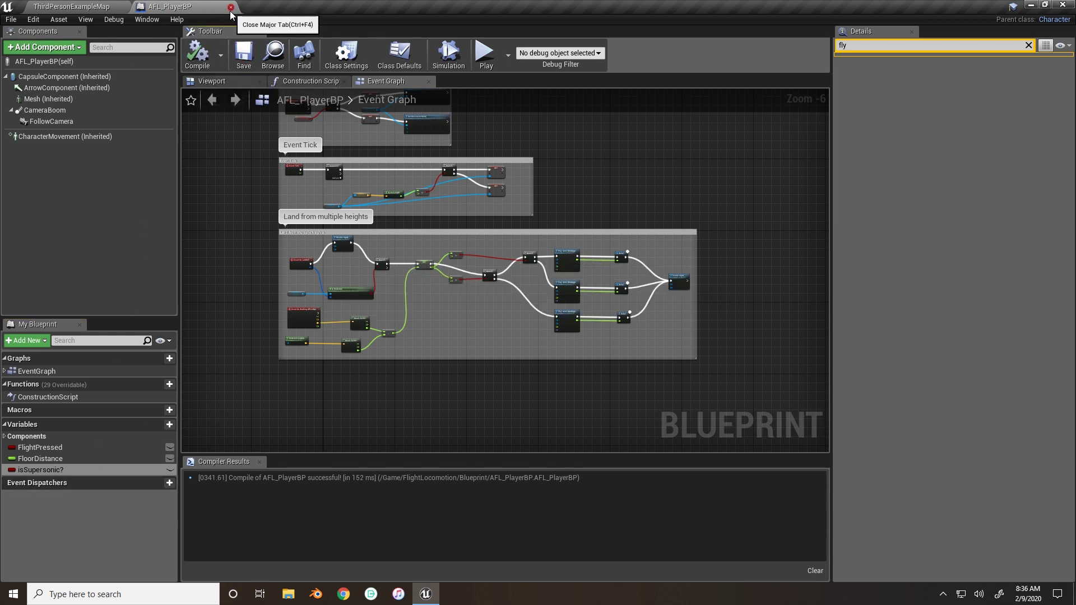
click(230, 9)
- Search the FlightLocomotion Animations folder for AFL_Supersonic assets
click(134, 250)
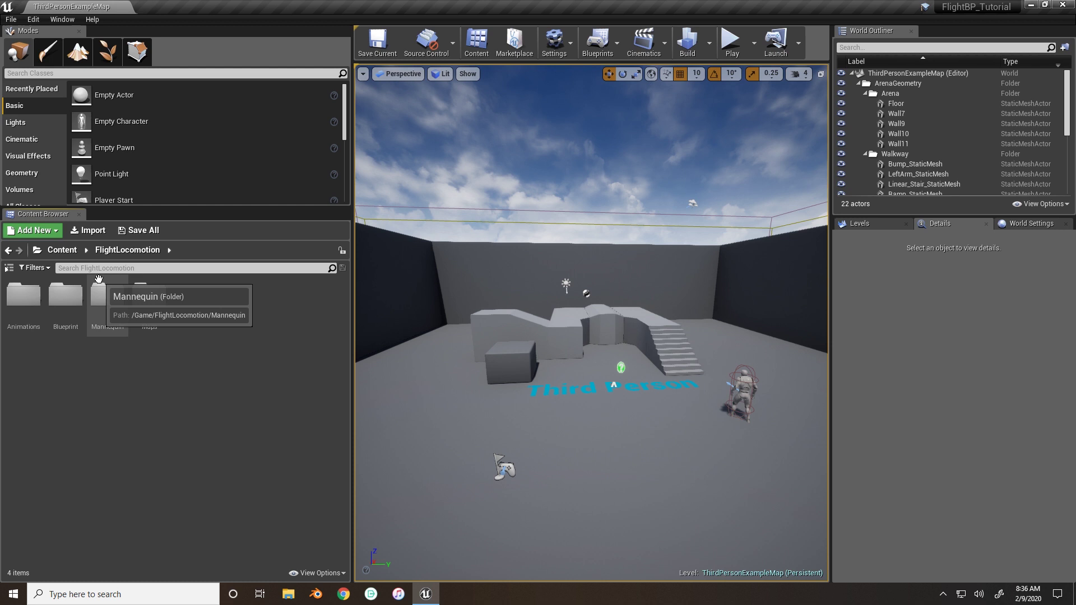
click(26, 300)
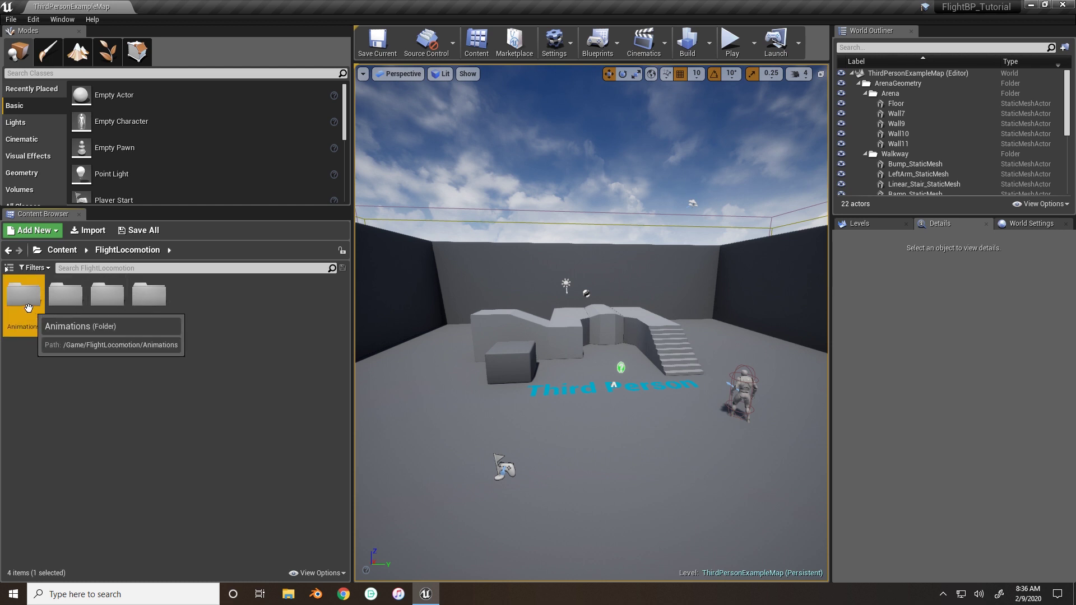
double_click(28, 307)
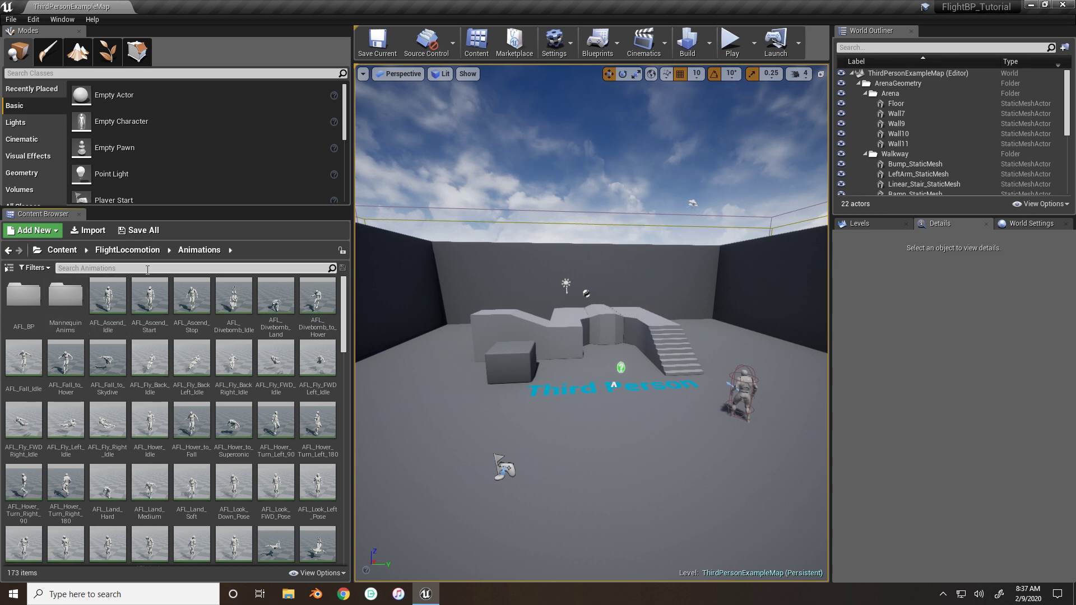
text(FL_Su)
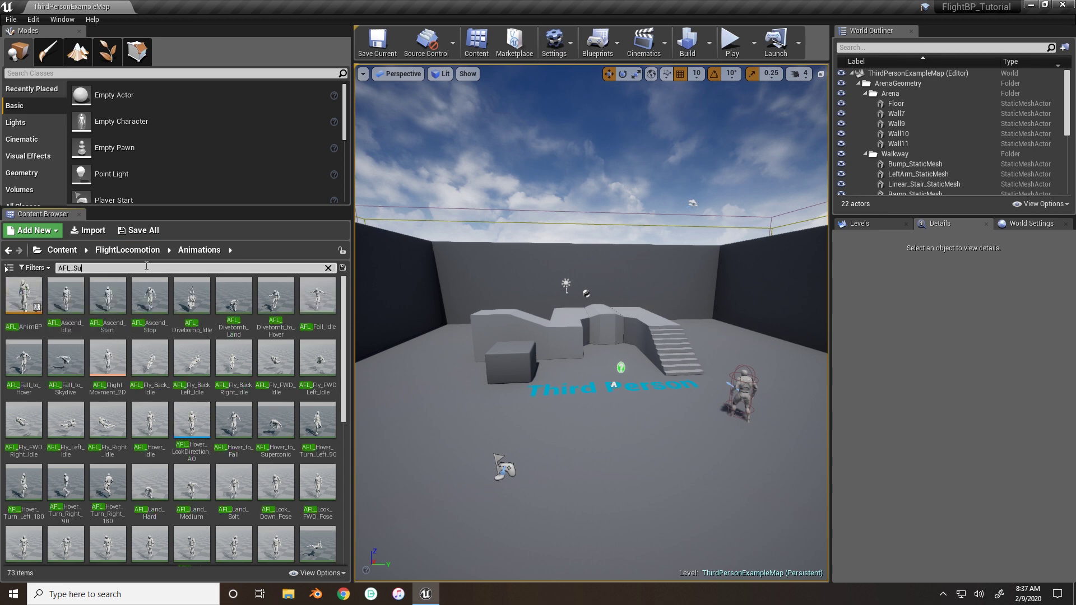
text(personic)
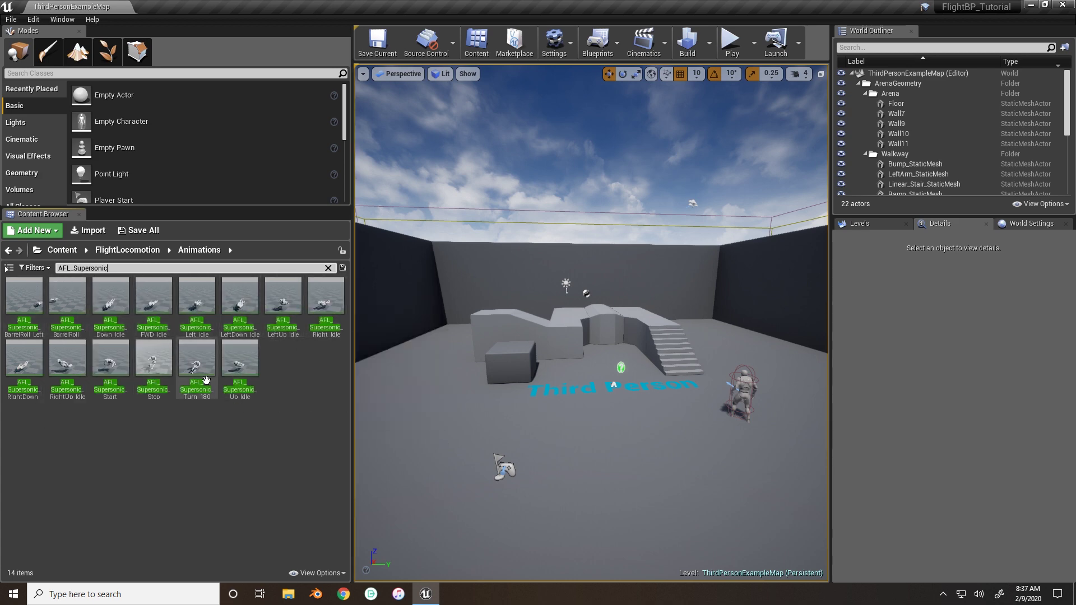
- Duplicate the AFL_Supersonic_Left_Idle and AFL_Supersonic_Right_Idle animations together
mouse_move(234, 333)
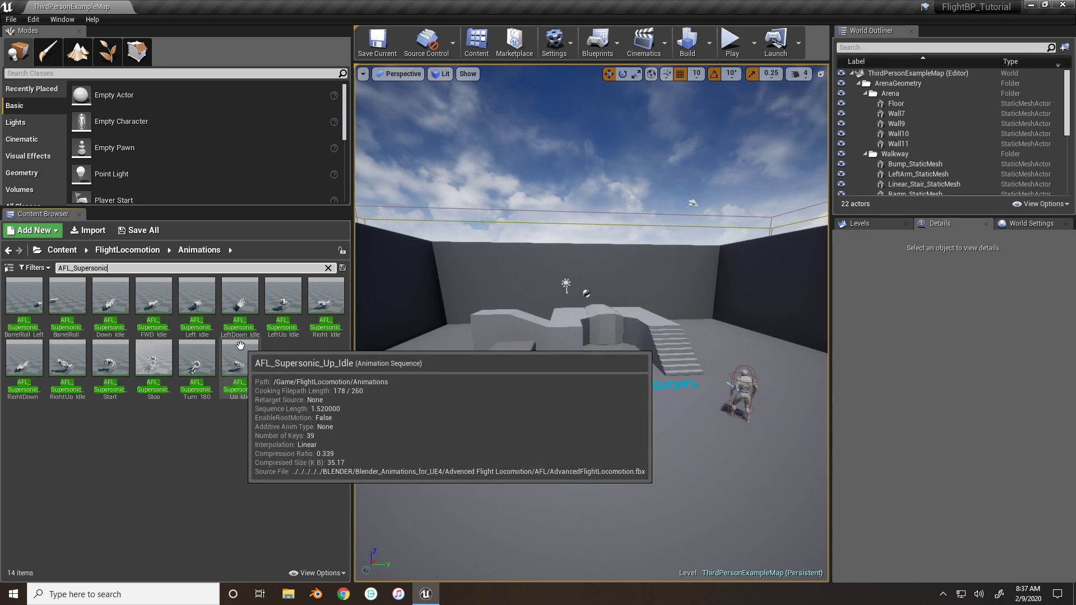
click(203, 298)
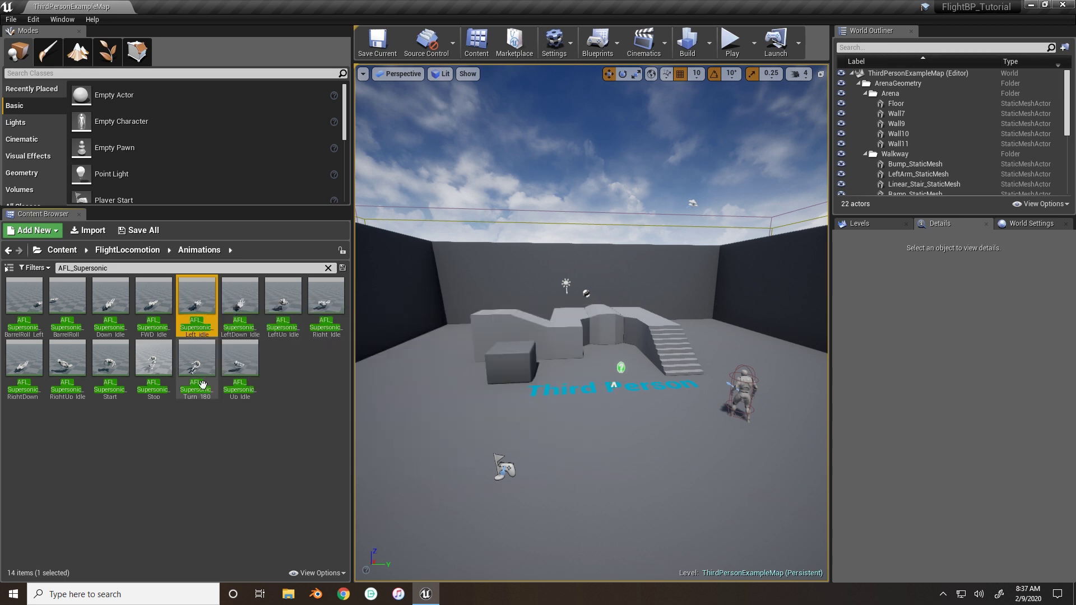
ctrl+click(332, 303)
right_click(332, 302)
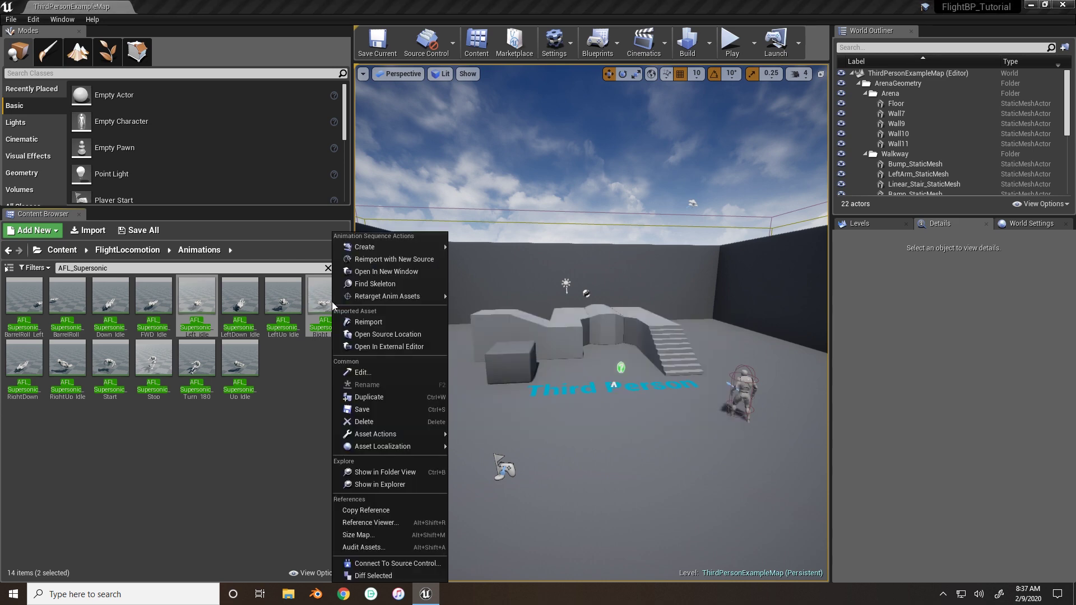
click(393, 399)
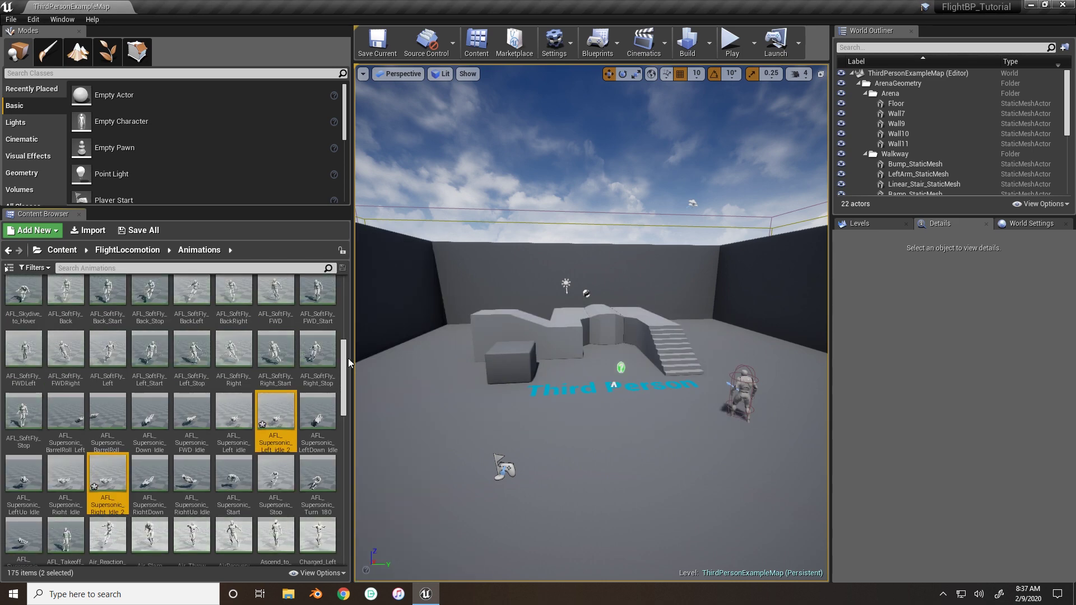
- Widen the Content Browser, move the two duplicated supersonic idle animations into the AFL_BP folder, and open that folder
drag(348, 359, 709, 371)
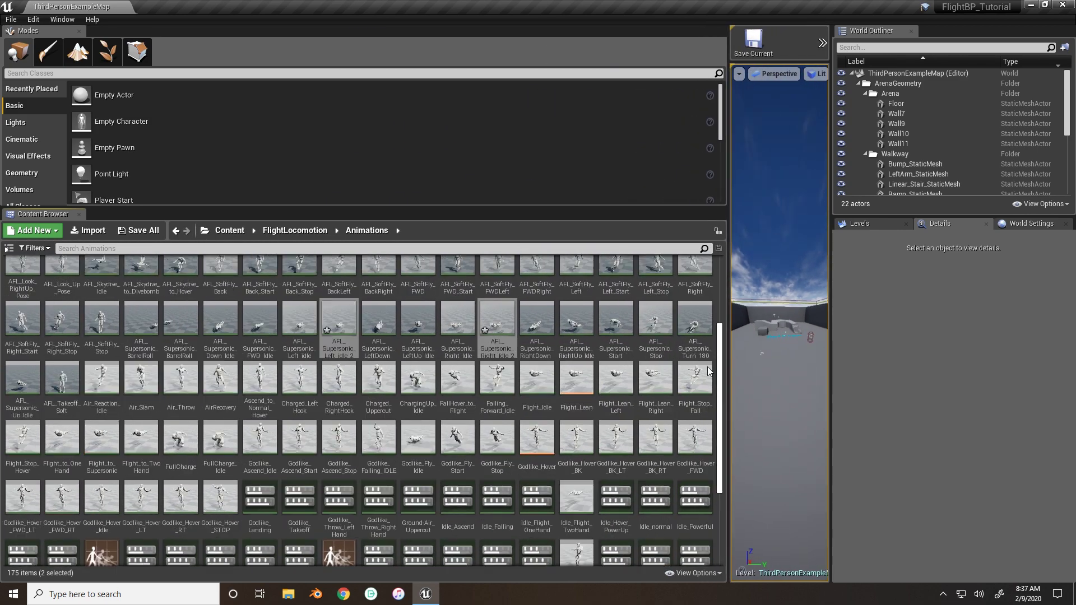
scroll(344, 401, up, 3)
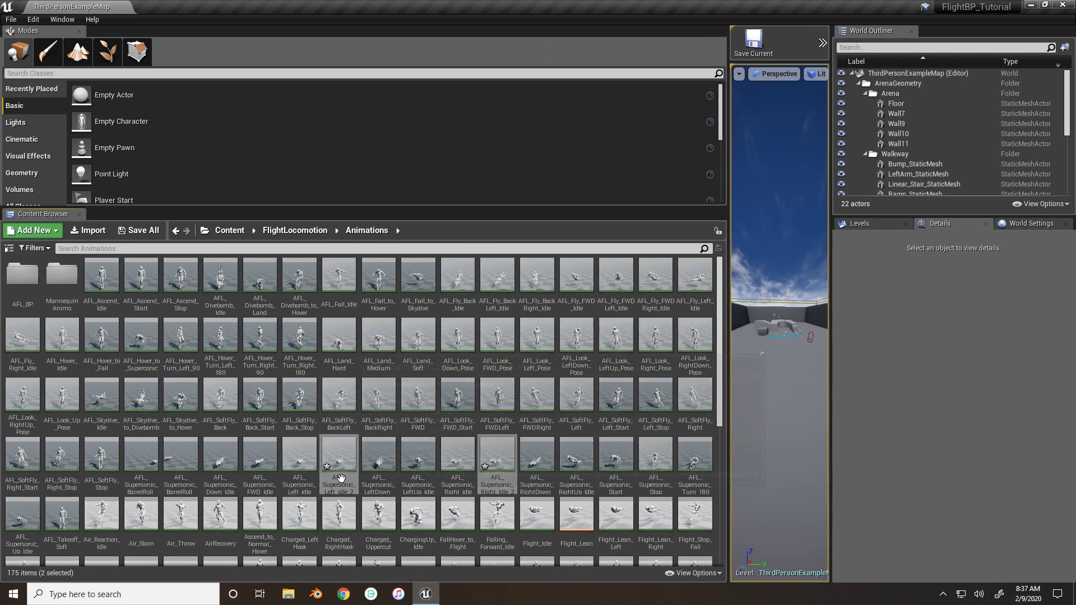
drag(340, 478, 17, 276)
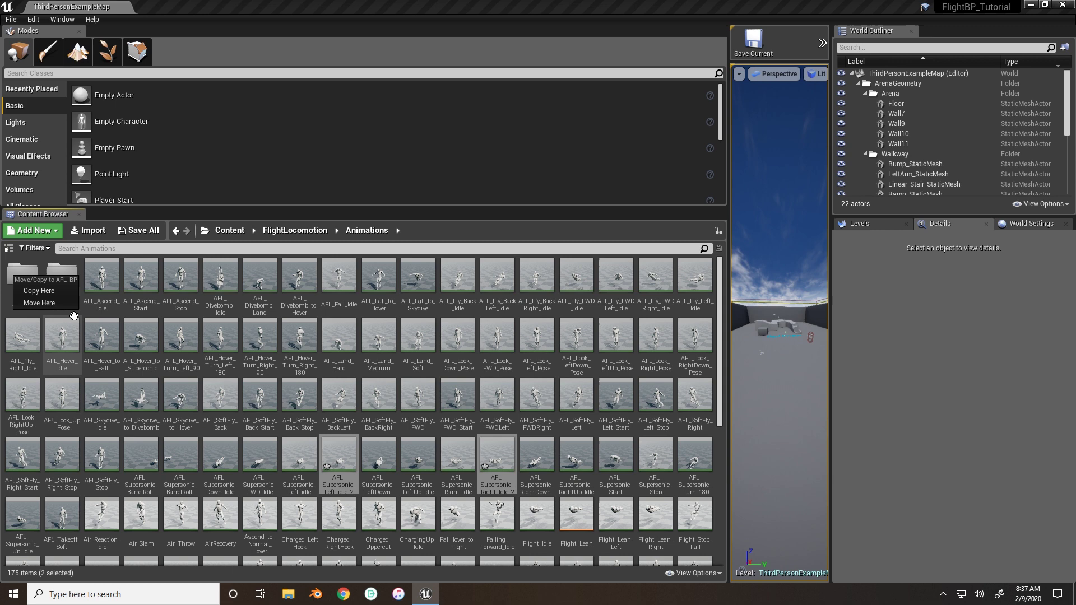
click(56, 302)
double_click(22, 275)
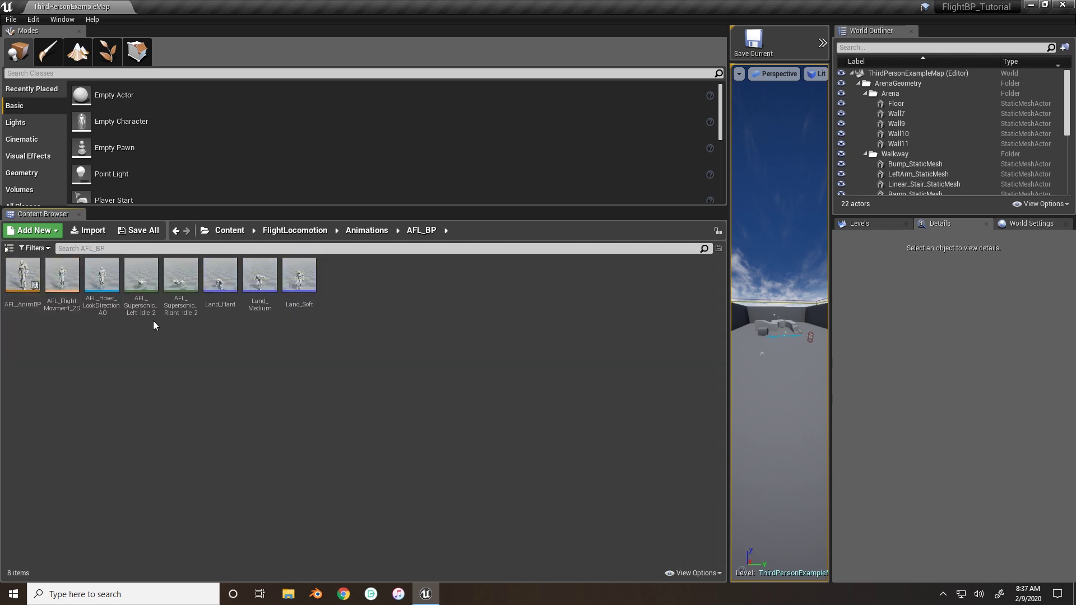
click(148, 304)
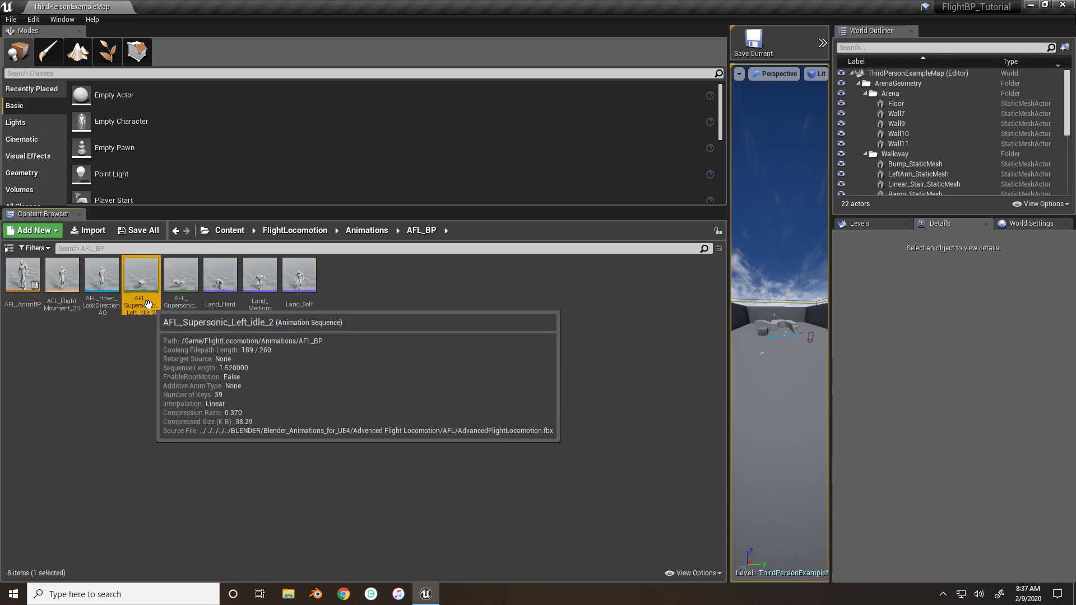
key(F2)
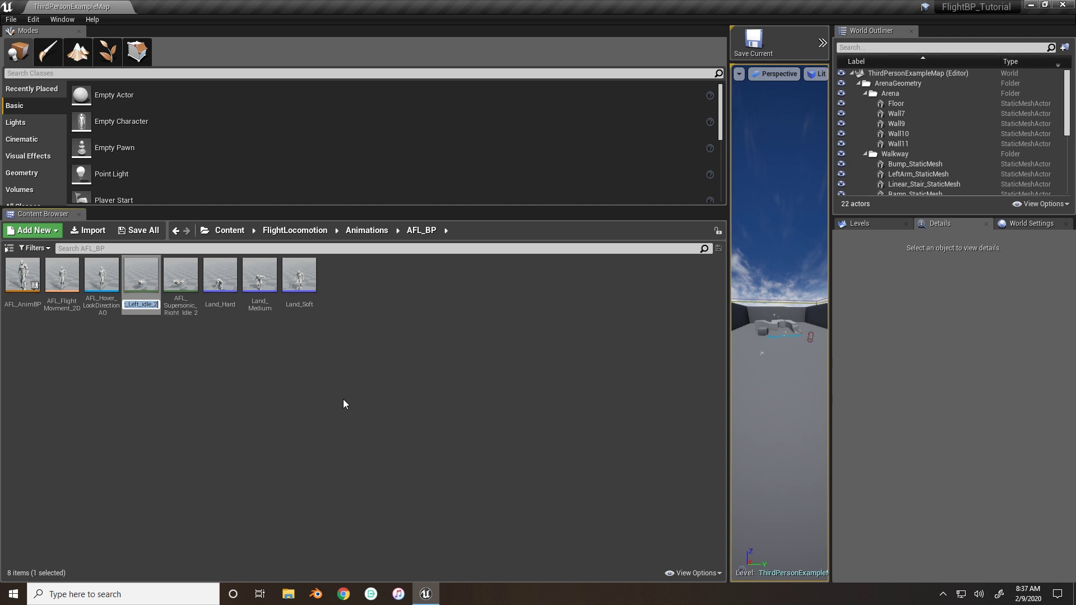
click(319, 397)
- Duplicate the left and right supersonic idle copies together inside the AFL_BP folder
click(148, 294)
ctrl+click(196, 285)
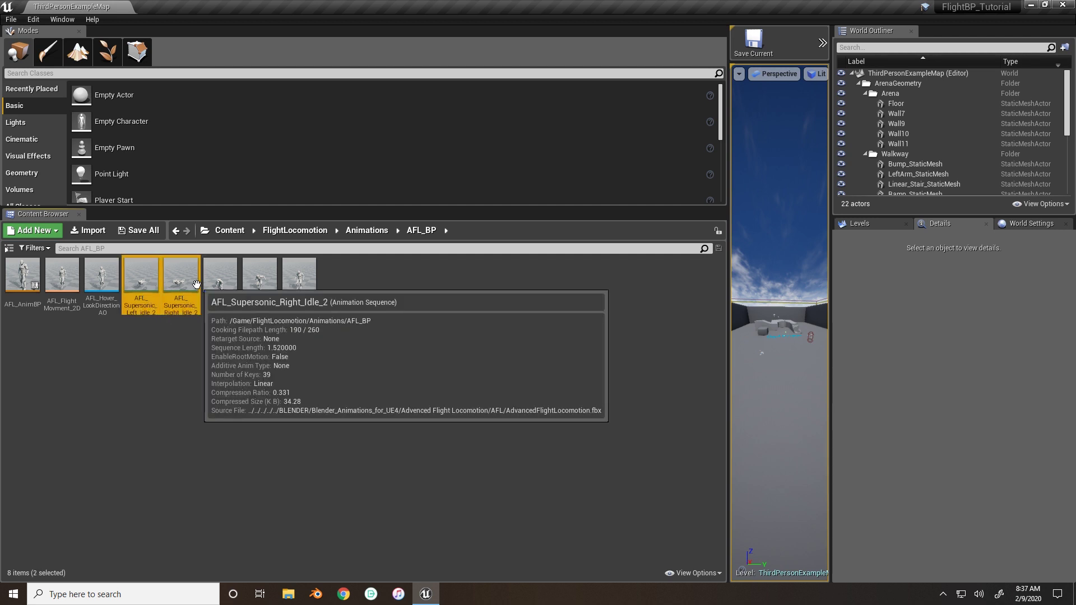
right_click(182, 284)
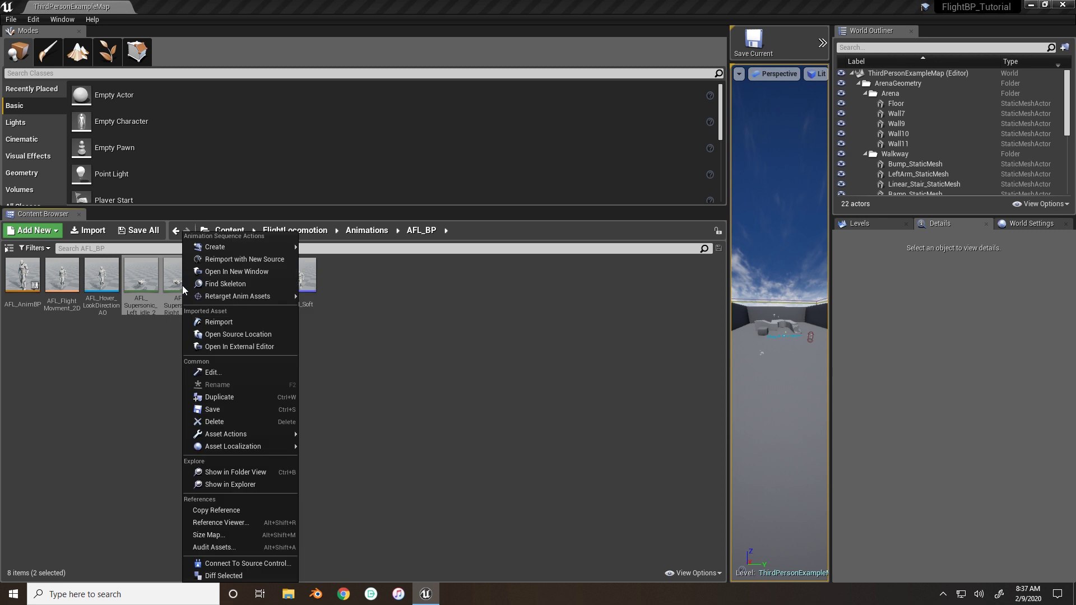
click(204, 398)
- Rename the AFL_Supersonic_Left_idle_2 animation as AFL_Supersonic_LeftUp_idle
click(132, 319)
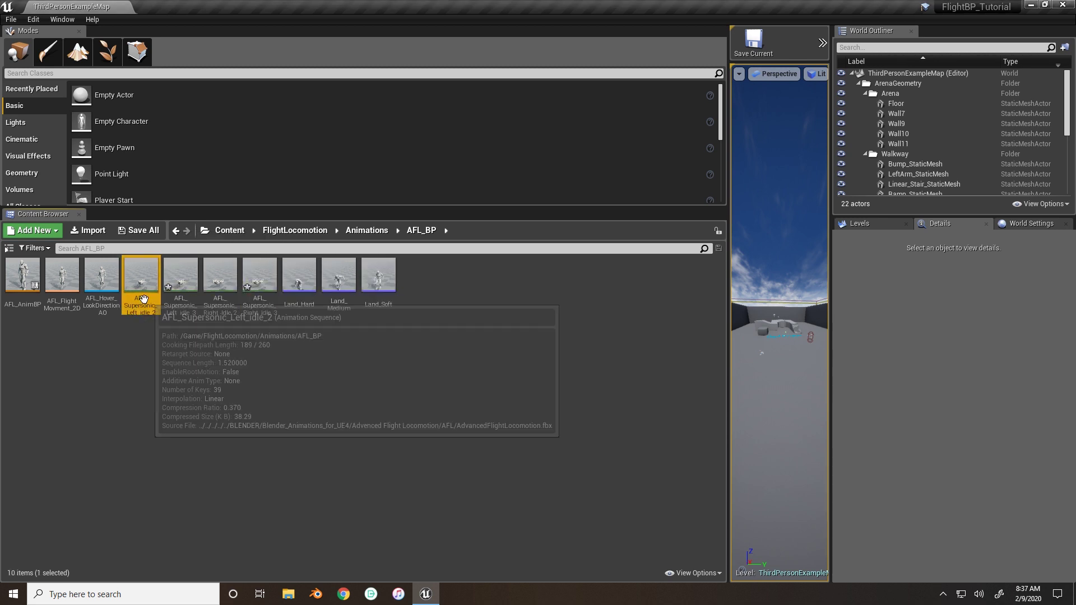
key(F2)
key(End)
key(BackSpace)
key(BackSpace)
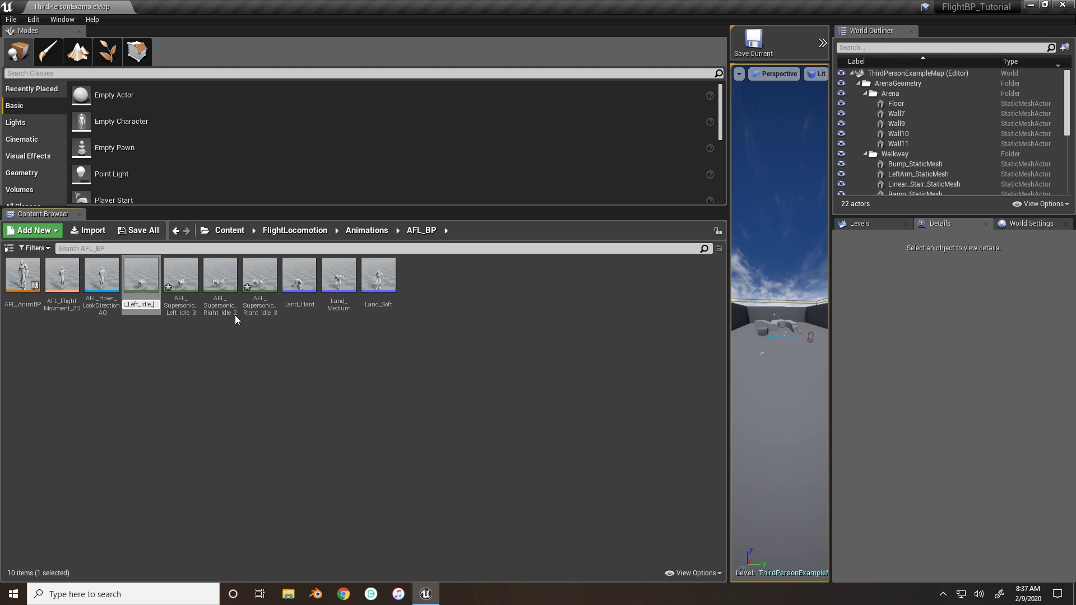
text(Up)
key(Return)
- Rename the AFL_Supersonic_Left_idle_3 animation as AFL_Supersonic_LeftDown_idle, correcting any misspelling in the new name
click(142, 302)
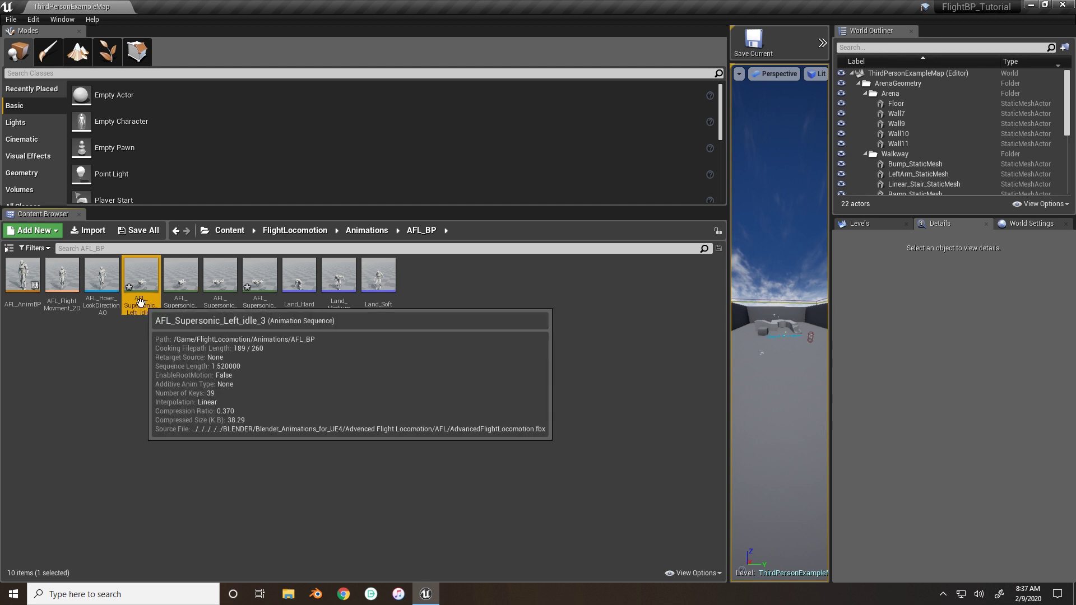
key(F2)
key(End)
key(BackSpace)
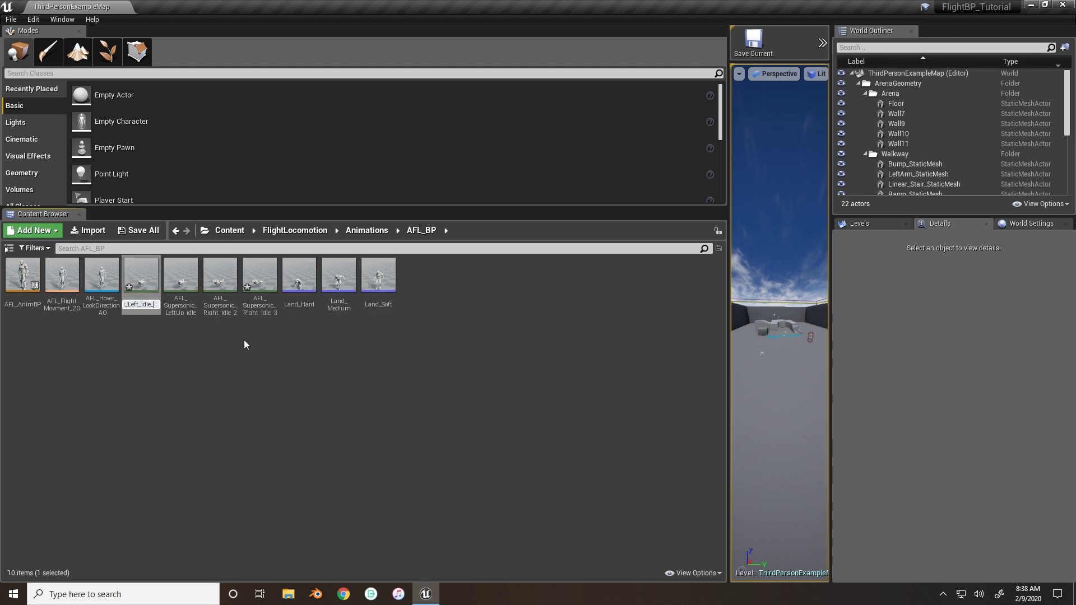
key(BackSpace)
text(Down)
key(Return)
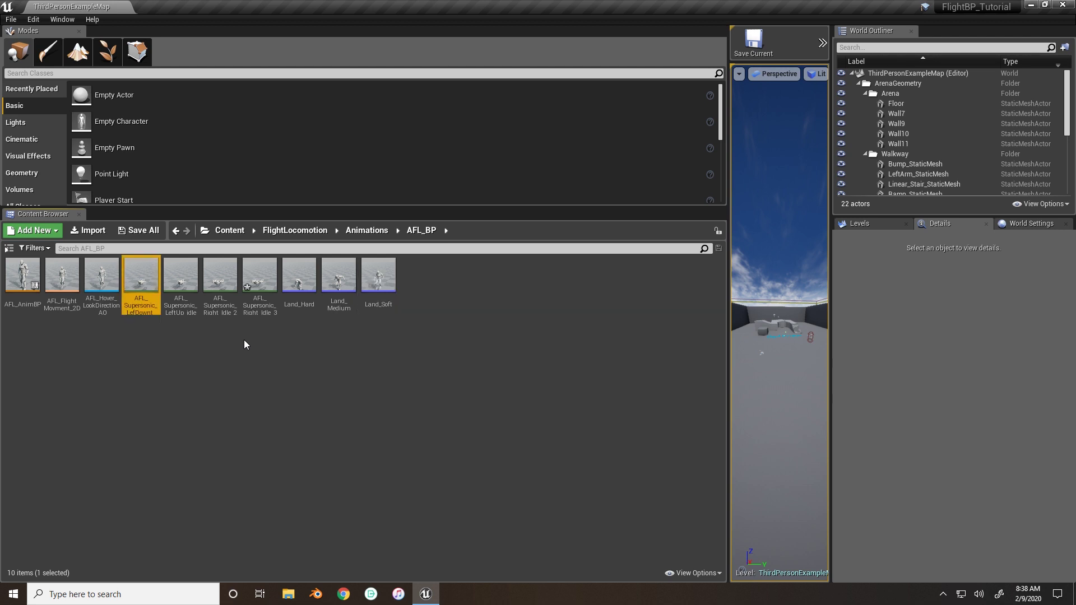
click(141, 306)
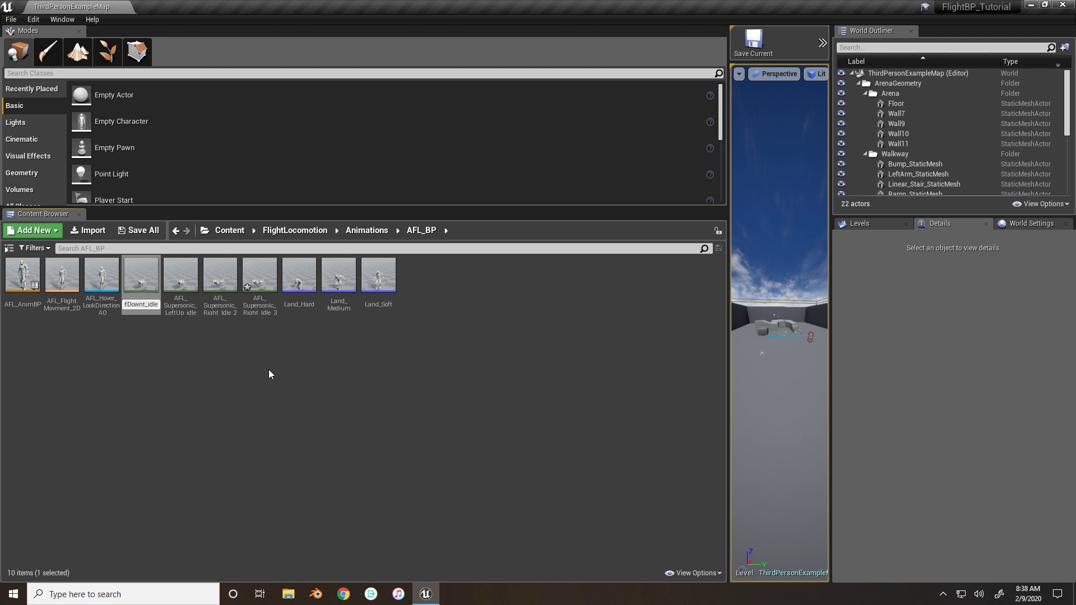
key(BackSpace)
key(Left)
key(Left)
key(Return)
- Rename the AFL_Supersonic_Right_Idle_2 animation as AFL_Supersonic_RightUp_Idle
click(219, 300)
key(F2)
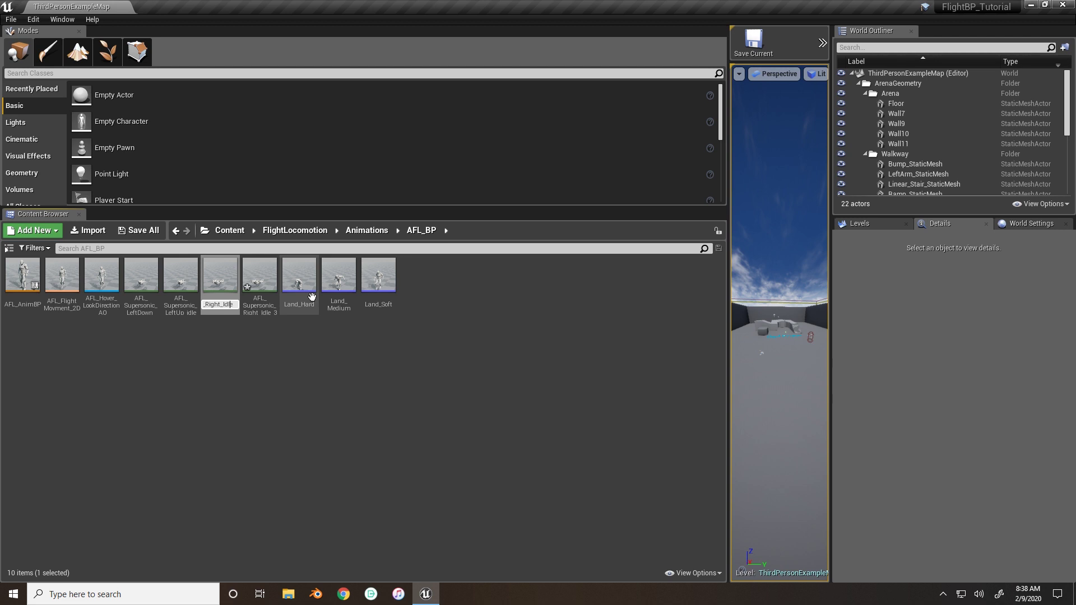
key(Return)
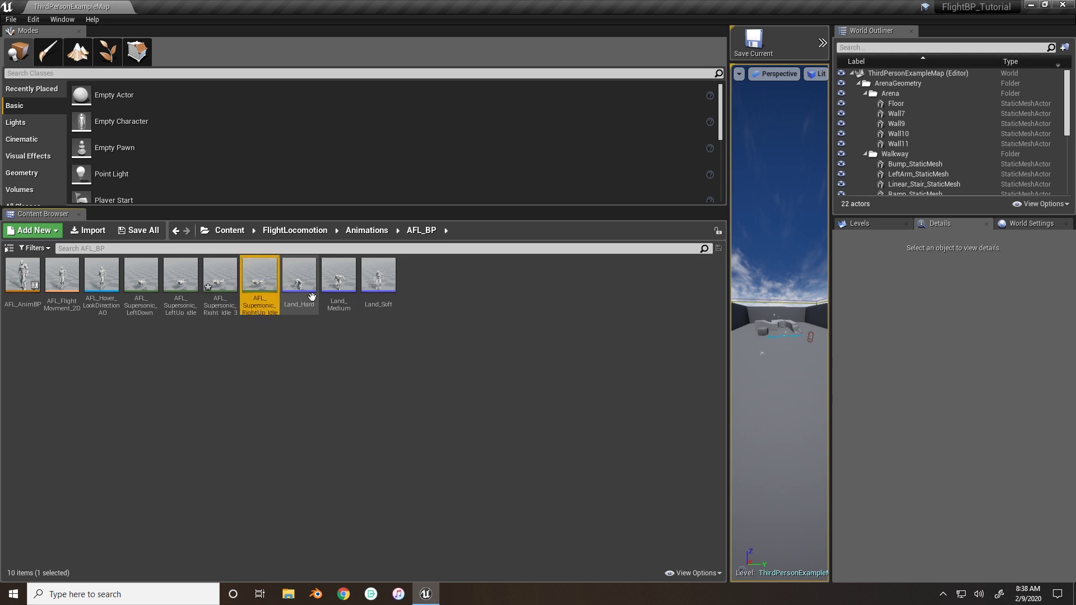
- Rename the AFL_Supersonic_Right_Idle_3 animation as AFL_Supersonic_RightDown_Idle
click(216, 321)
click(217, 297)
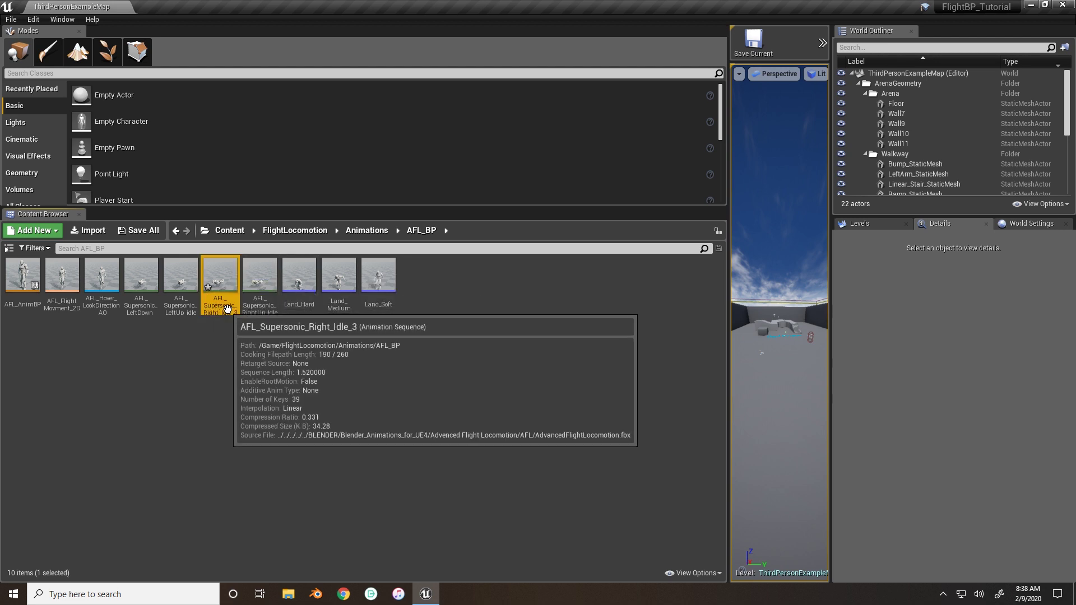
key(F2)
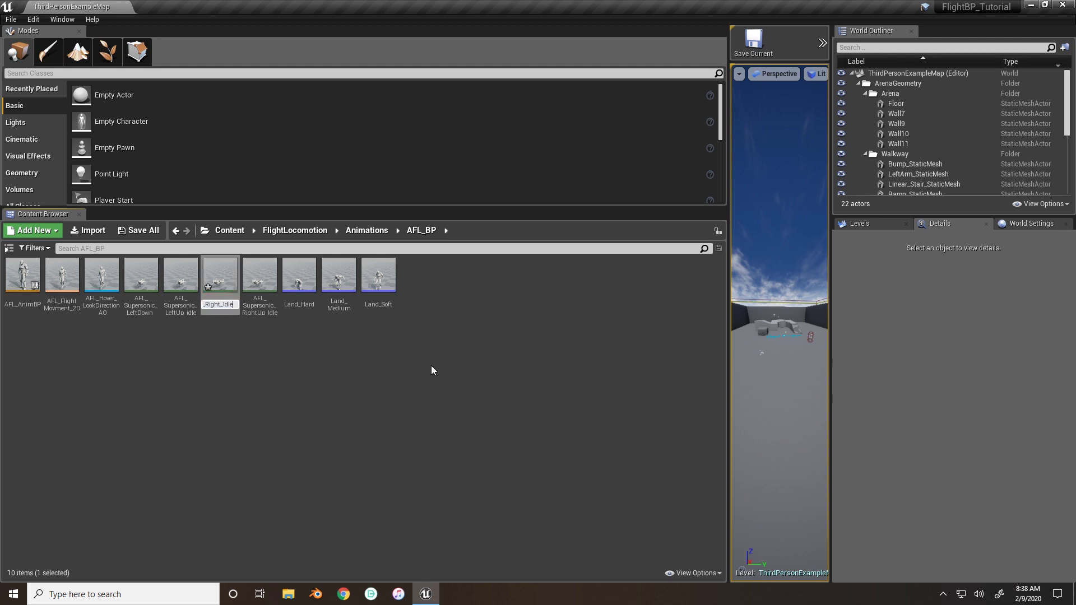
text(Down)
key(Return)
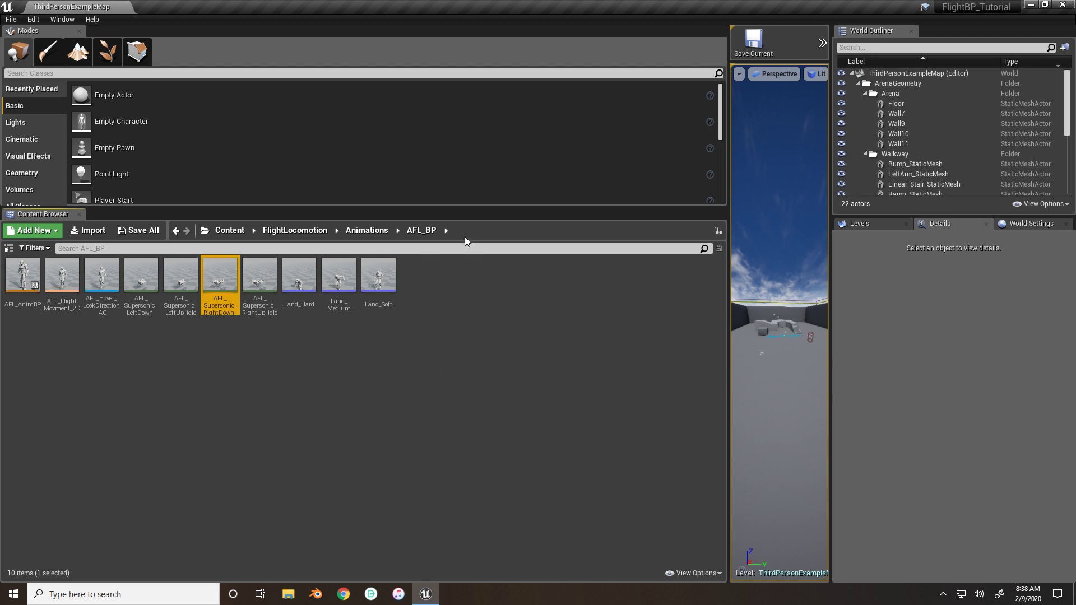
- Return to the Animations folder and duplicate the AFL_Ascend_Idle animation
click(367, 230)
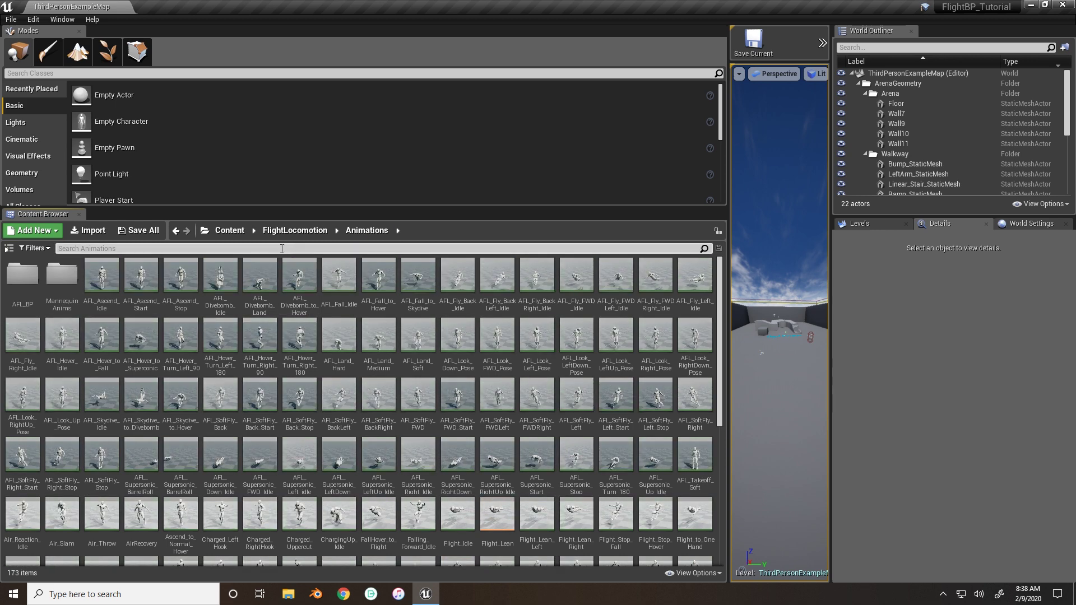
click(103, 292)
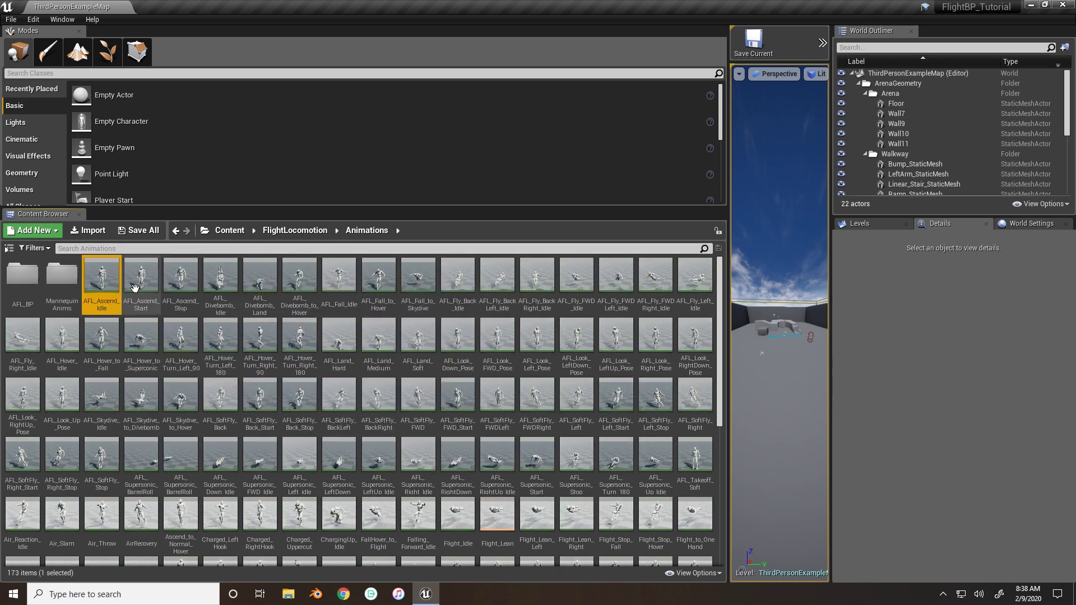
right_click(102, 292)
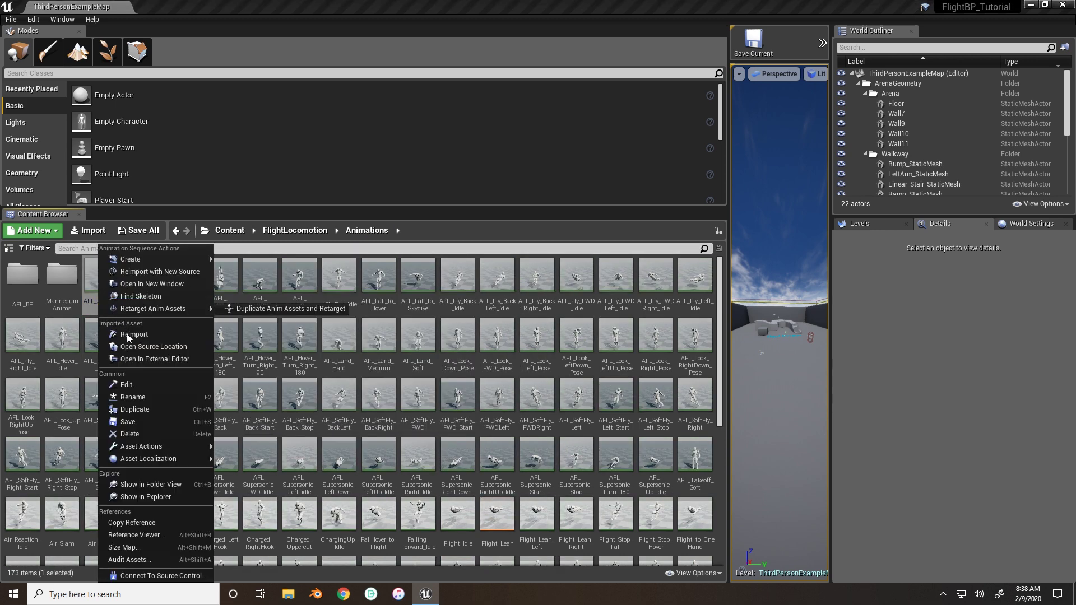
click(147, 409)
- Move the AFL_Ascend_Idle duplicate into the AFL_BP folder and open that folder
click(143, 278)
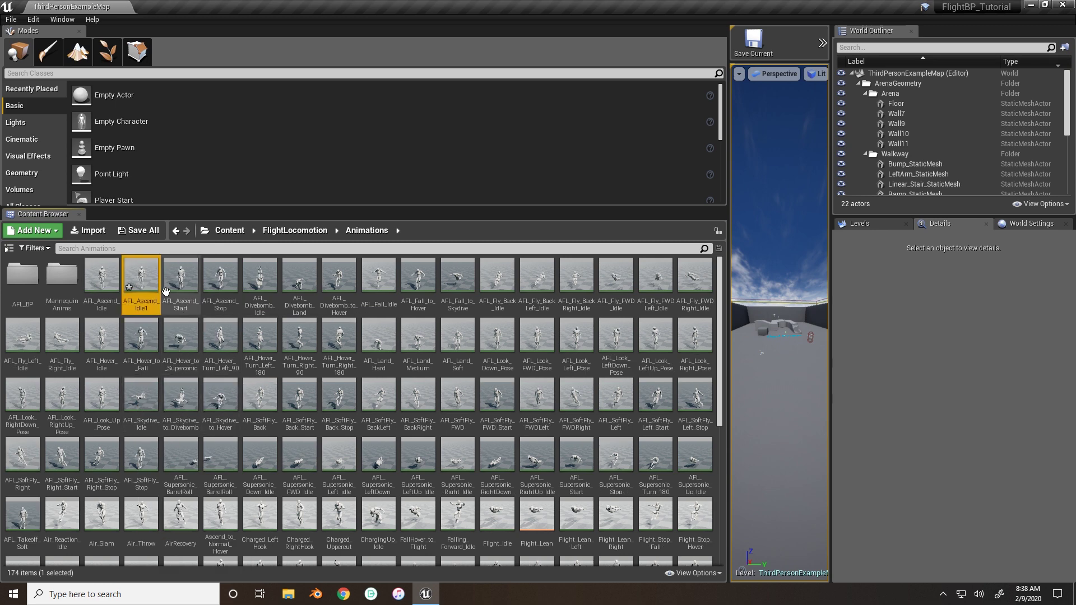
drag(144, 278, 18, 284)
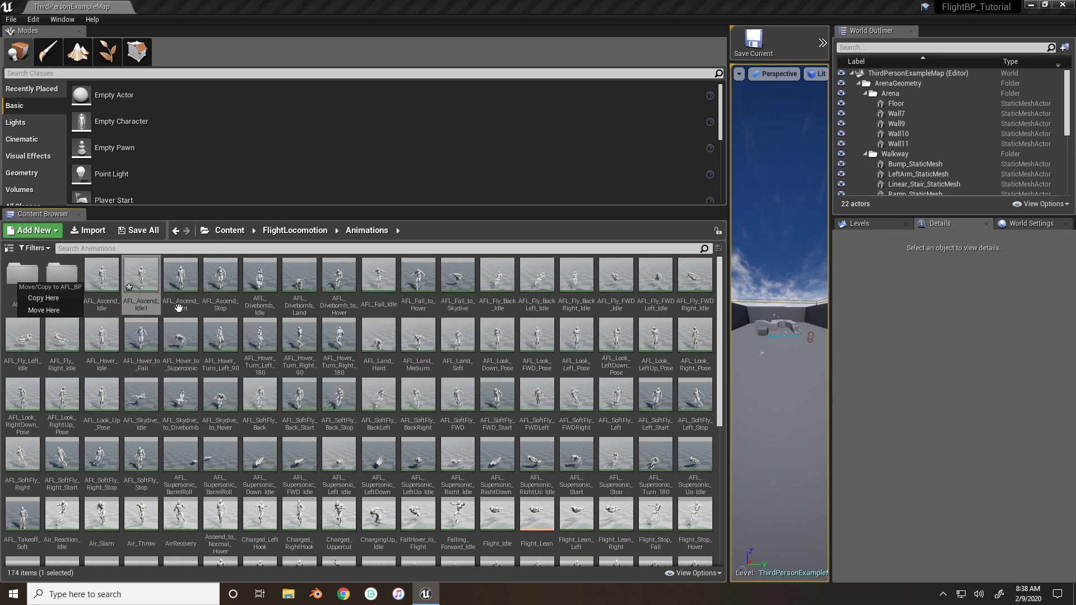
click(69, 317)
drag(141, 274, 25, 278)
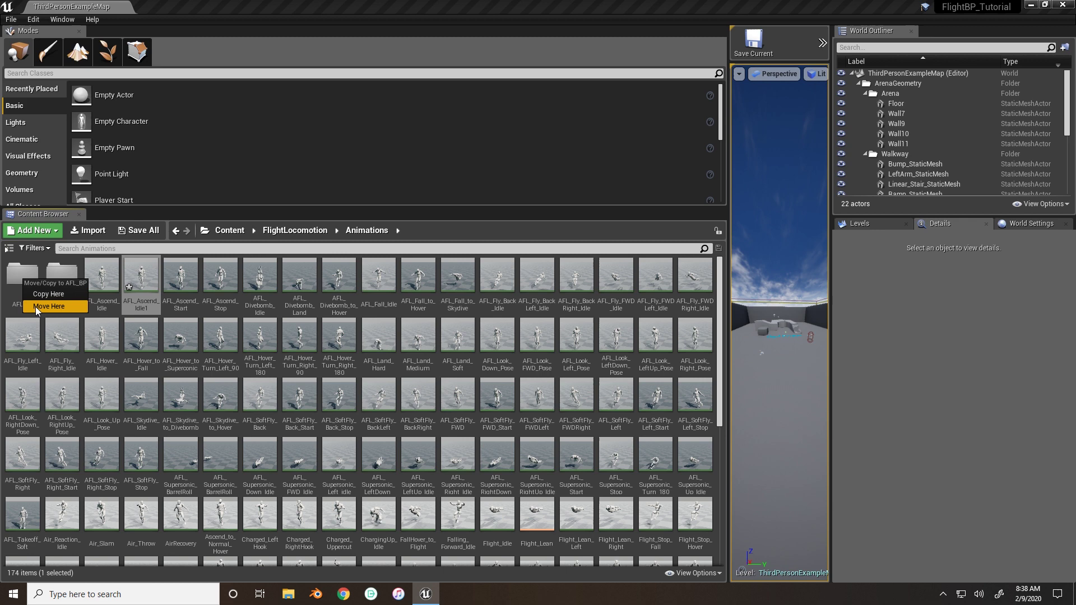
click(34, 306)
double_click(22, 280)
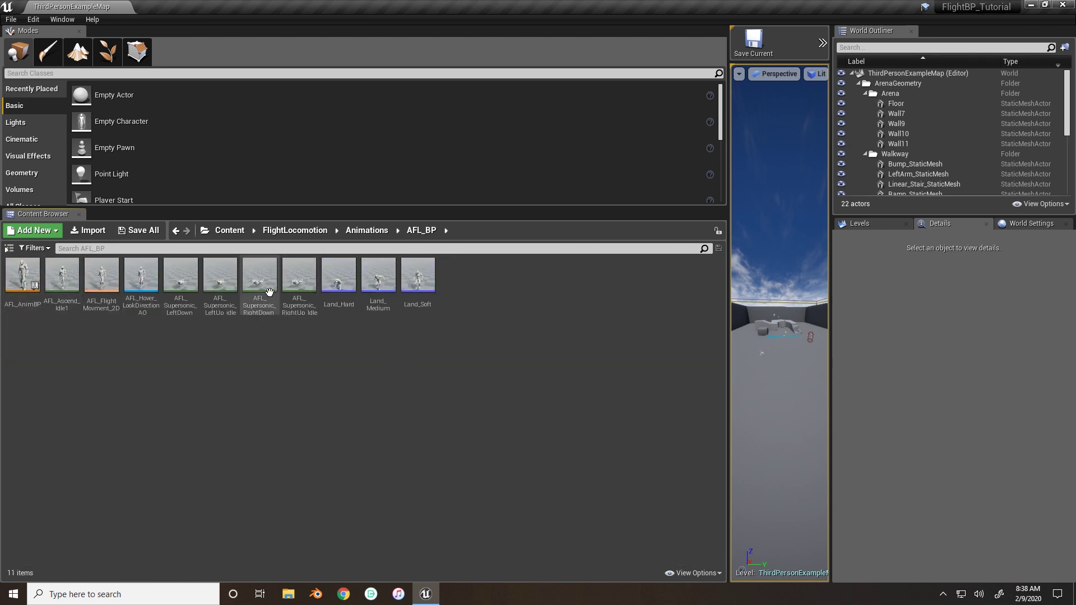
- Rename the duplicated ascend idle animation in AFL_BP as AFL_Descend_Idle
click(66, 308)
click(59, 308)
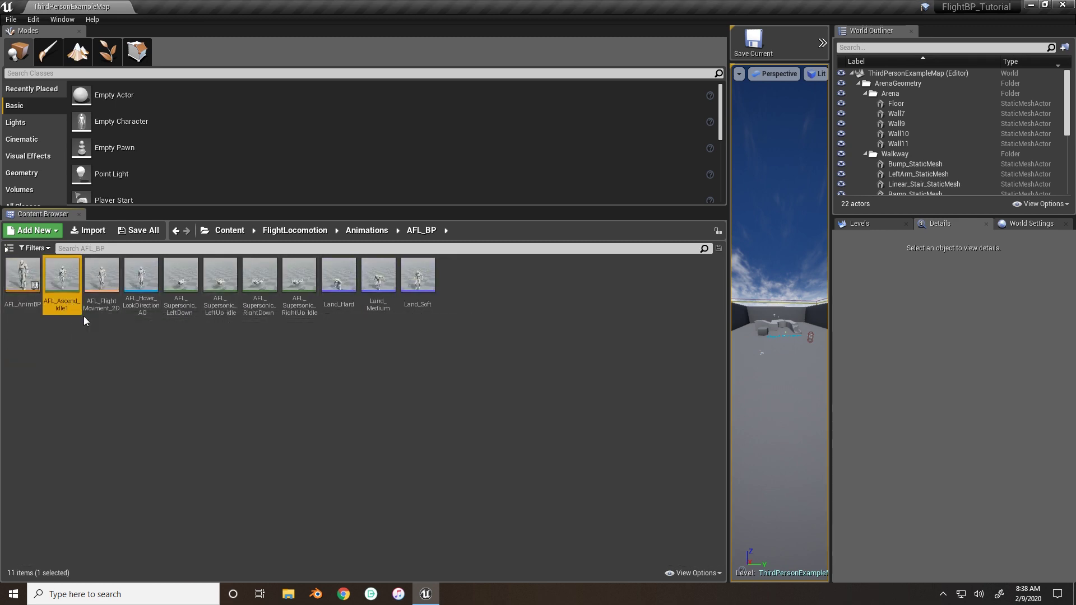
key(End)
key(BackSpace)
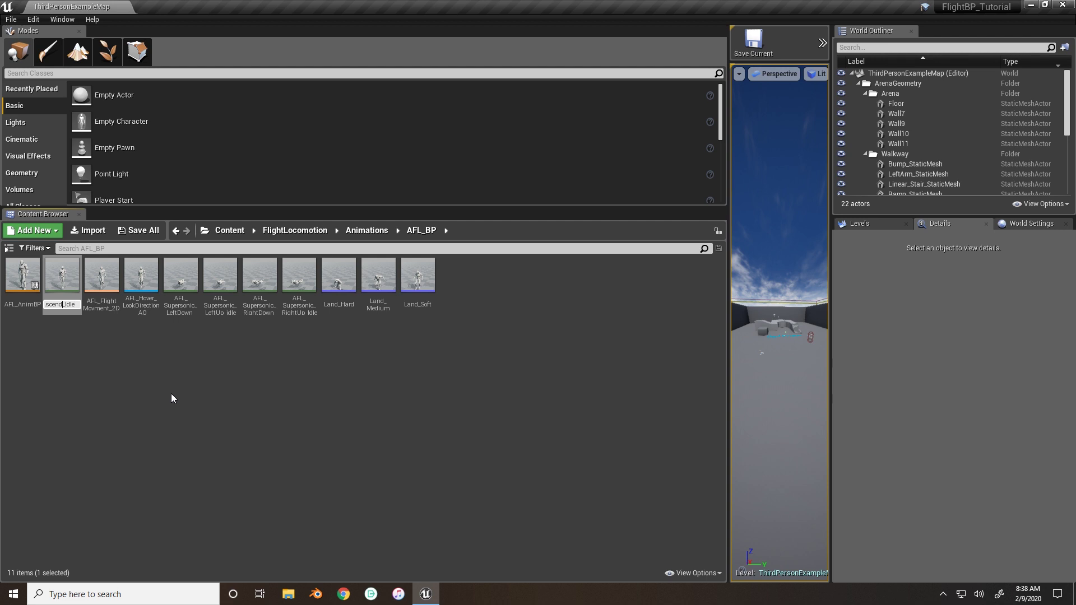
key(Left)
key(Left)
key(Left)
key(Left)
key(Left)
key(BackSpace)
key(BackSpace)
key(BackSpace)
key(BackSpace)
key(BackSpace)
key(BackSpace)
text(De)
key(Return)
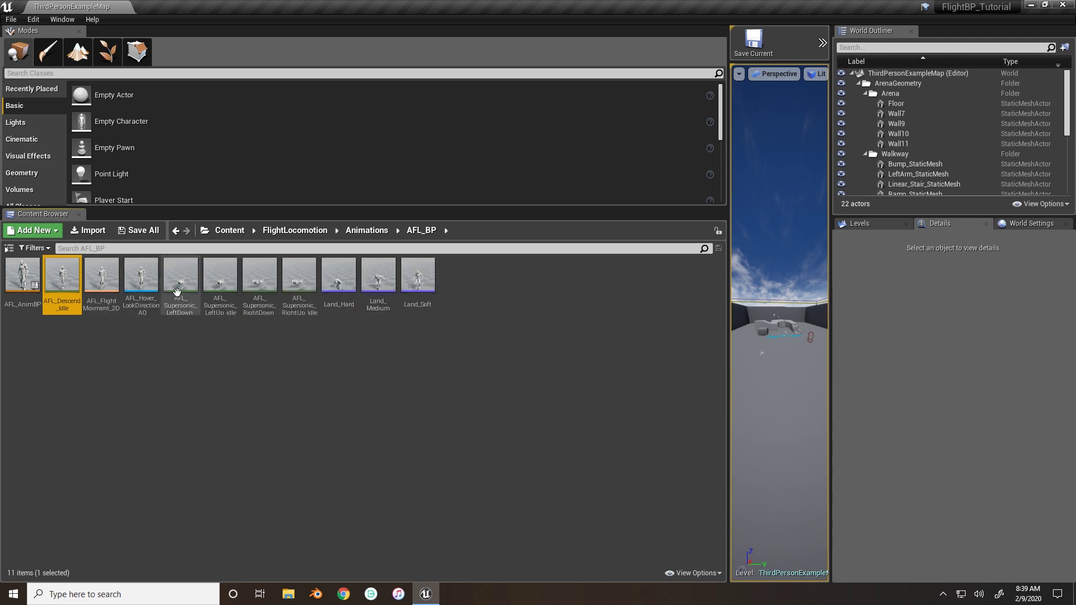
- Open the AFL_Descend_Idle animation in its editor and dock the editor window beside the level's tab
double_click(71, 284)
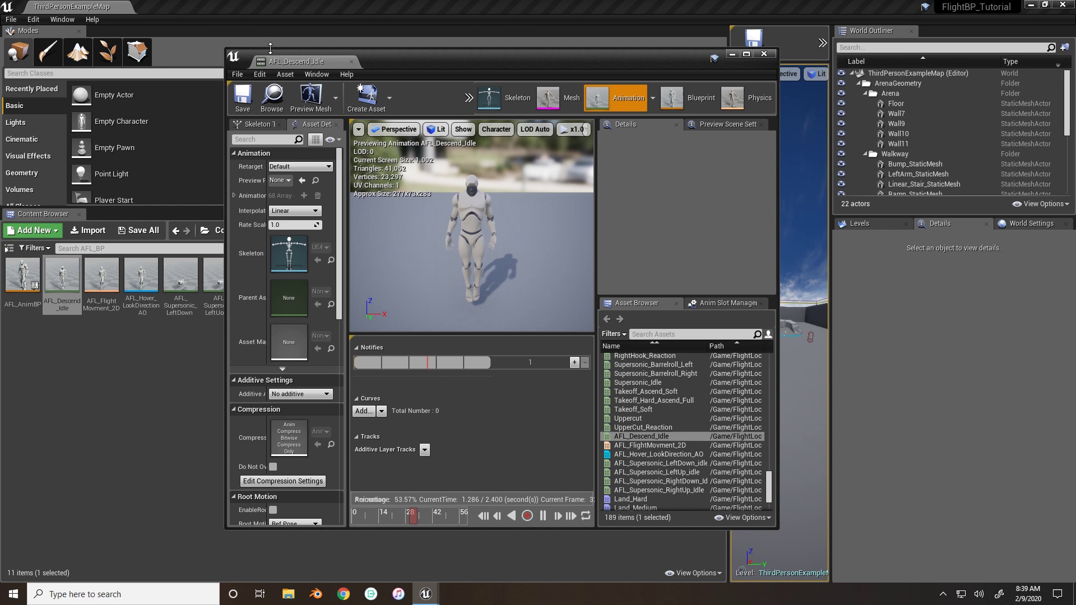
drag(288, 63, 235, 12)
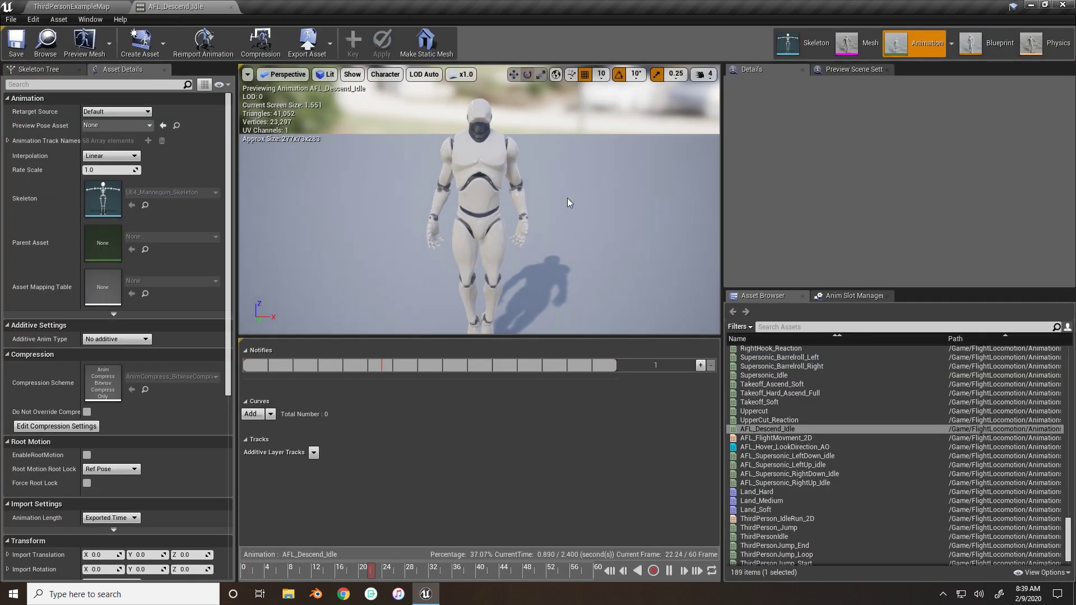
- Pause the AFL_Descend_Idle preview and rewind the animation to frame 0
right_drag(567, 198, 569, 169)
key(s)
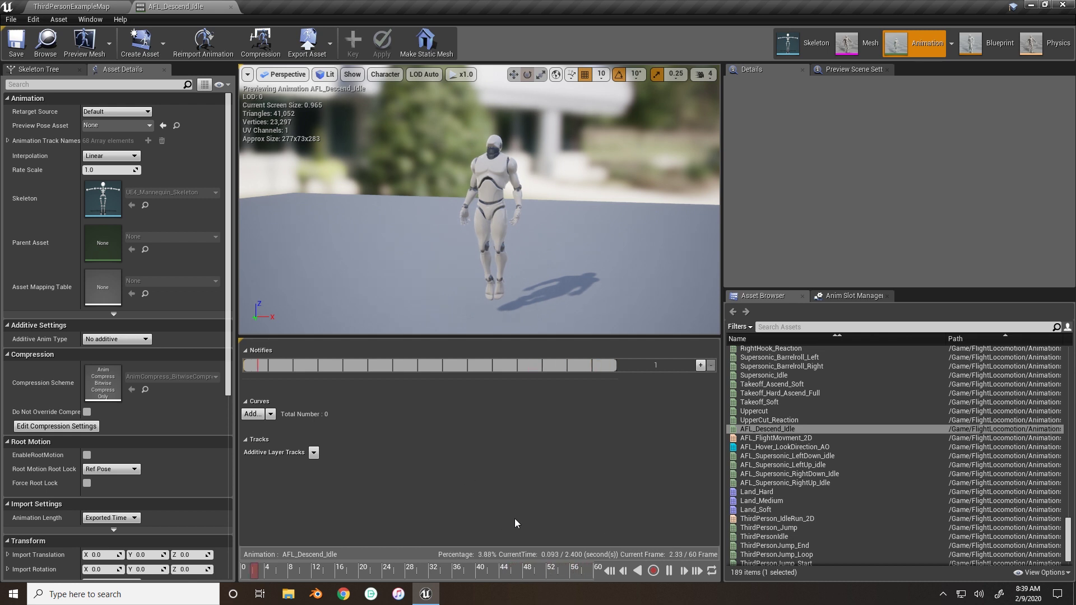
click(668, 571)
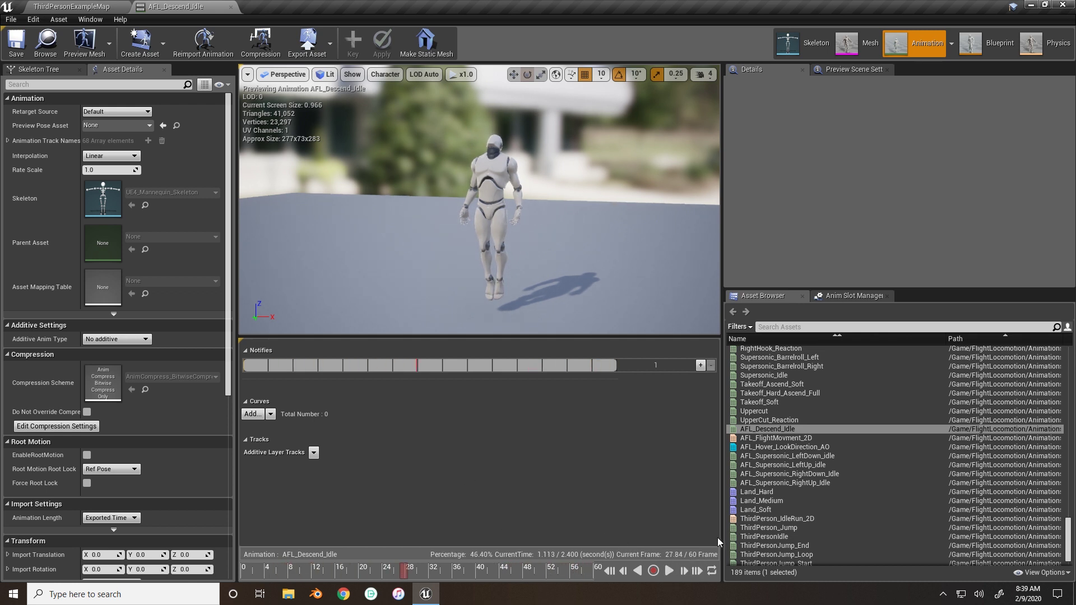
drag(403, 579, 259, 575)
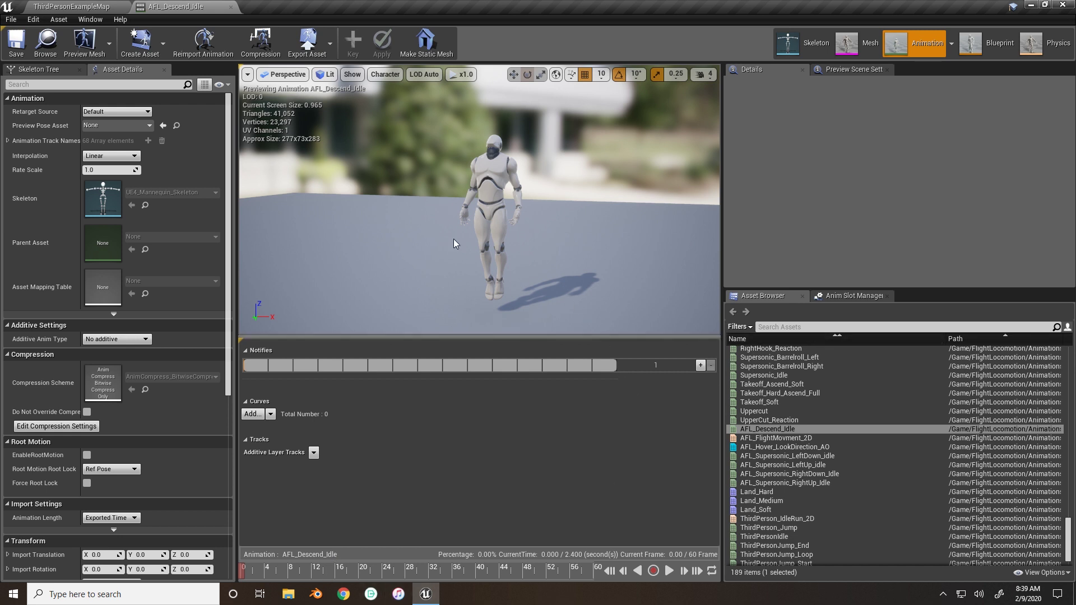
- Show the skeleton tree and set the preview's bone drawing to All Hierarchy
click(37, 69)
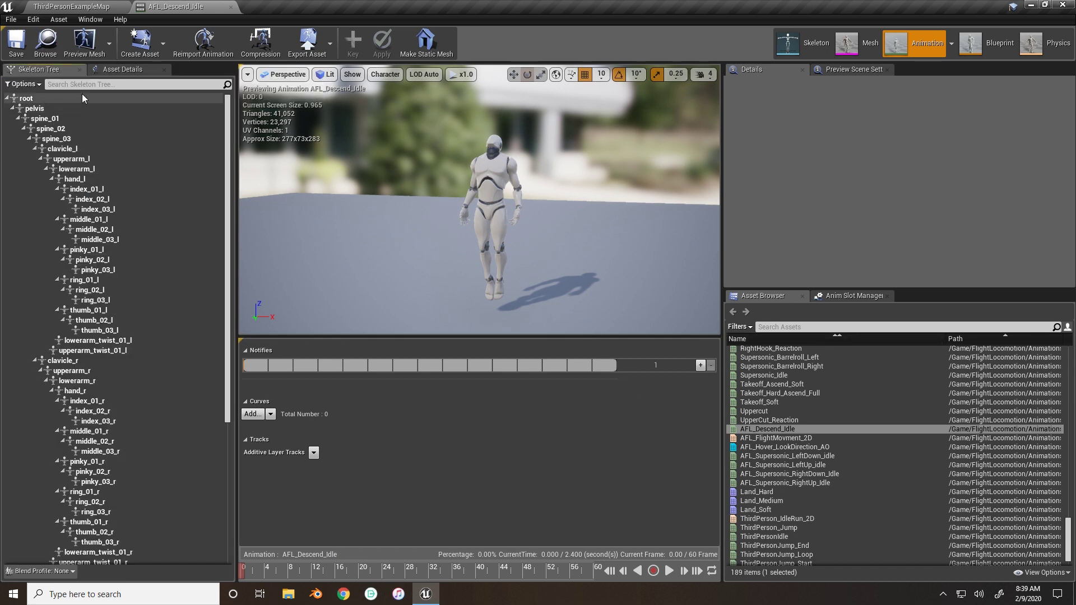
click(385, 74)
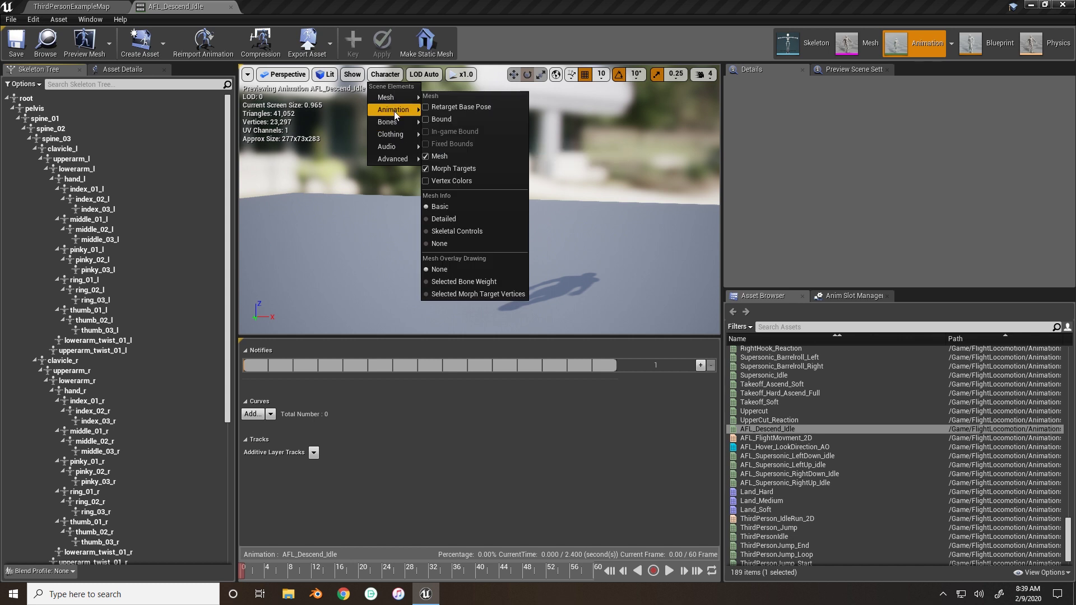
click(352, 74)
mouse_move(377, 182)
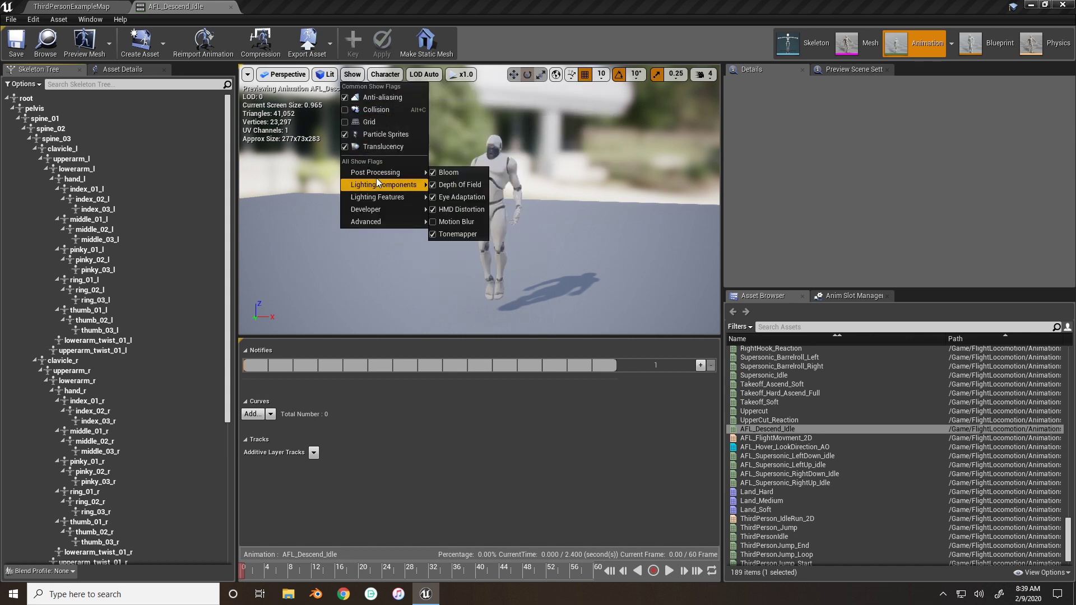
click(387, 75)
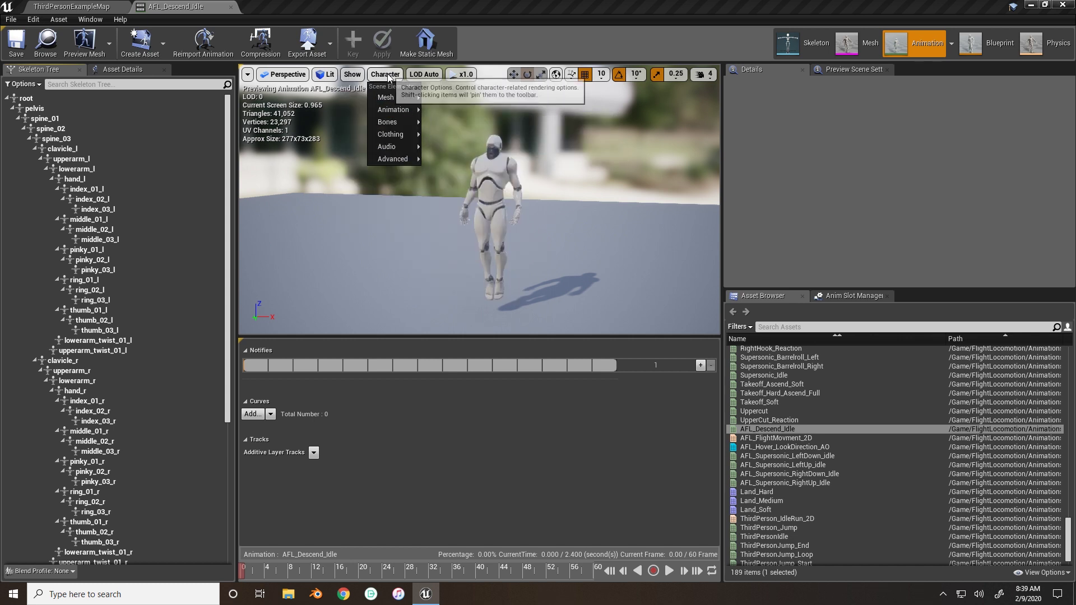
mouse_move(386, 123)
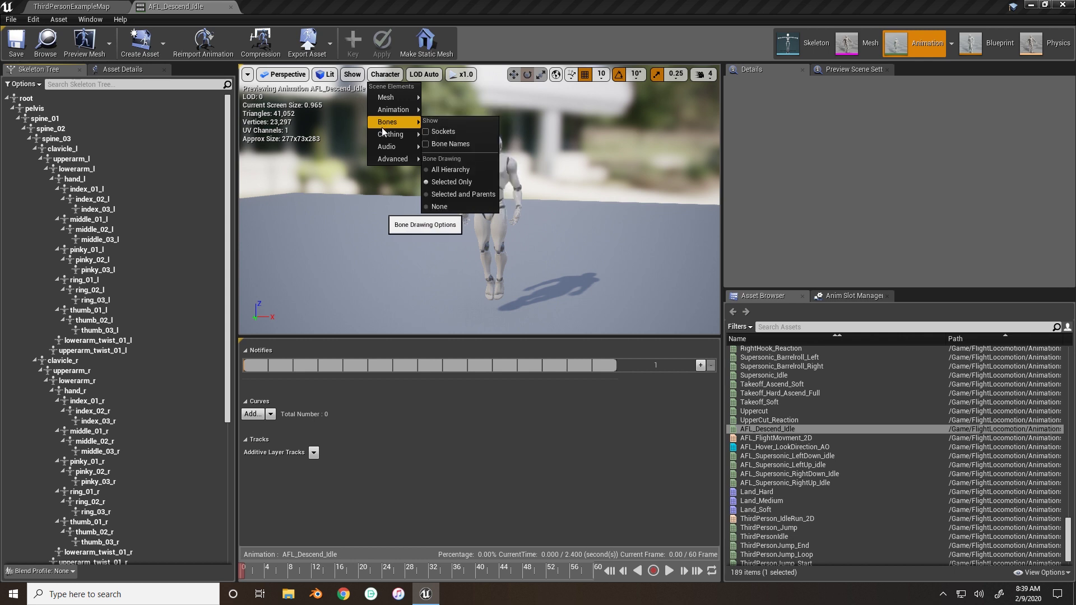
click(450, 169)
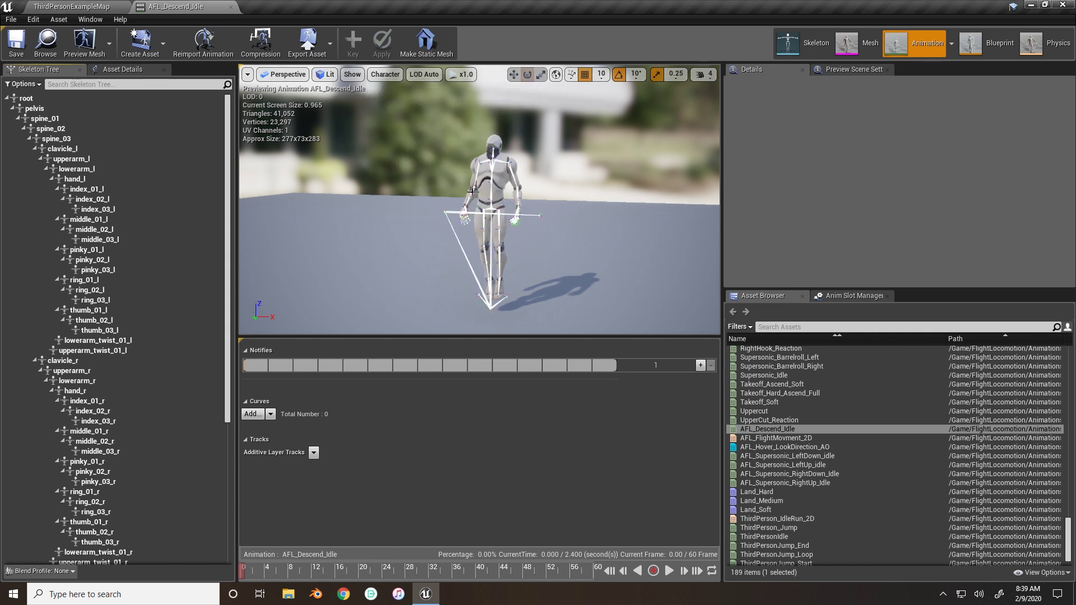
- Rotate the root bone of AFL_Descend_Idle to about -180° on X, key the transform, and save the animation
click(458, 248)
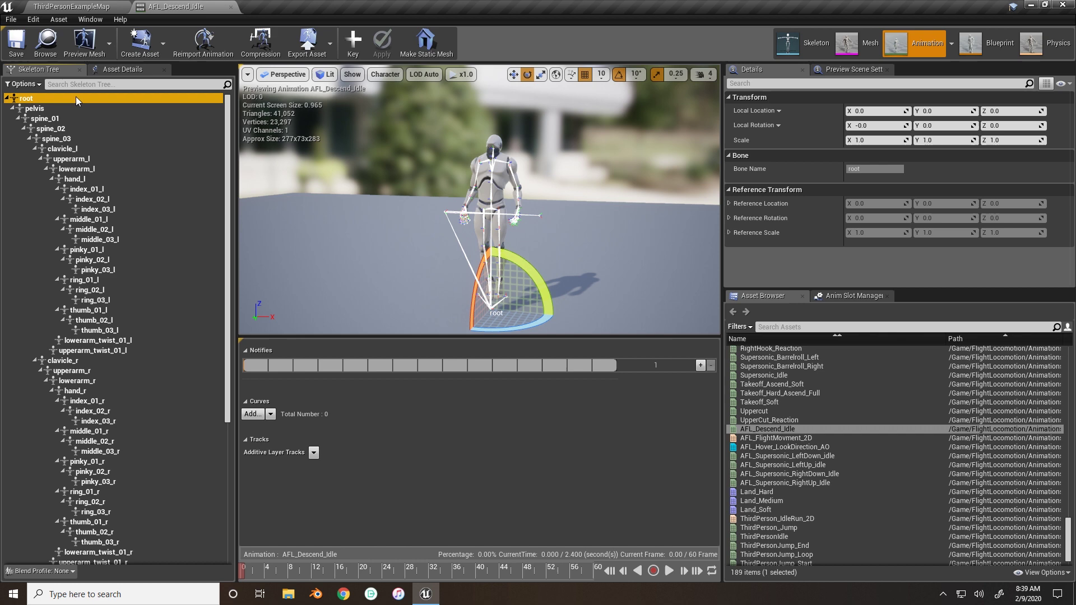
right_drag(433, 167, 492, 221)
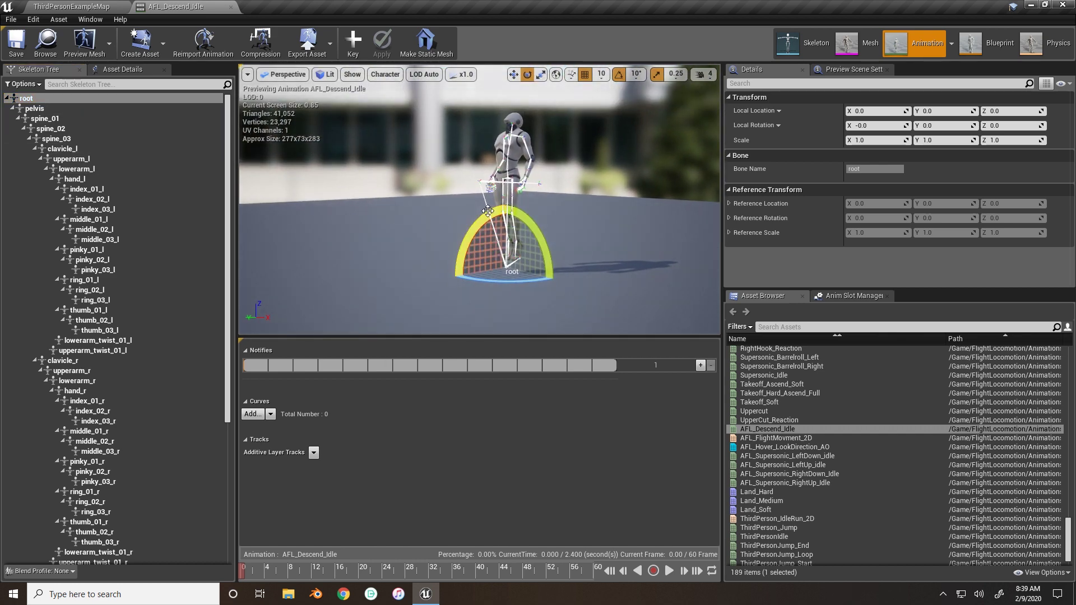
drag(489, 210, 562, 261)
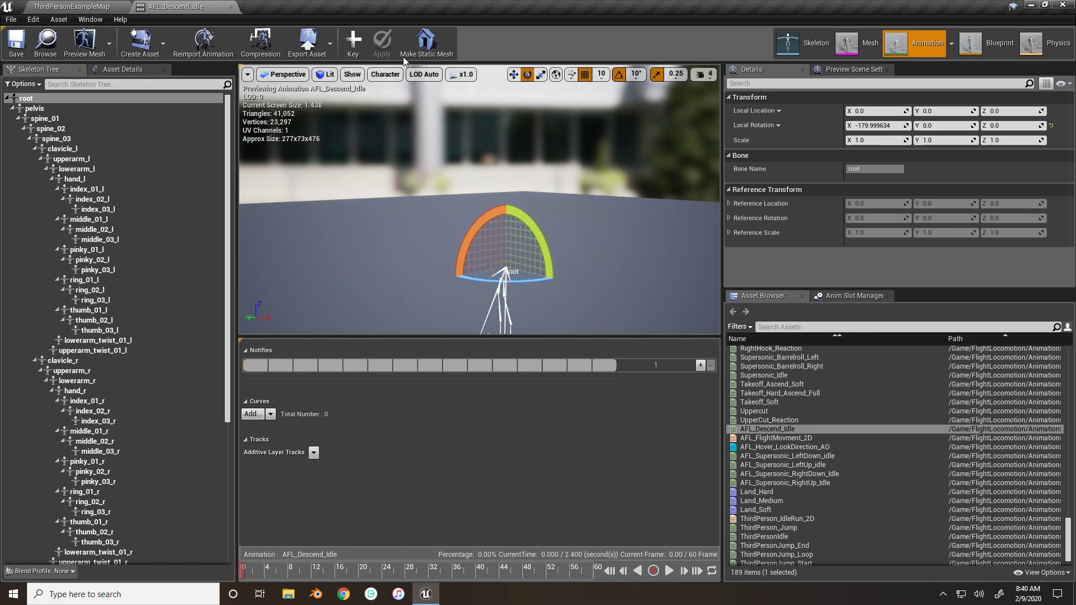
click(357, 48)
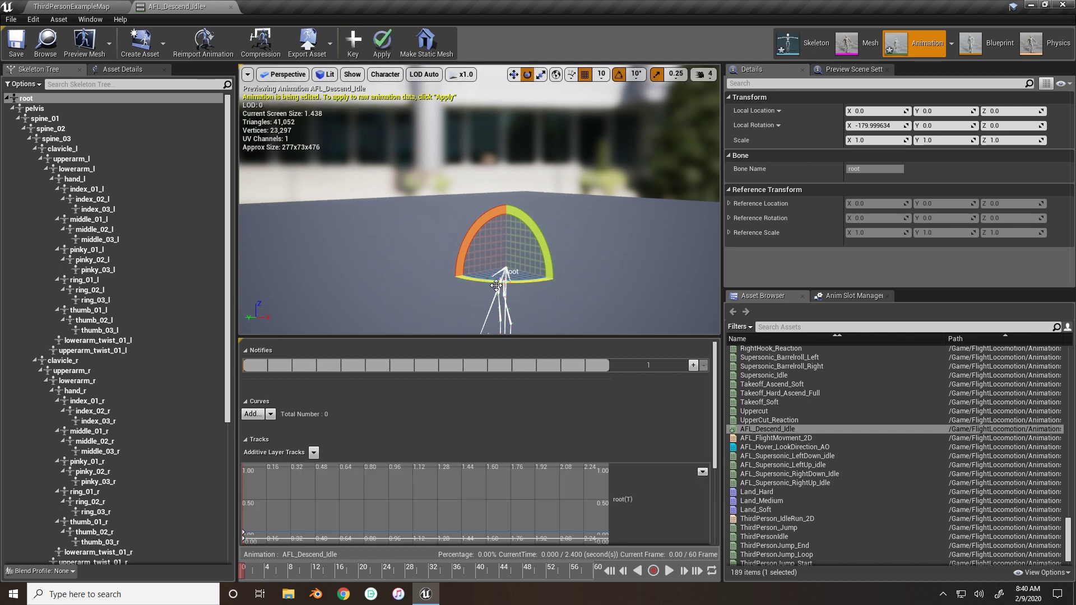
click(16, 44)
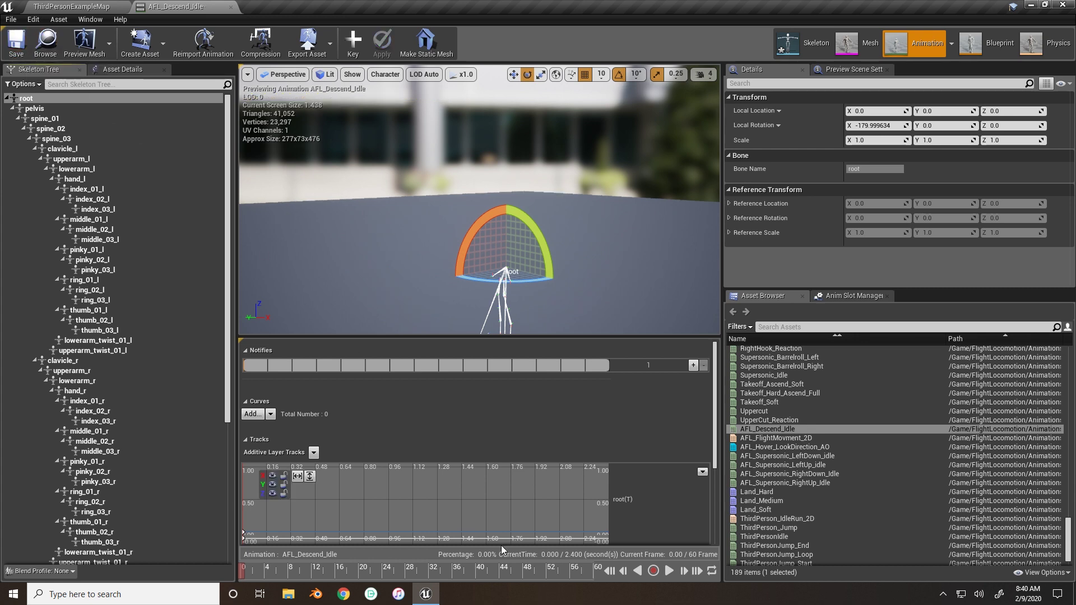
- Play back the edited AFL_Descend_Idle animation to check it and close its editor
click(669, 571)
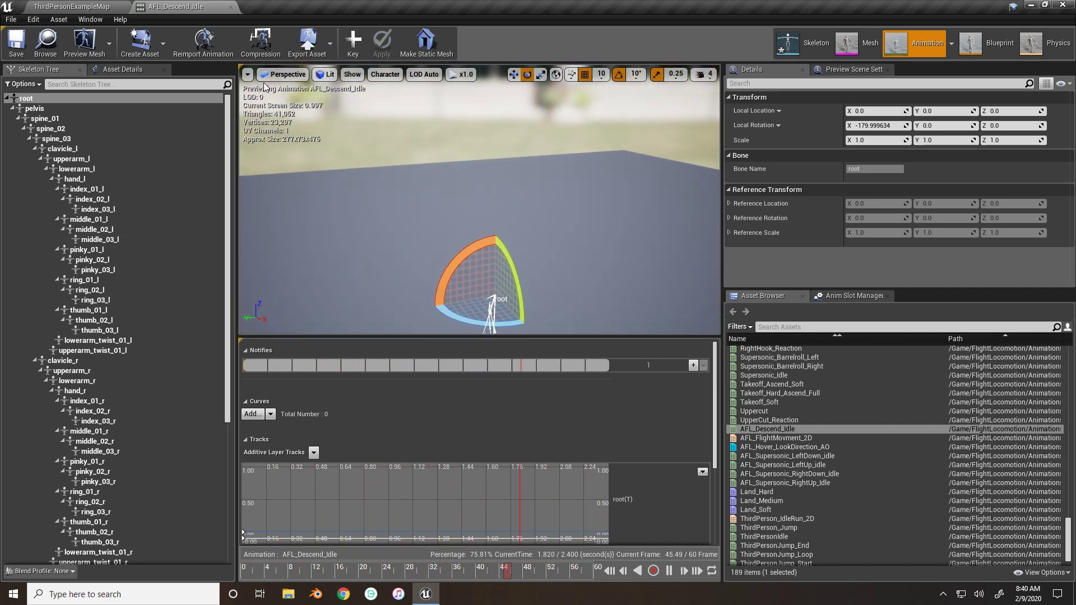
click(669, 571)
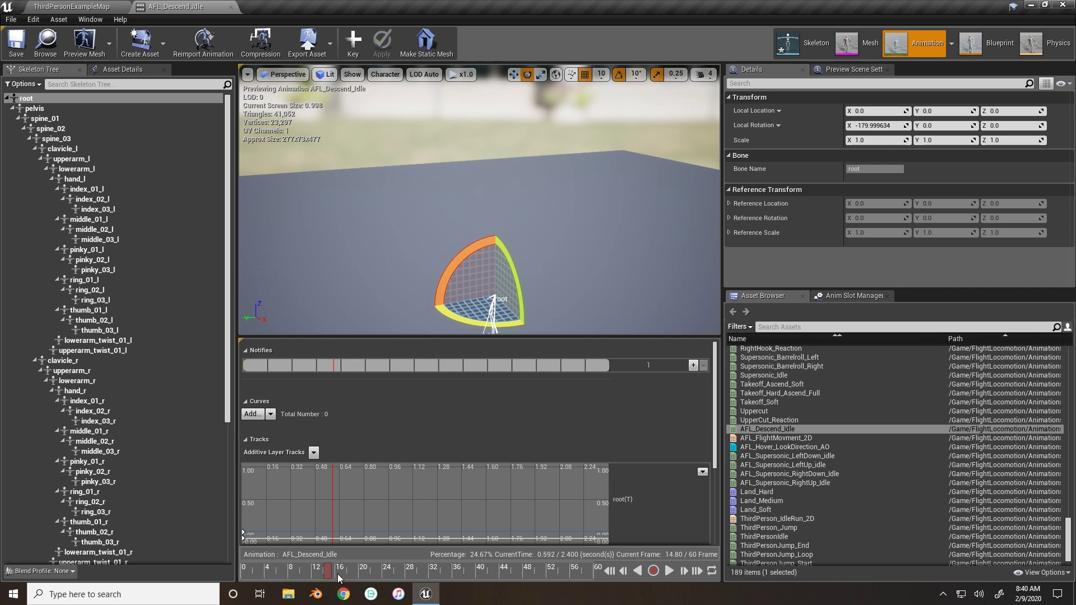
drag(338, 577, 196, 576)
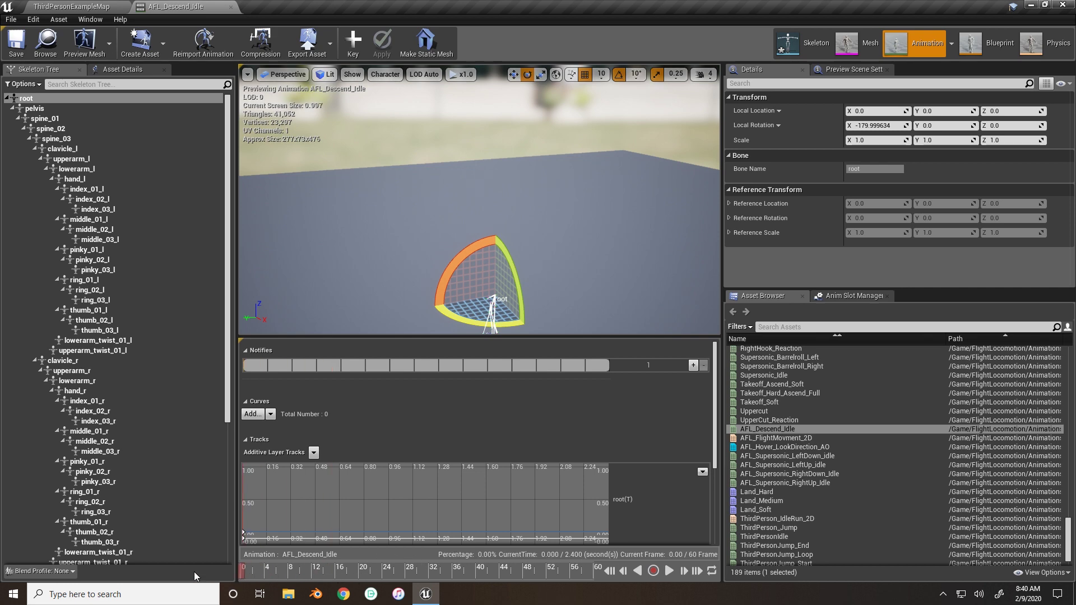
click(232, 8)
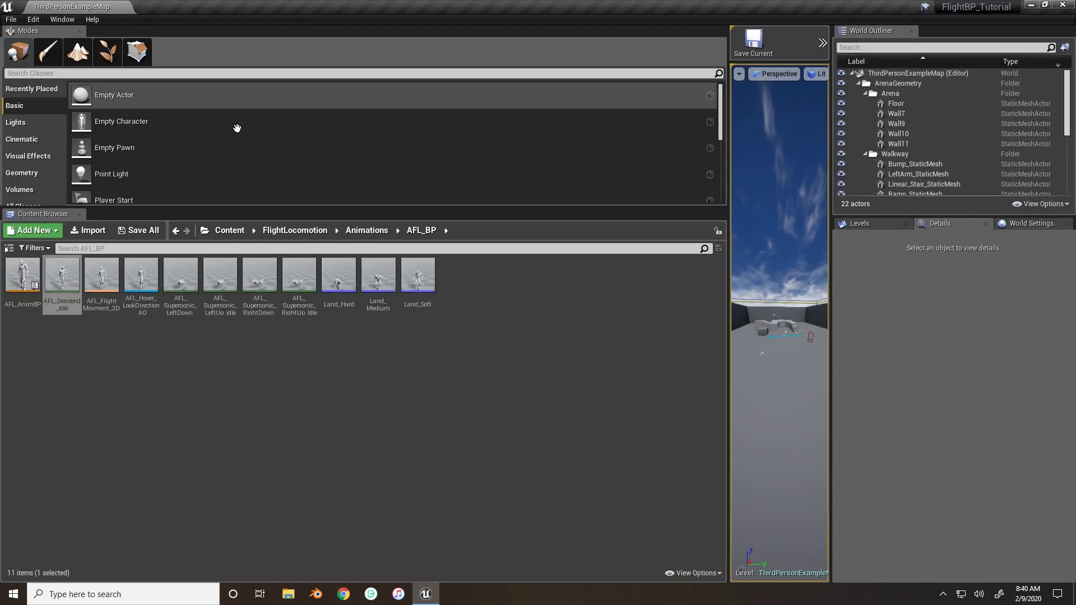
- Open AFL_Supersonic_LeftDown_idle docked beside the level's tab and pause it at frame 0
double_click(180, 288)
drag(326, 64, 168, 6)
click(668, 571)
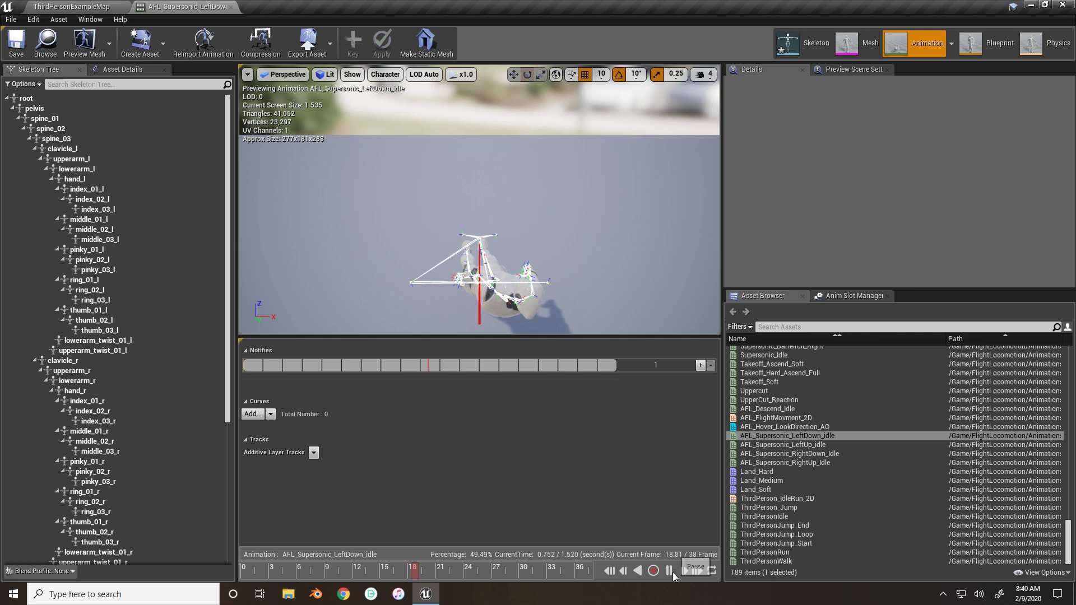
drag(446, 570, 120, 570)
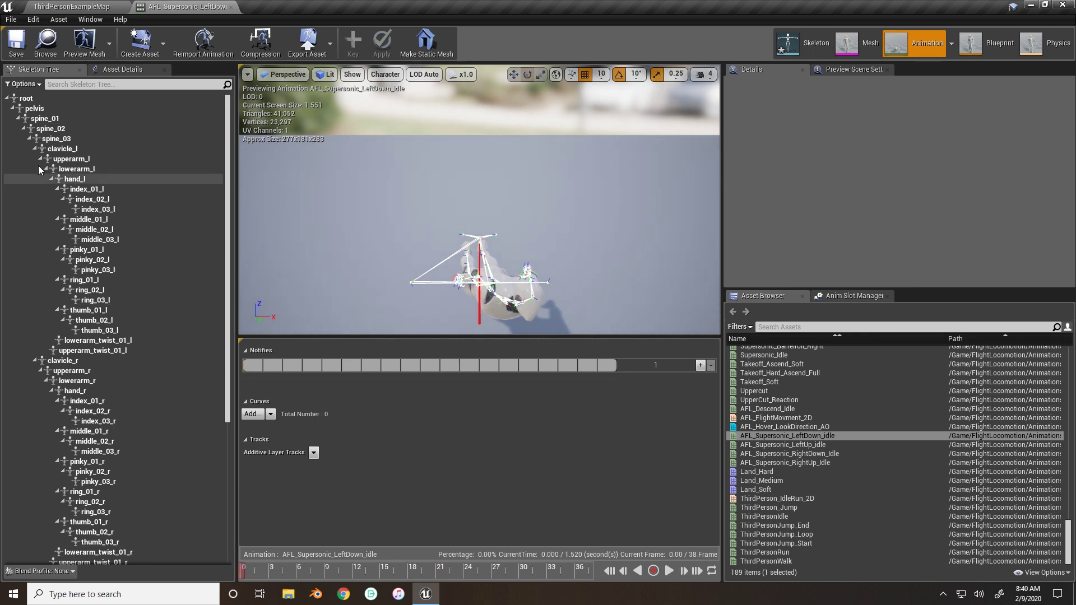
- Rotate the LeftDown animation's root bone to about 180° on X, key the transform and save it
click(40, 101)
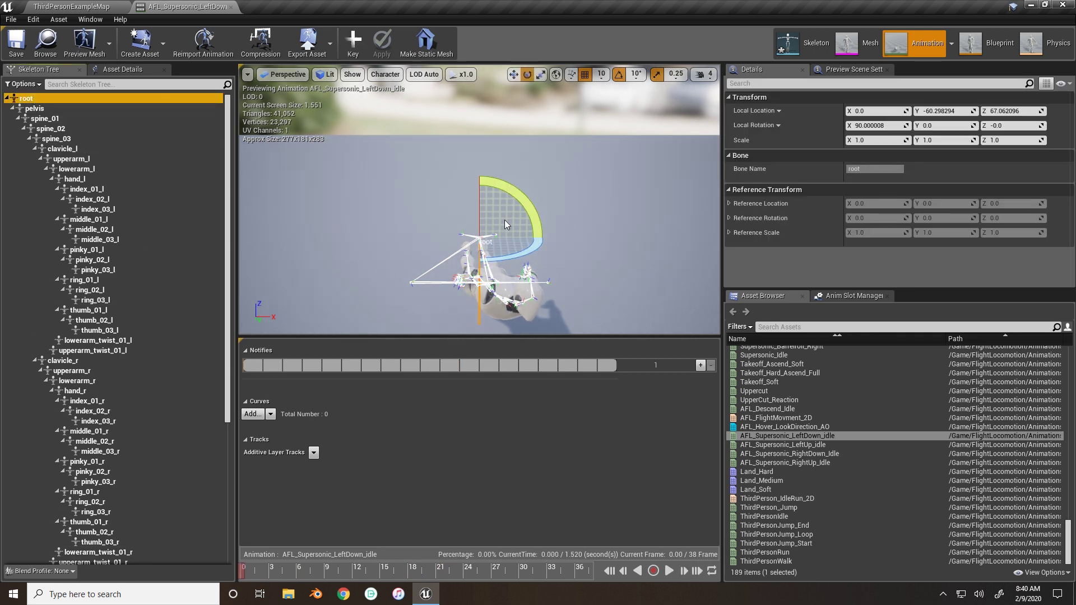
drag(481, 200, 485, 270)
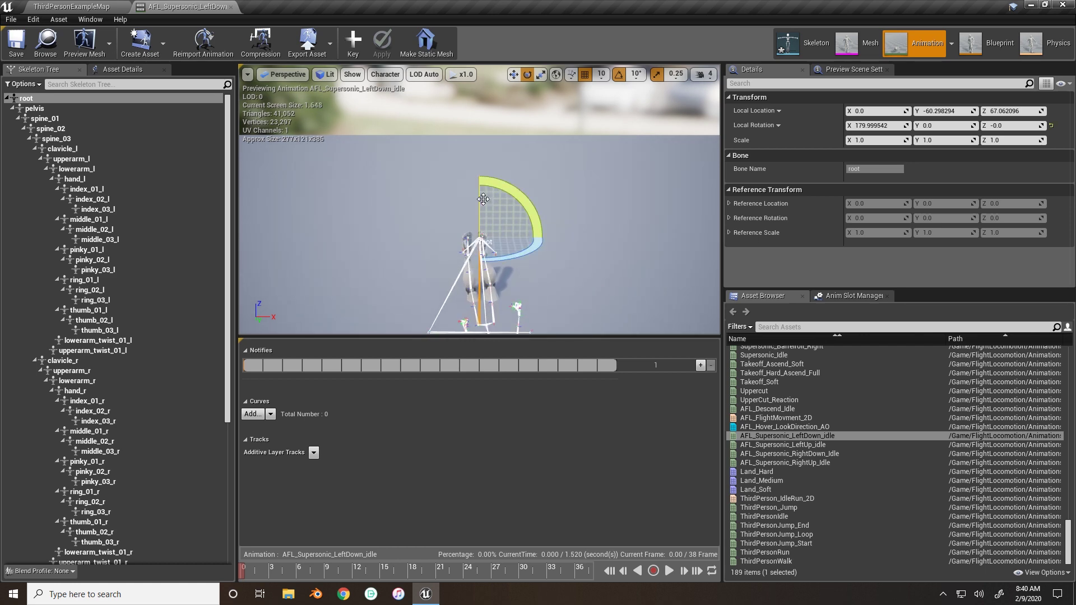
right_drag(587, 174, 441, 185)
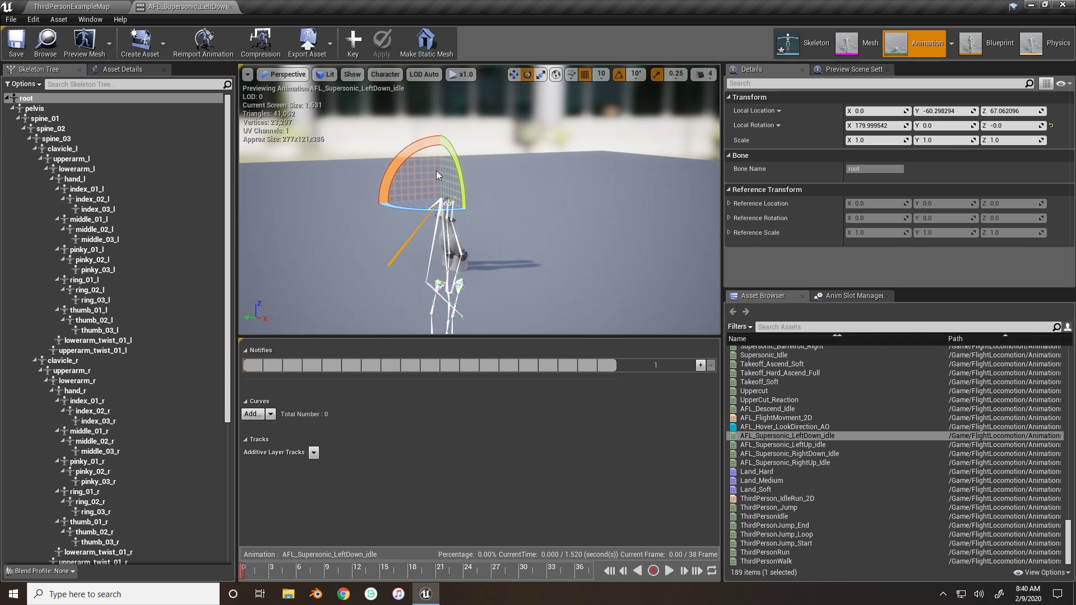
click(353, 41)
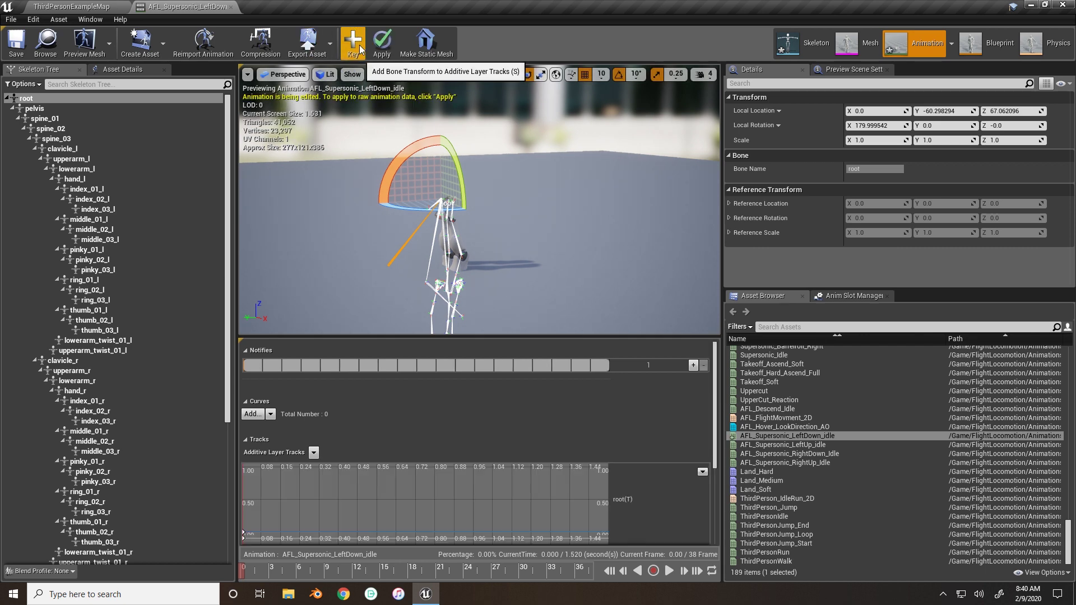
- Open AFL_Supersonic_LeftUp_idle from the AFL_BP folder and rotate its root bone to about 0° on X
click(110, 6)
double_click(222, 291)
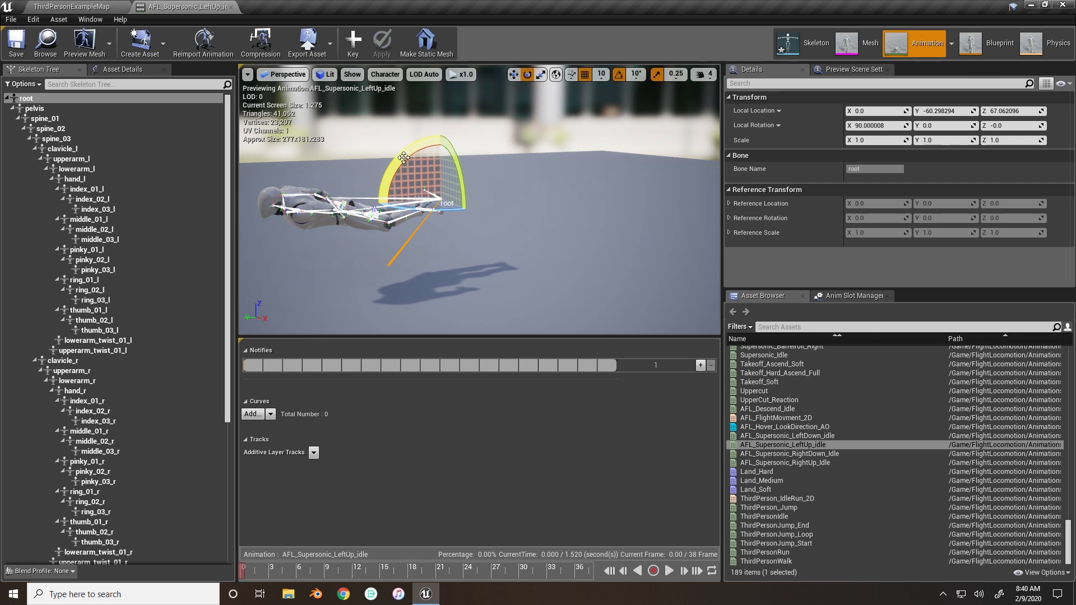
drag(389, 165, 443, 134)
- Move the LeftUp root bone to about Y 1.5, Z -4.4, key the transform, and apply and save it
key(w)
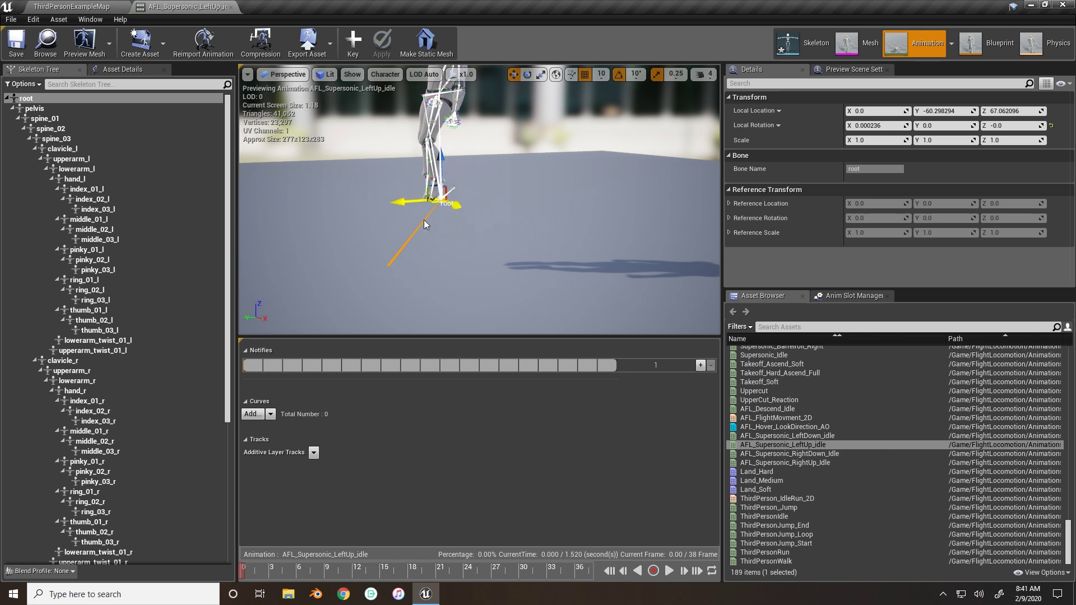
drag(431, 187, 372, 261)
click(353, 42)
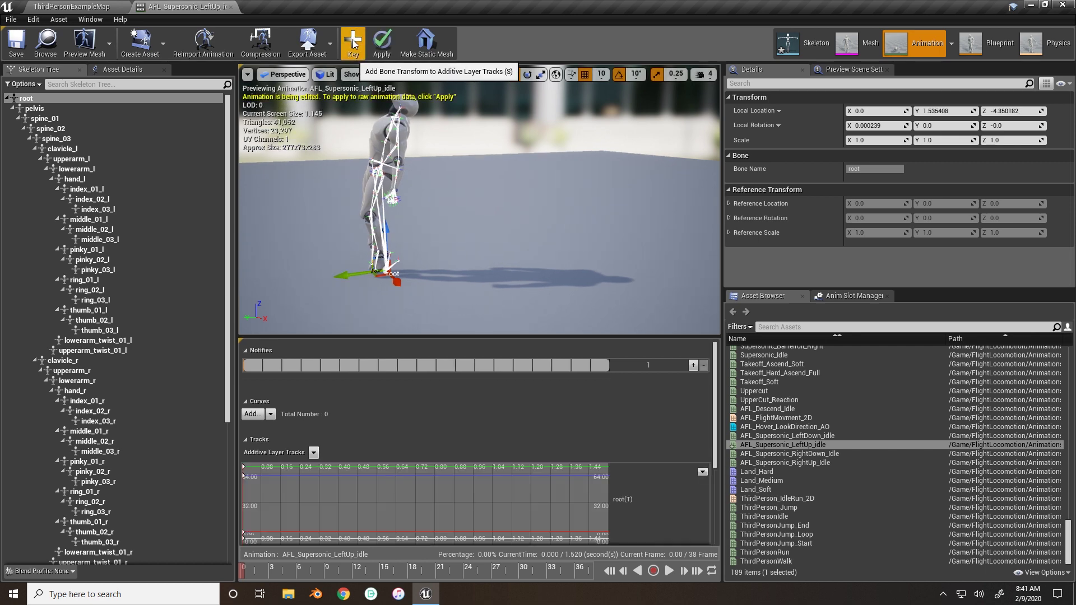
click(382, 42)
click(16, 42)
- Reopen AFL_Supersonic_LeftDown_idle, move its root bone to about Y 2.5, Z 5.7, key and save it, and close the editor
click(92, 7)
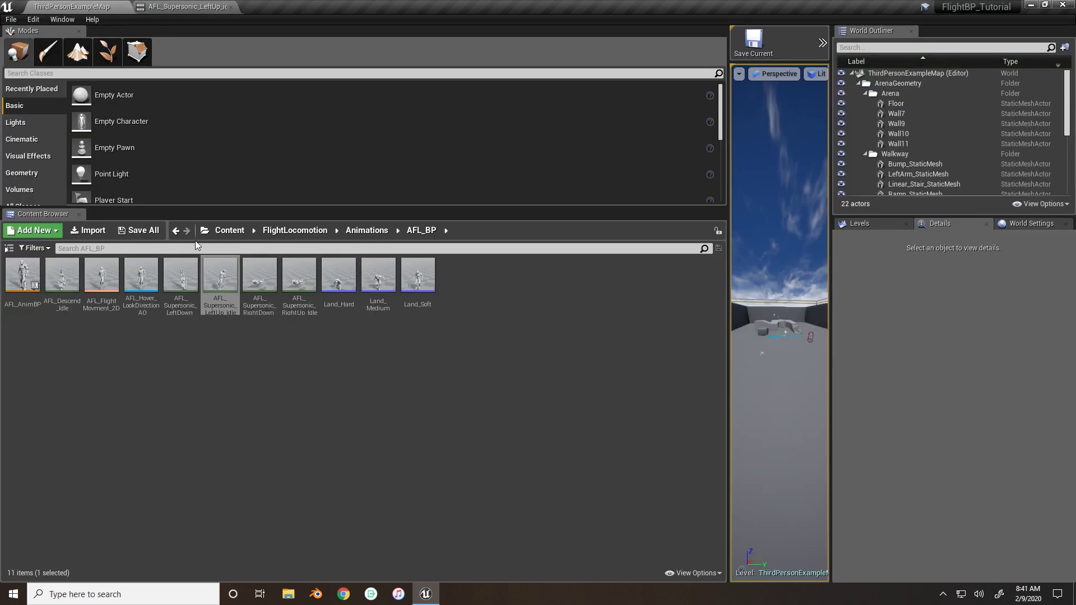
double_click(180, 274)
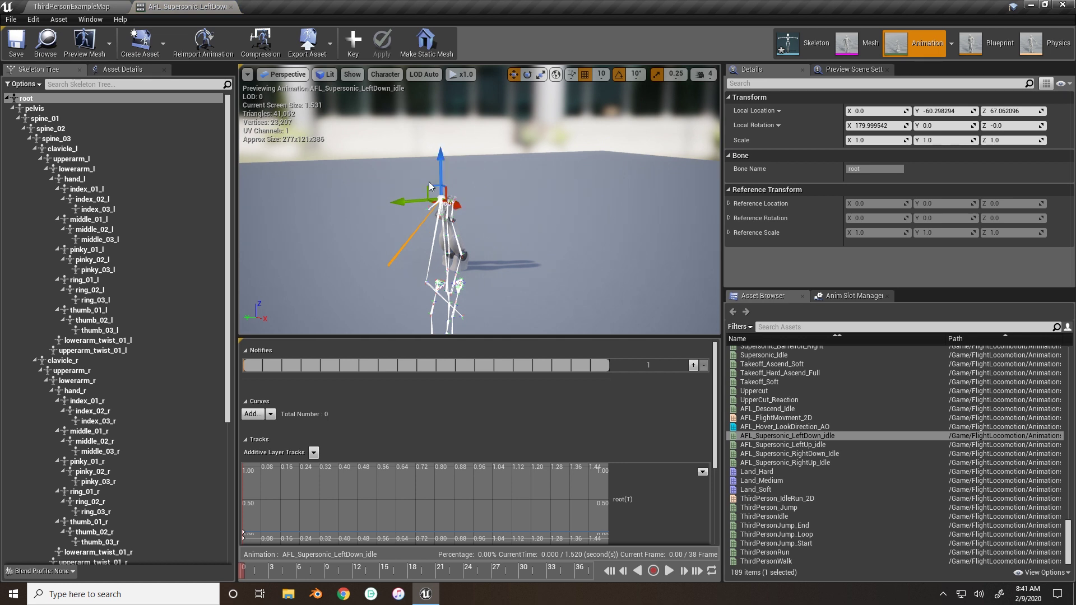
drag(426, 186, 370, 251)
click(353, 42)
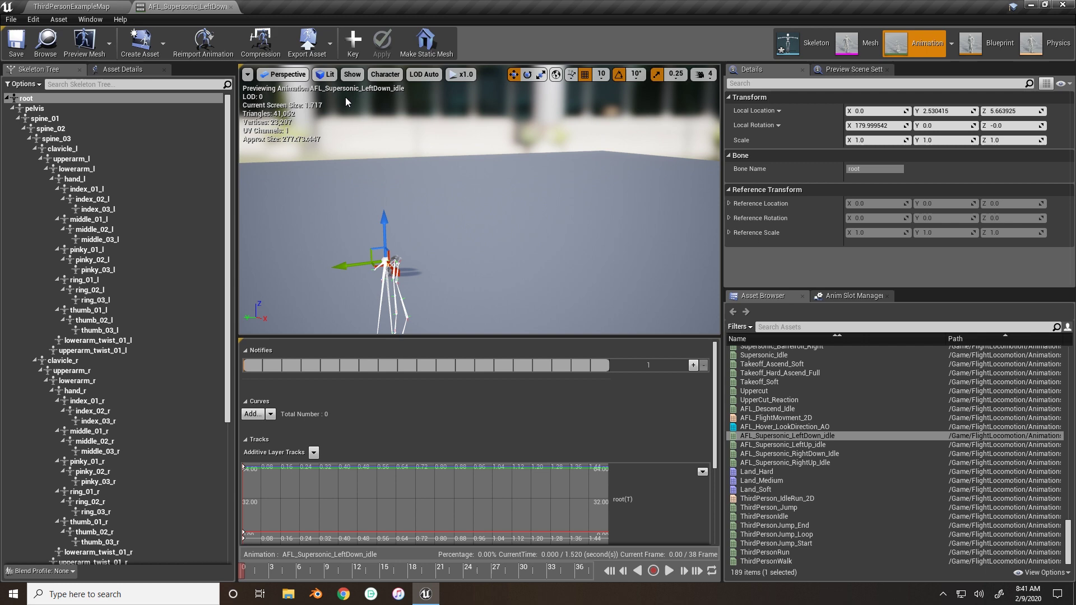
click(231, 6)
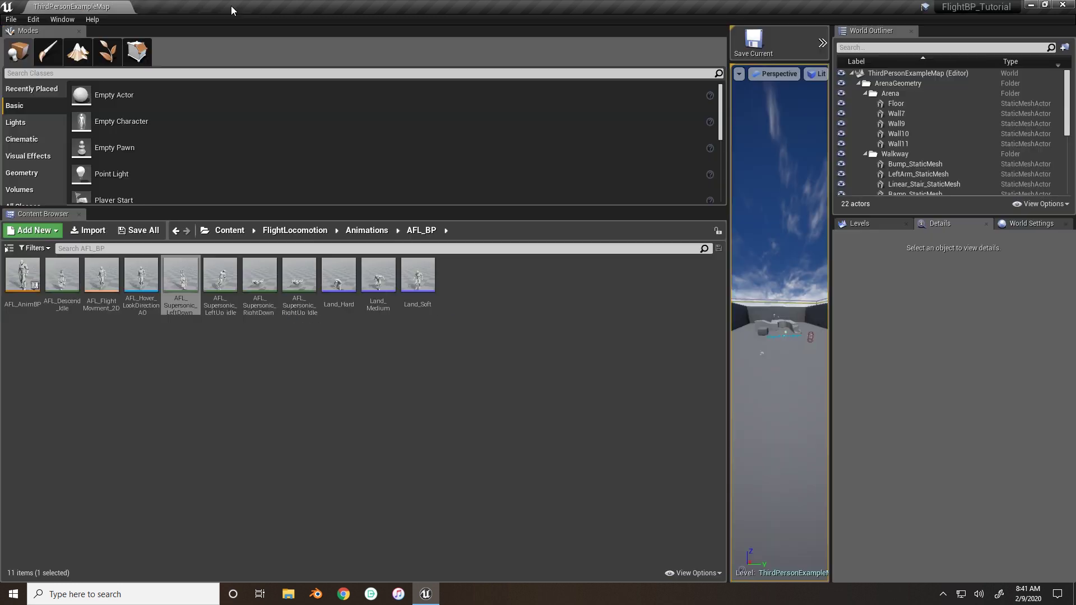
double_click(261, 281)
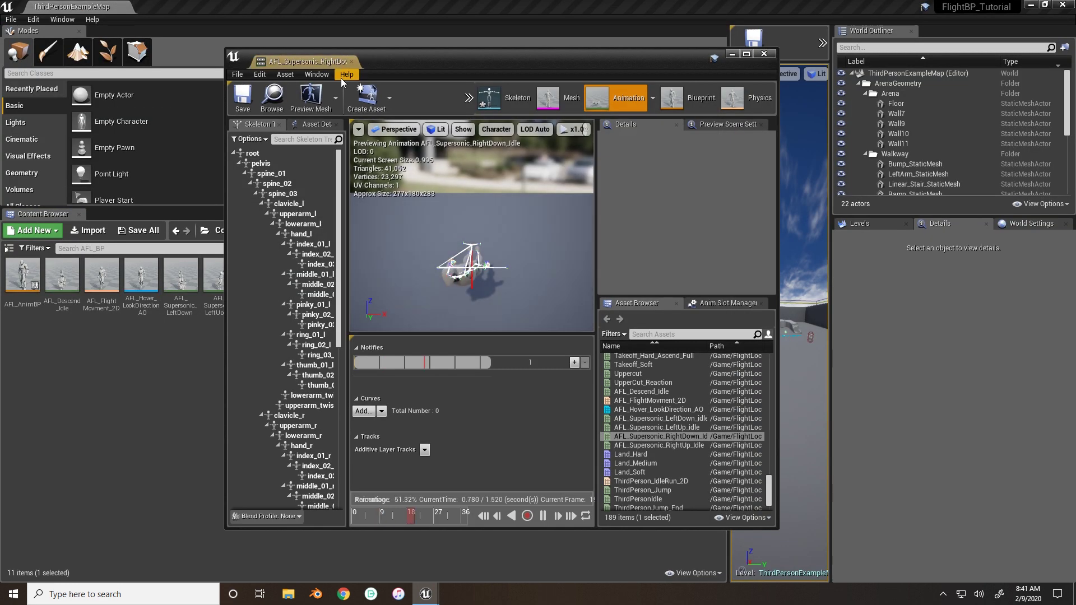
drag(315, 54, 258, 5)
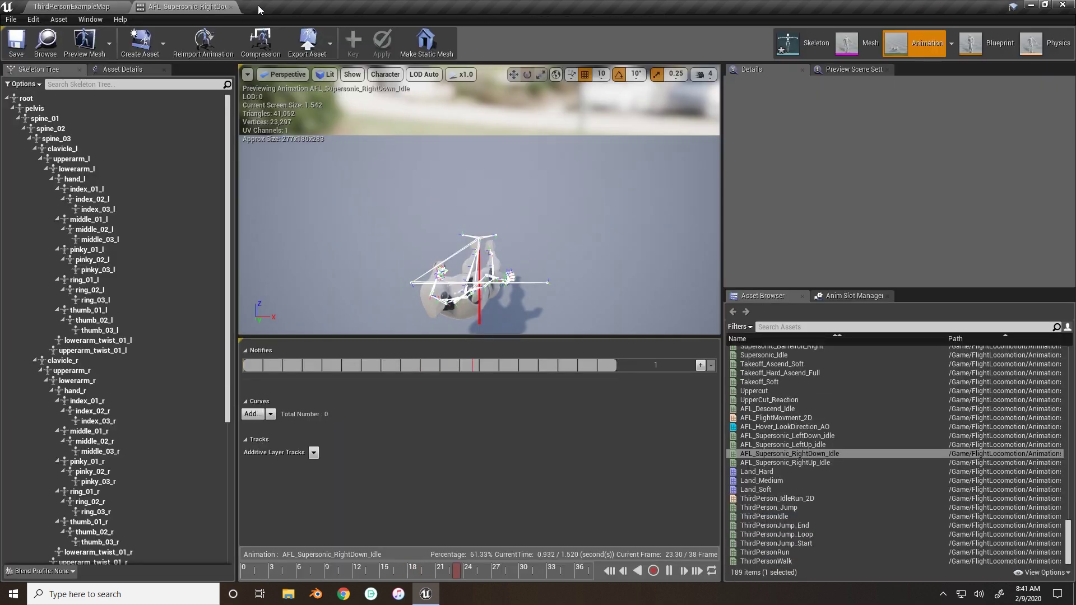
click(669, 571)
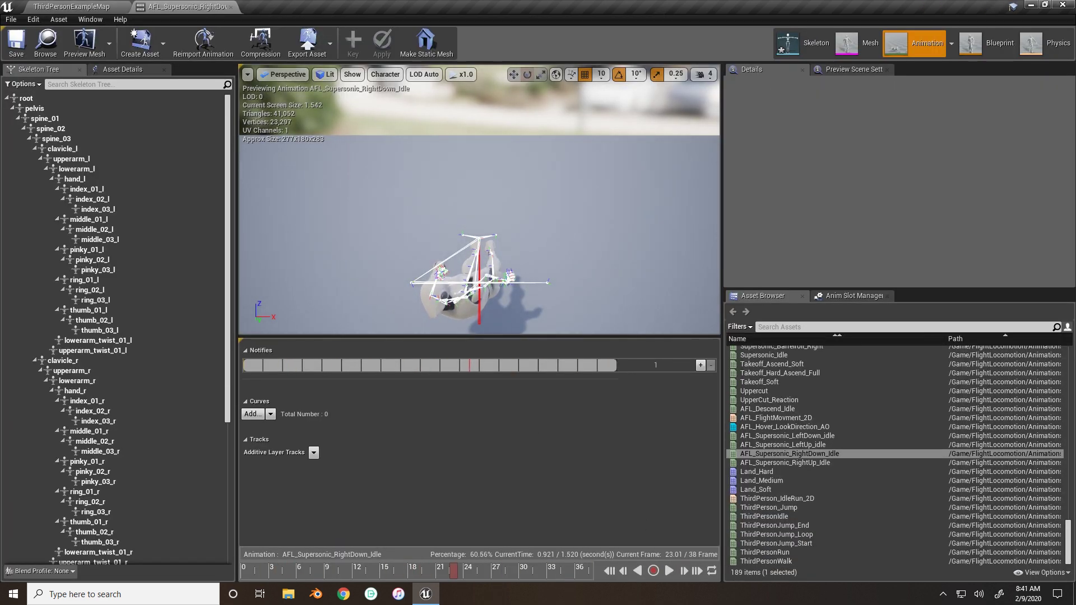
right_drag(538, 225, 505, 241)
mouse_move(552, 322)
right_down()
mouse_move(527, 303)
mouse_move(552, 321)
right_up()
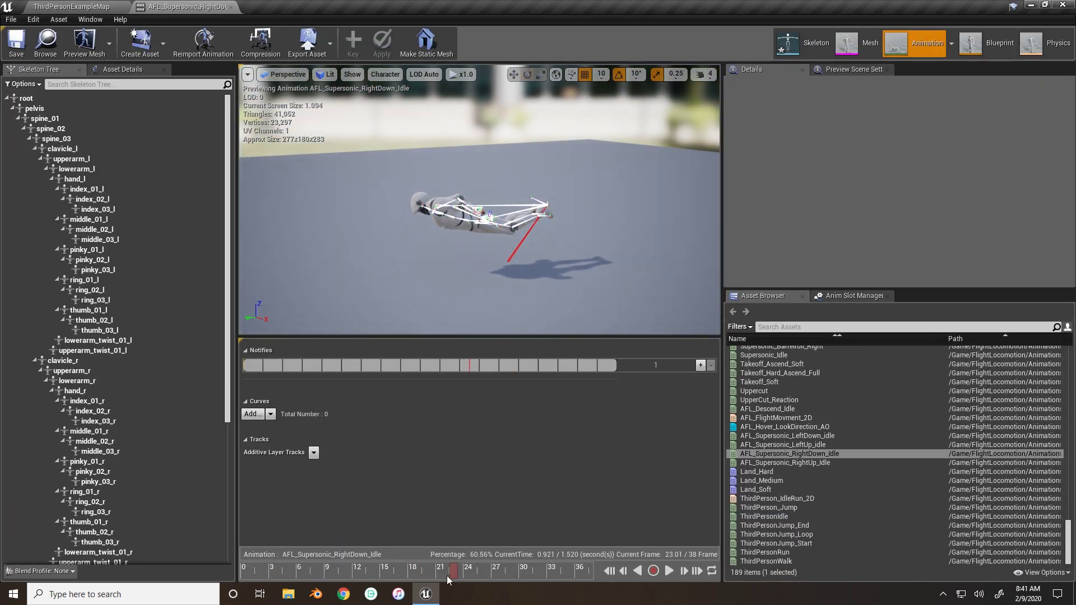
drag(448, 573, 244, 570)
click(56, 98)
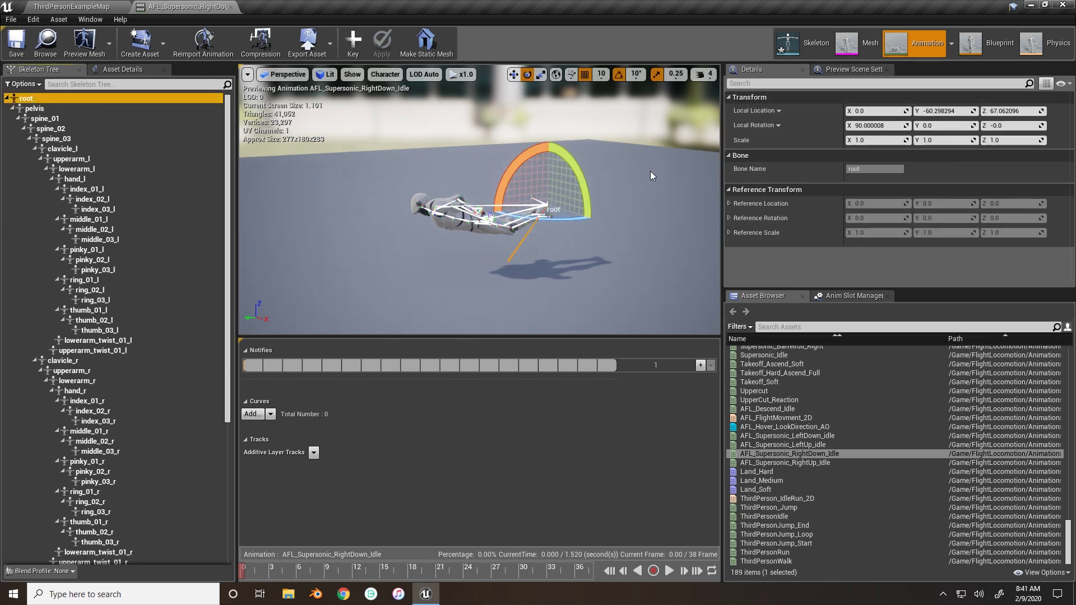
drag(567, 140, 605, 202)
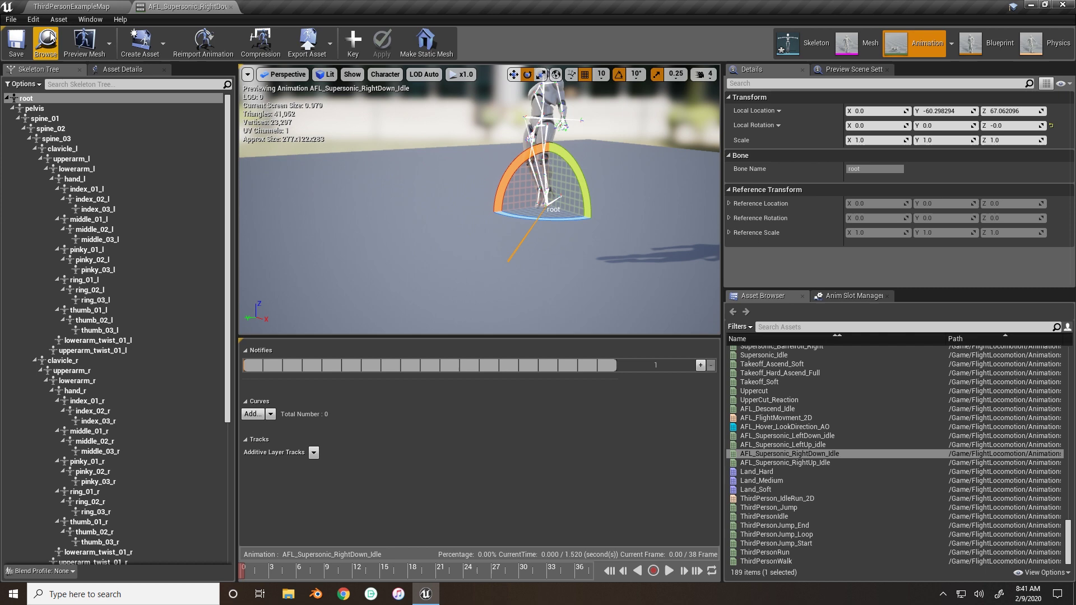
click(232, 7)
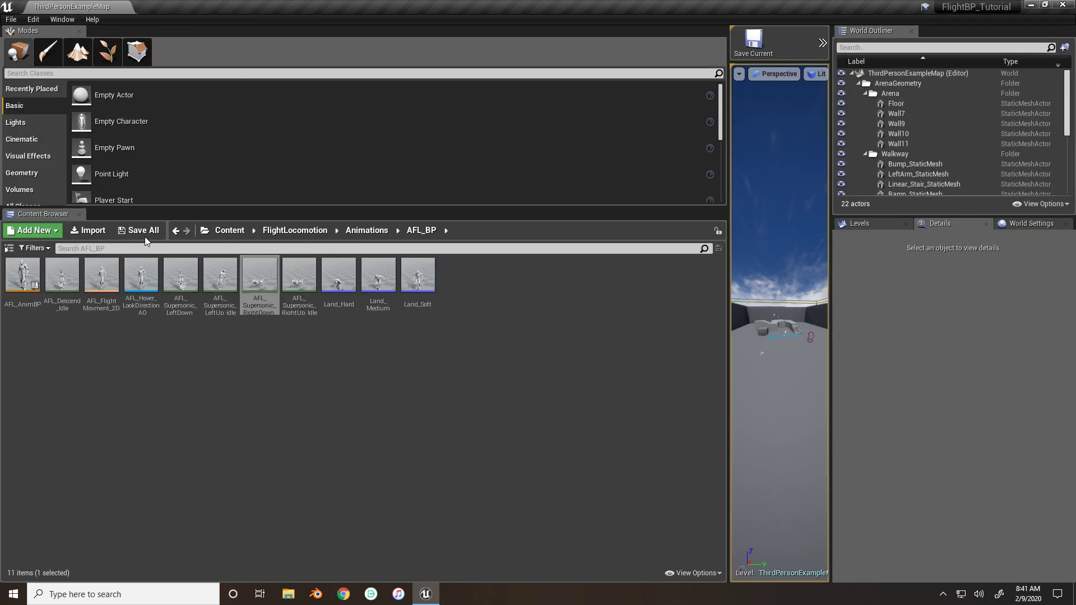
- Reopen AFL_Supersonic_RightDown_Idle from the AFL_BP folder and pause the preview on frame 0
double_click(262, 283)
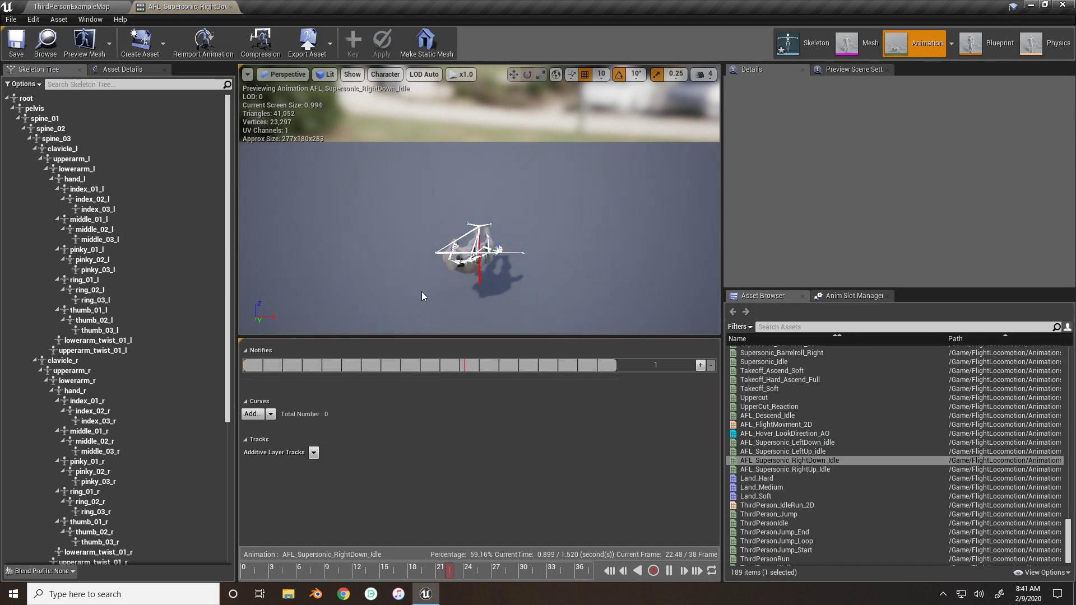
click(669, 570)
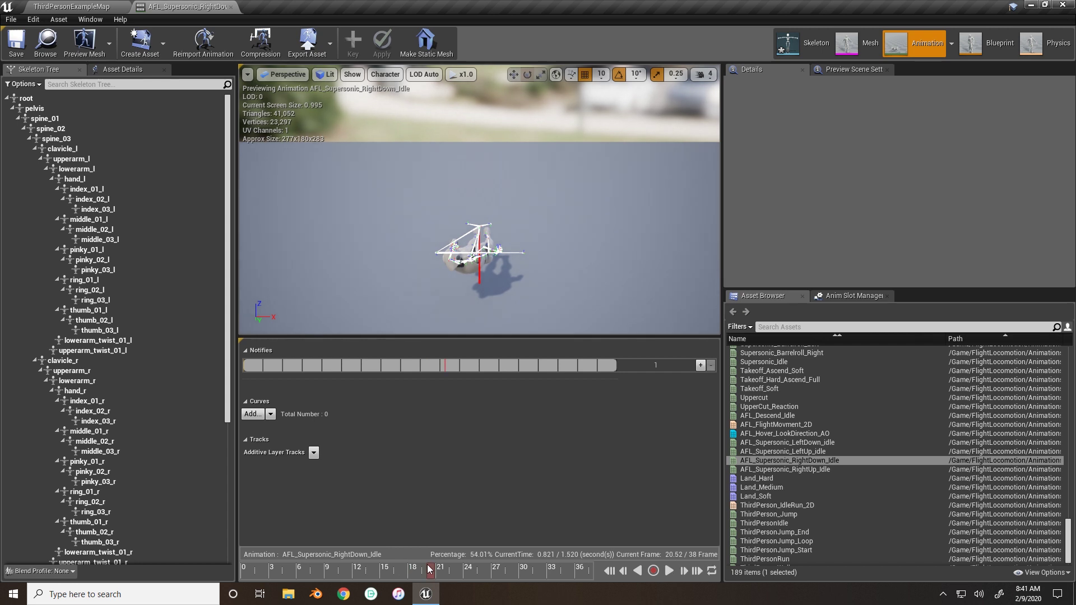
drag(429, 569, 242, 567)
right_drag(413, 318, 302, 292)
right_drag(418, 236, 543, 196)
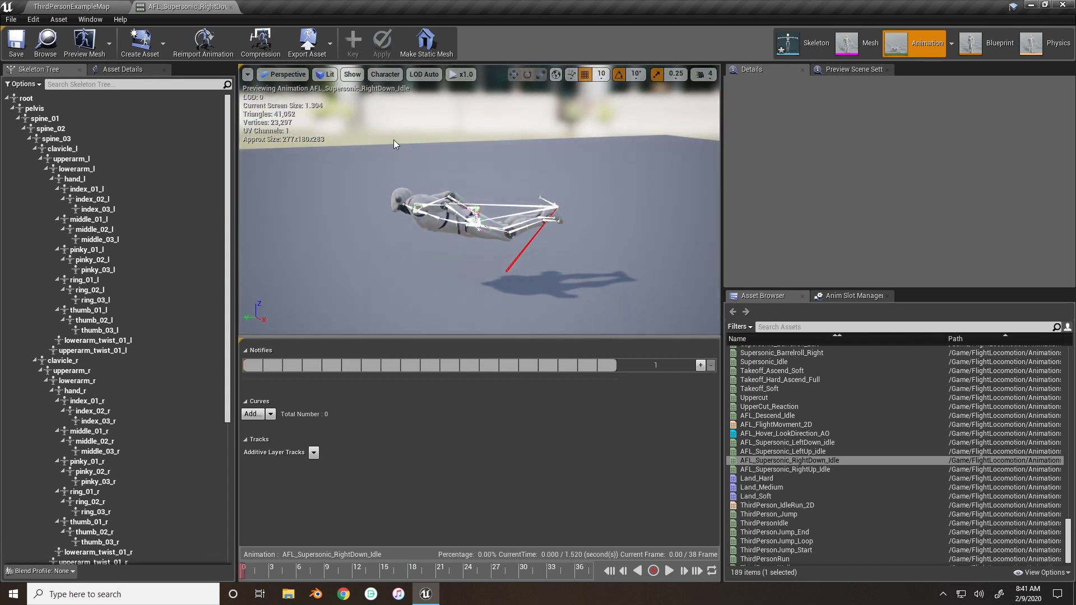
- Rotate the RightDown animation's root bone about its X axis, reposition it, and key the transform
click(38, 101)
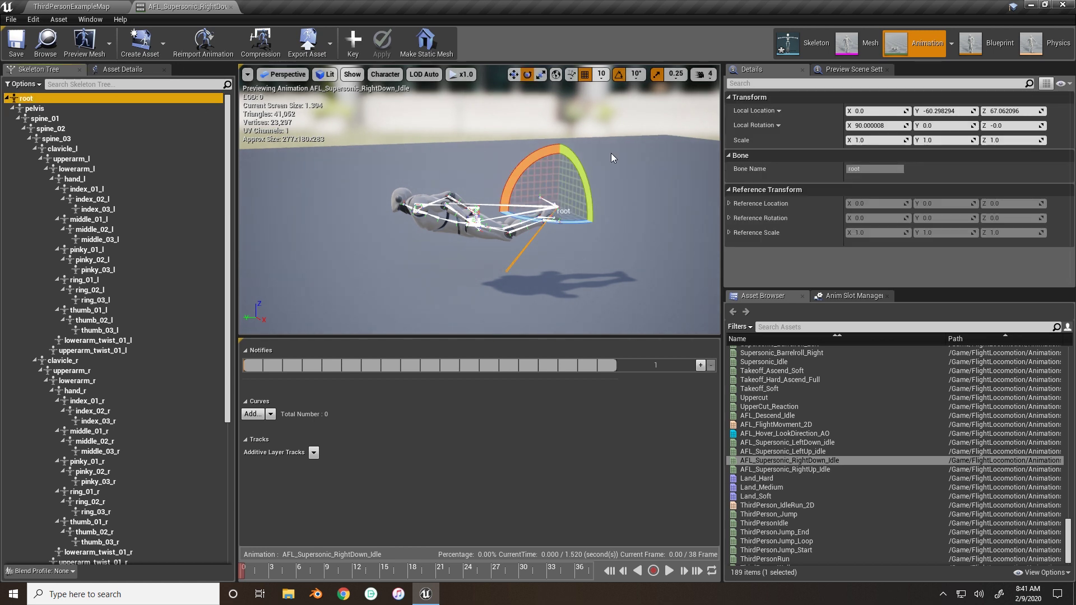
drag(542, 151, 484, 260)
key(w)
click(360, 43)
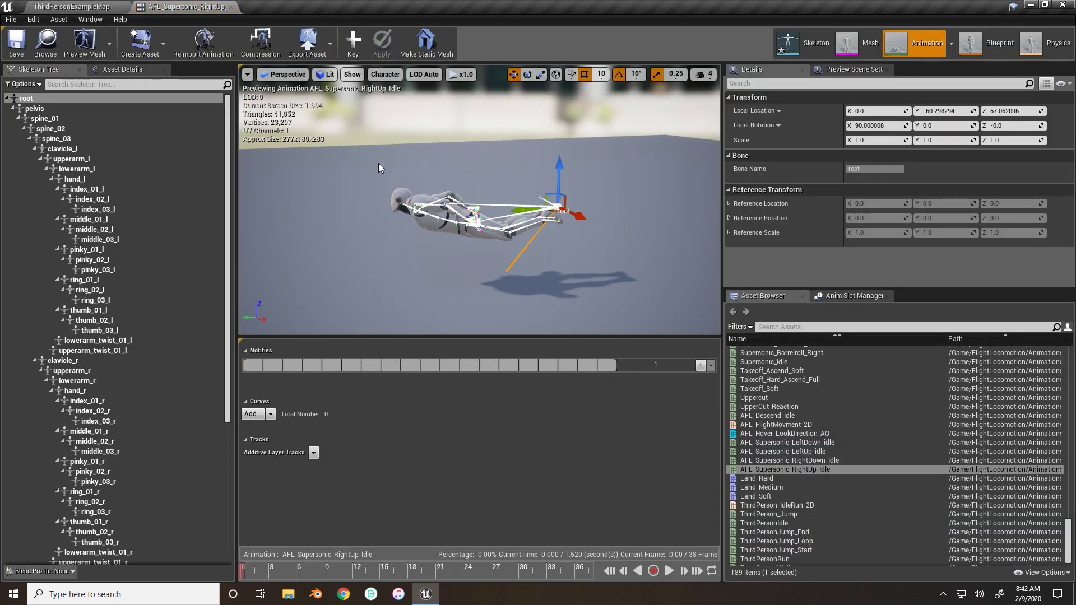
- Rotate the RightUp animation's root bone to about 0° on X, move it to about Y -1.7, Z -3.9, key the transform and save it
key(e)
drag(540, 188, 457, 190)
key(w)
click(357, 42)
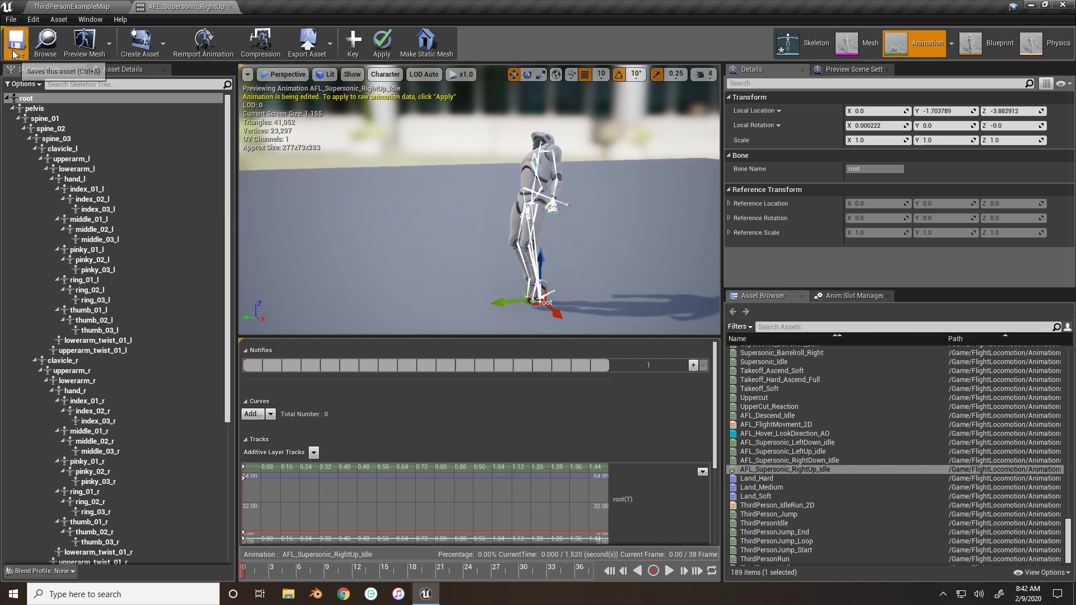
- Return to the level editor's AFL_BP folder and run the pending autosave immediately
click(99, 7)
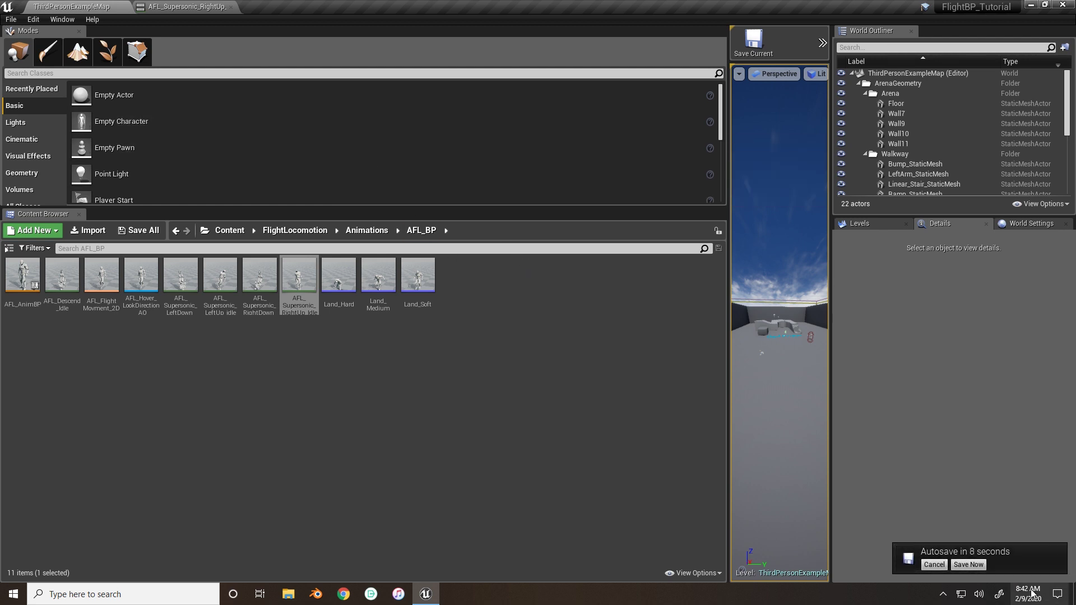
click(969, 564)
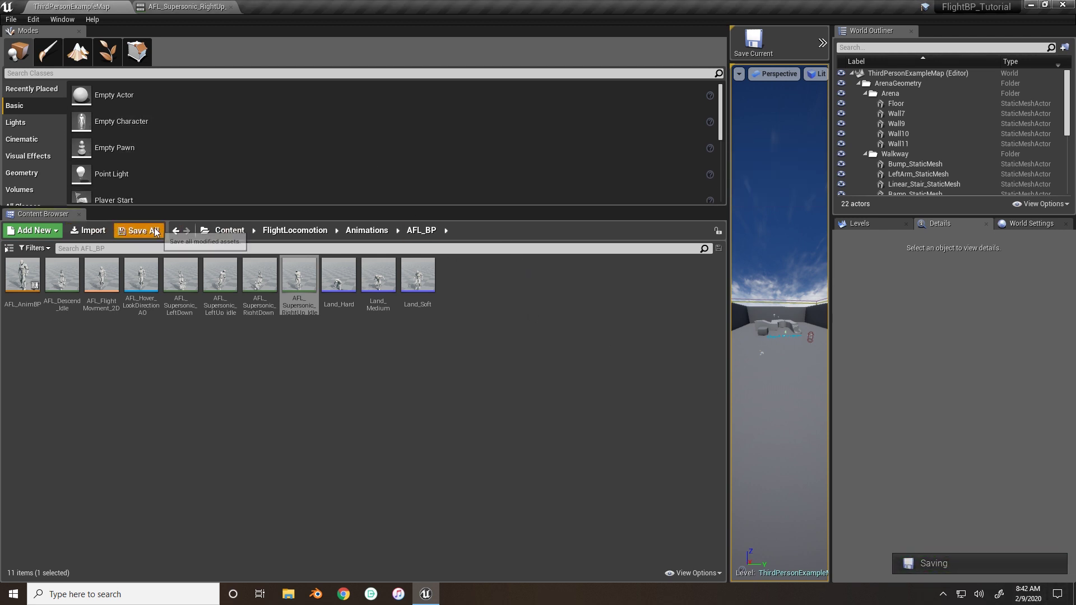
click(644, 400)
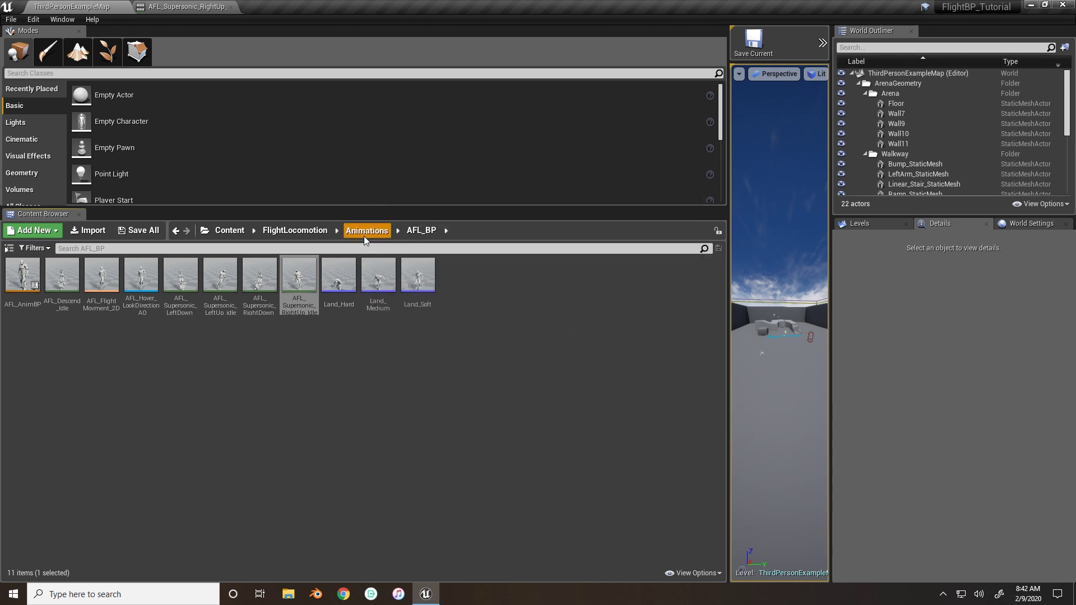
- Search the Animations folder for AFL_Supersonic
click(367, 231)
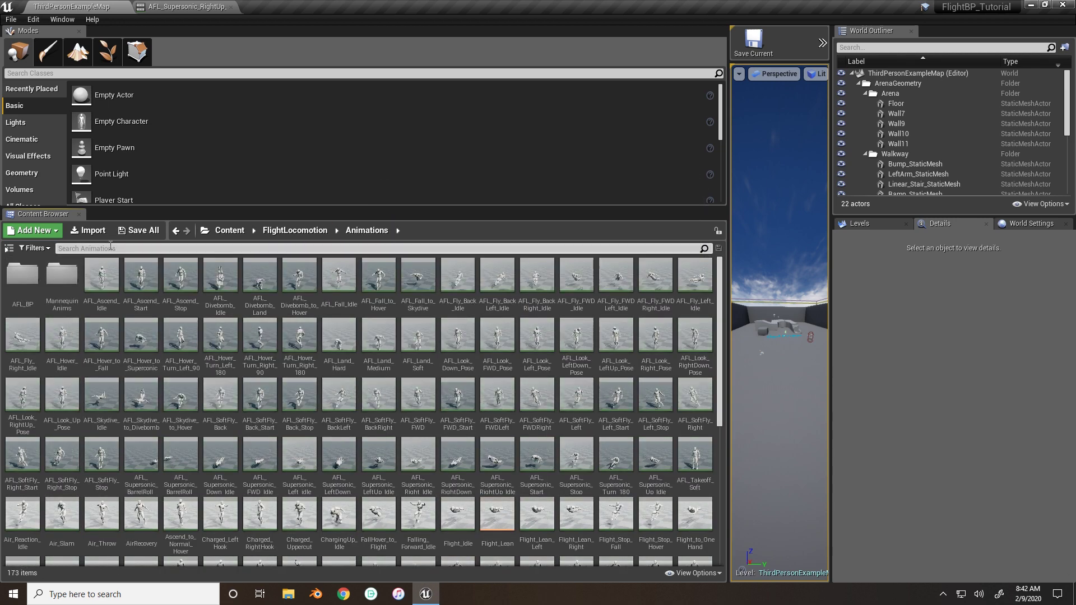
click(110, 245)
text(AFL)
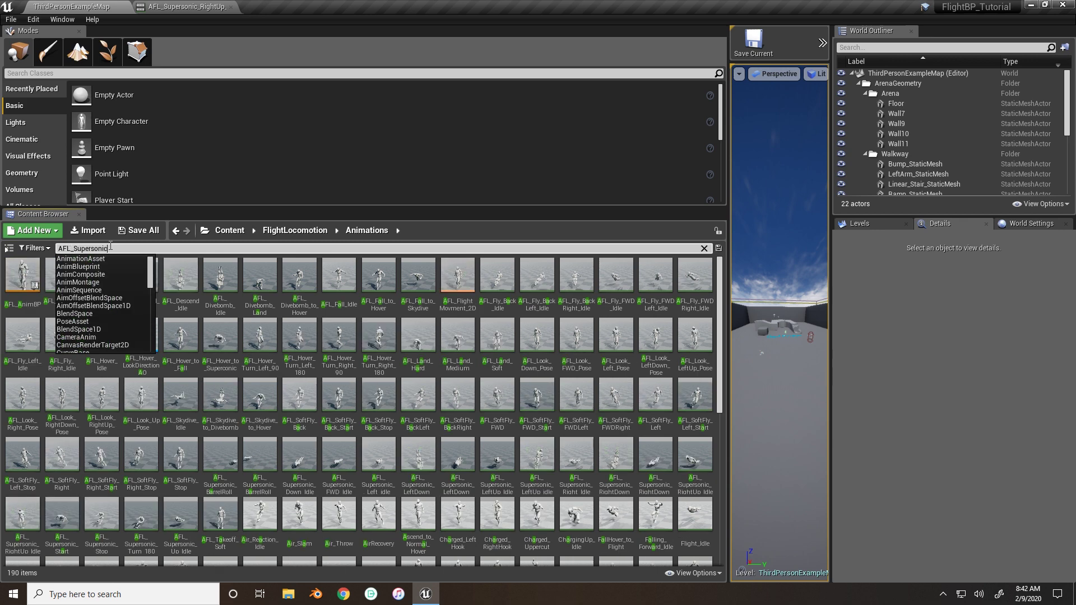
text(_Supersonic)
key(Return)
- Duplicate AFL_Supersonic_Left_Idle and AFL_Supersonic_Right_Idle and move the copies into the AFL_BP folder
click(181, 275)
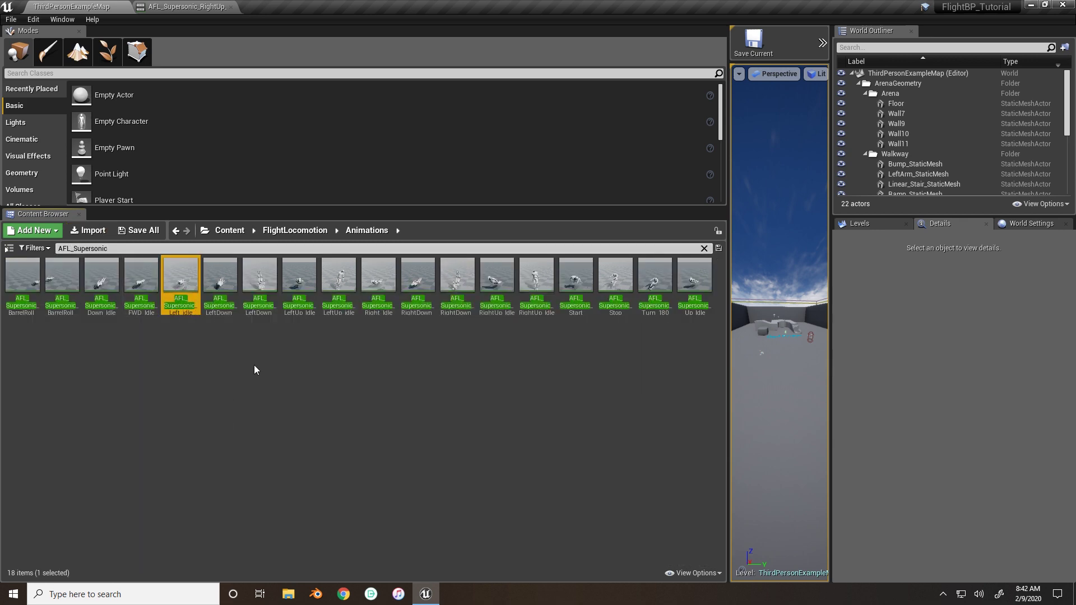
ctrl+click(379, 275)
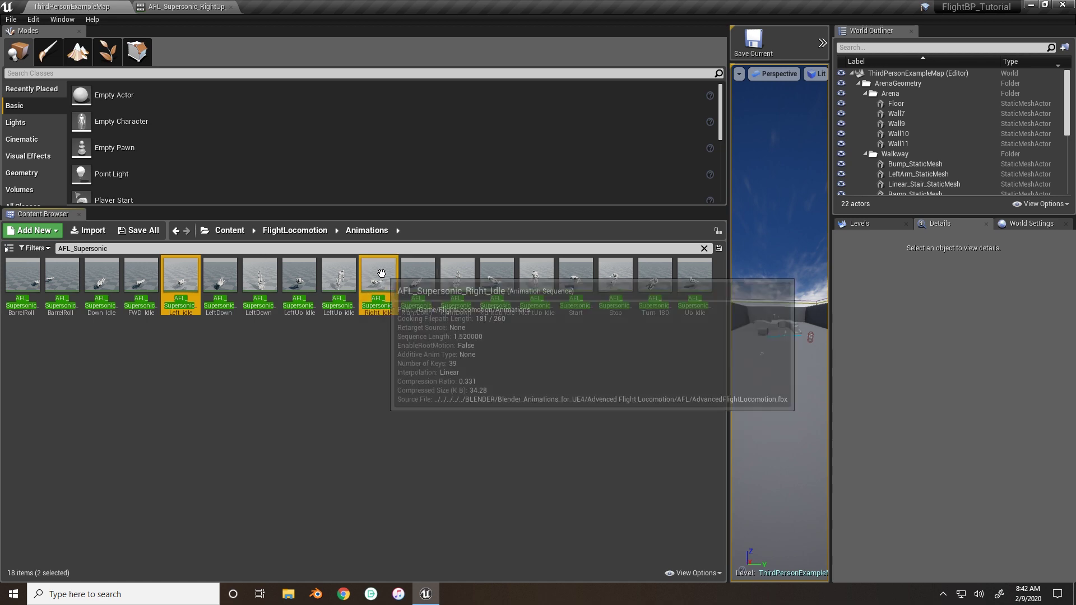
right_click(383, 280)
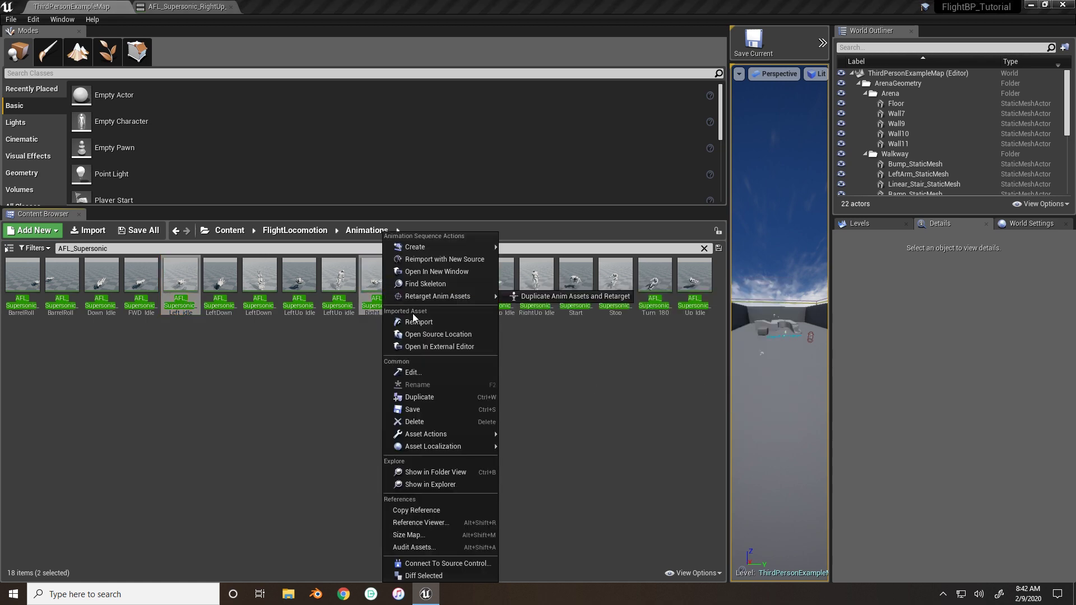
click(420, 396)
drag(339, 454, 26, 284)
click(51, 307)
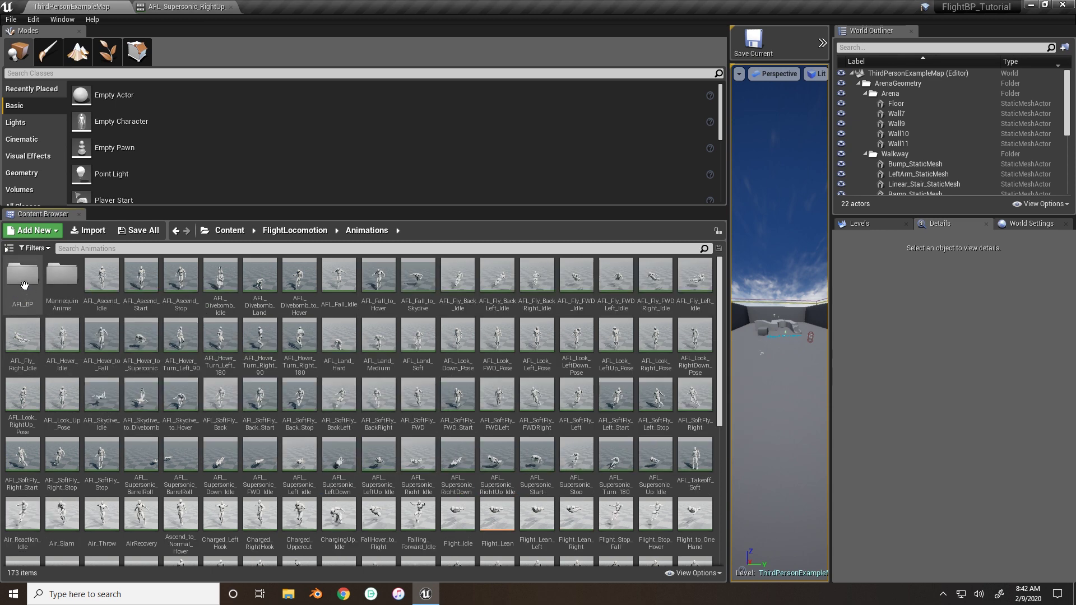
- Open the AFL_BP folder and rename the Left idle copy as AFL_Supersonic_LeftExtreme_idle
double_click(23, 275)
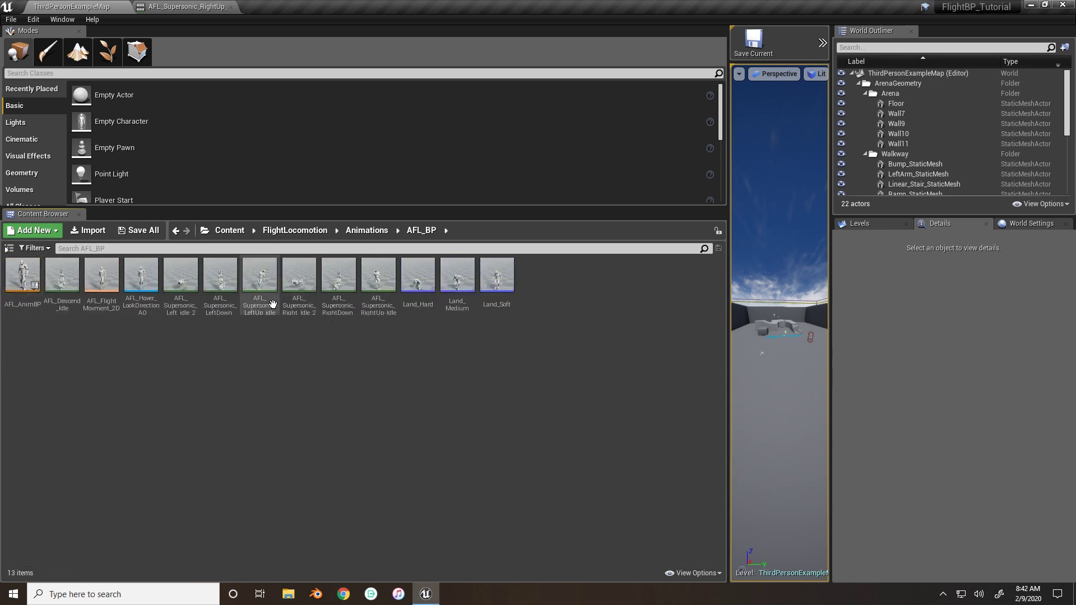
click(181, 305)
key(F2)
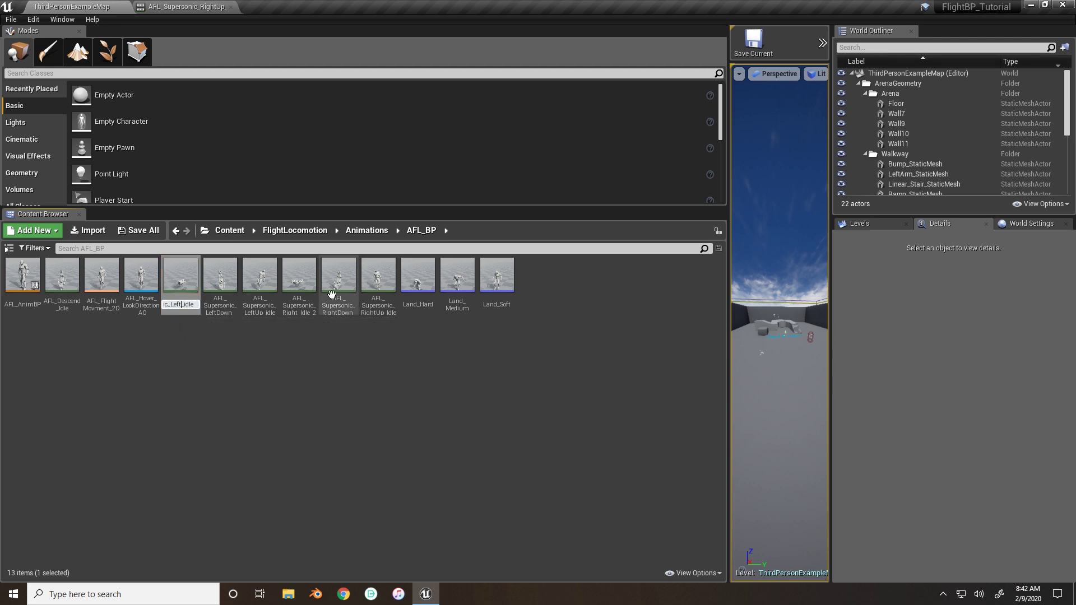
key(Return)
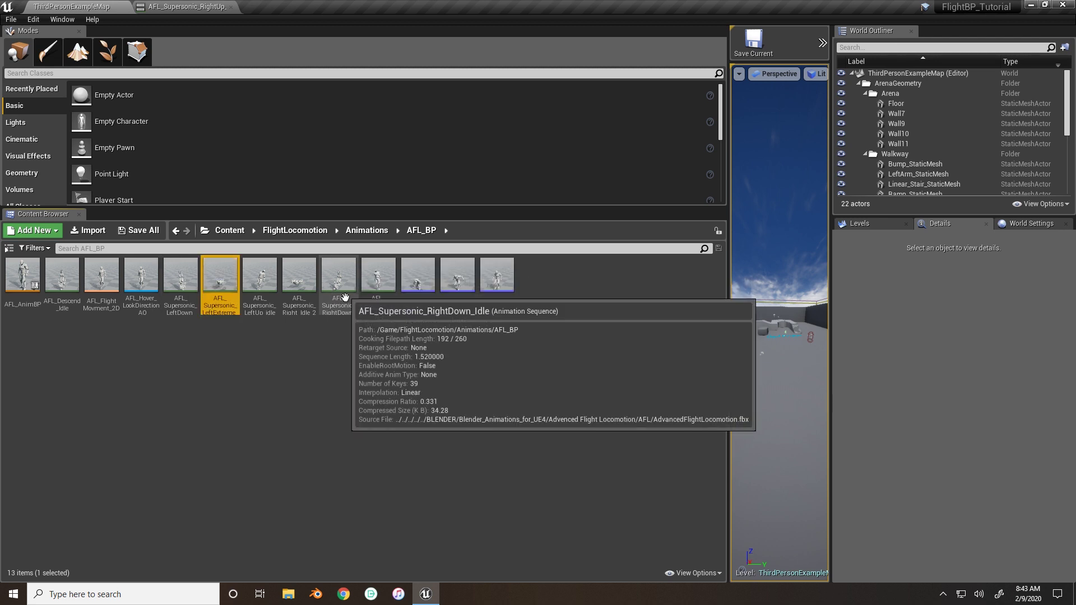
- Rename the Right idle copy as AFL_Supersonic_RightExtreme_Idle
click(299, 281)
key(F2)
key(End)
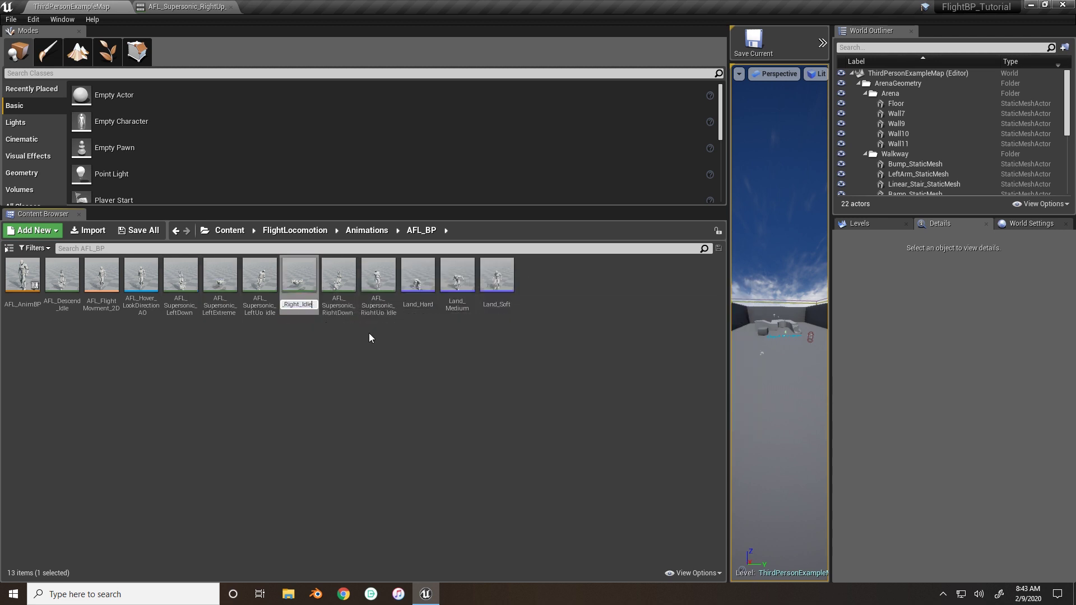
key(BackSpace)
key(BackSpace)
key(Delete)
key(Delete)
key(Delete)
key(Delete)
key(Delete)
text(Extreme)
key(Return)
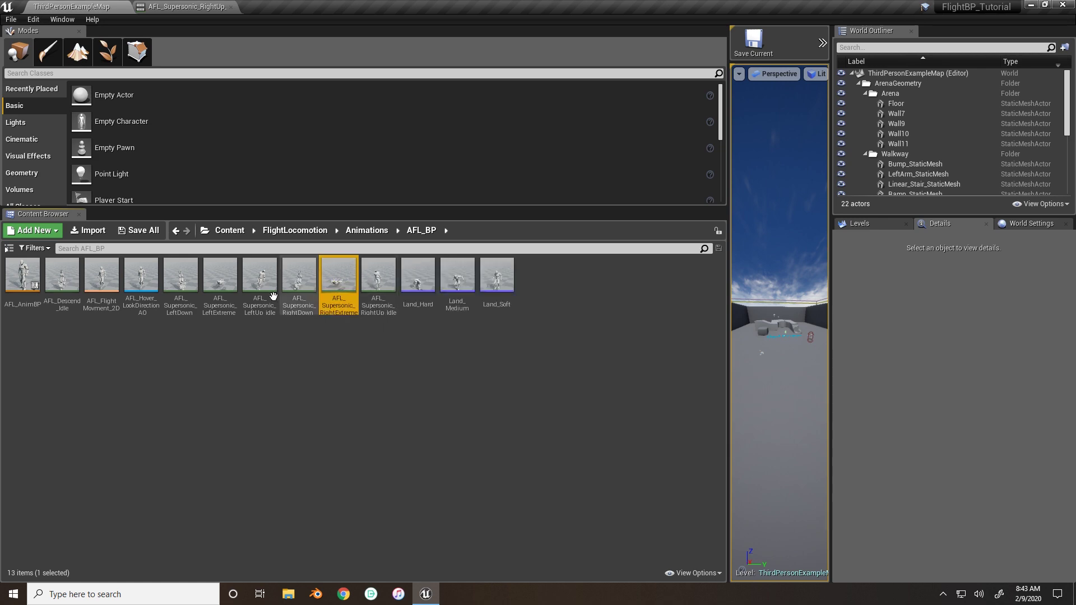
- Open AFL_Supersonic_LeftExtreme_idle and rotate its root bone to about X 62.7°, Y -67.7°, Z 25.5°
double_click(218, 273)
key(d)
right_drag(485, 225, 315, 228)
key(a)
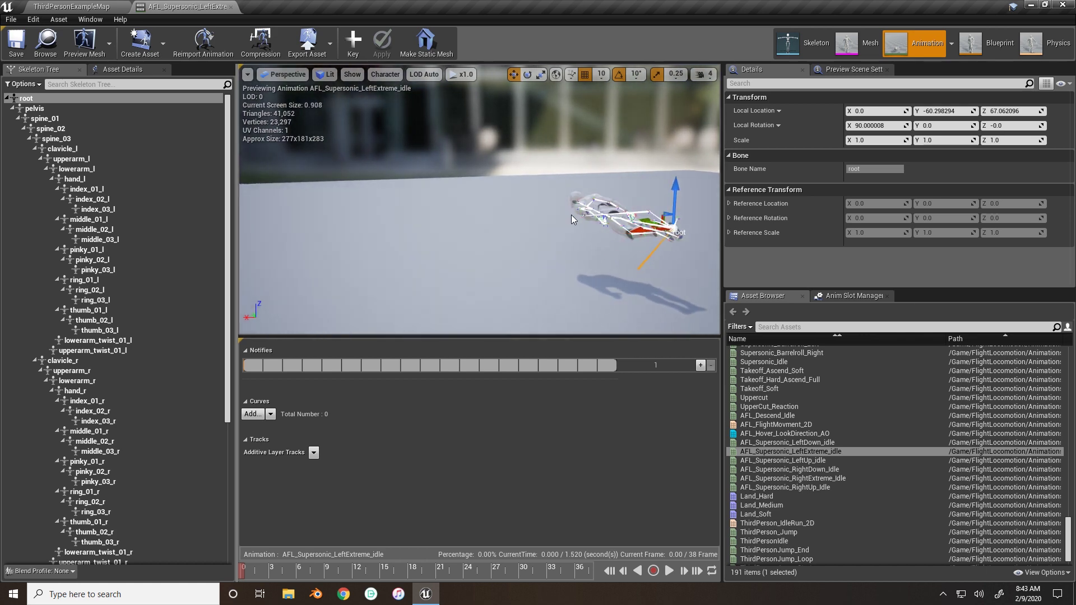
key(d)
right_drag(530, 190, 543, 199)
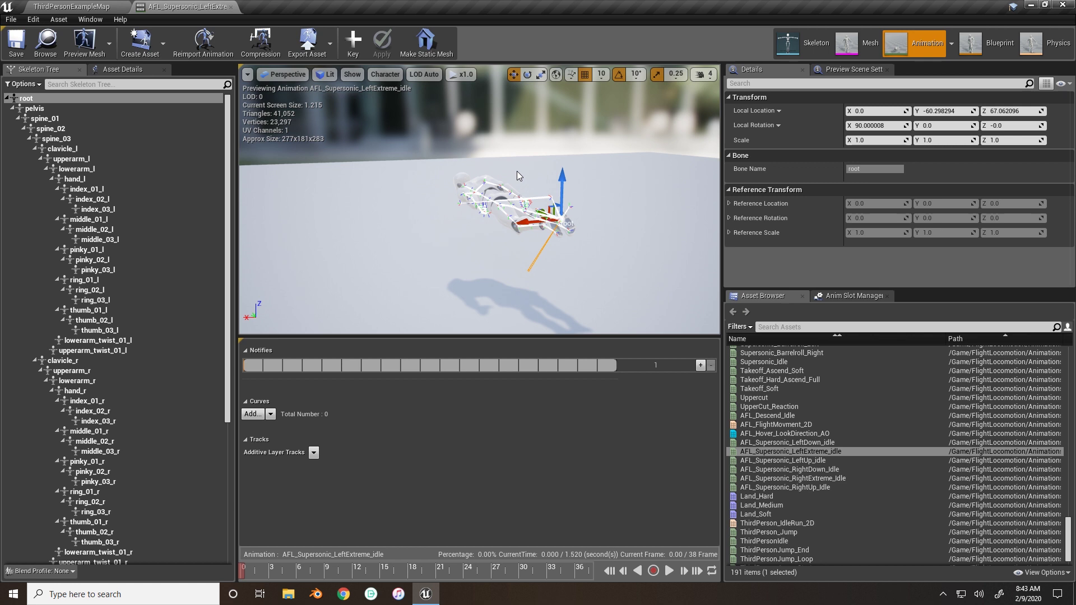
key(e)
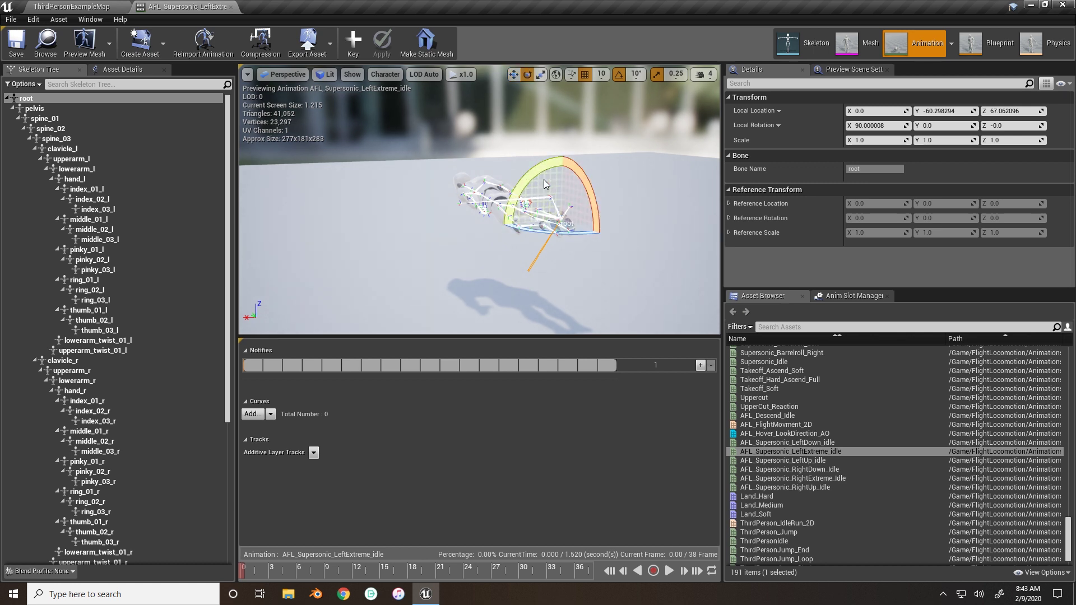
drag(543, 179, 526, 263)
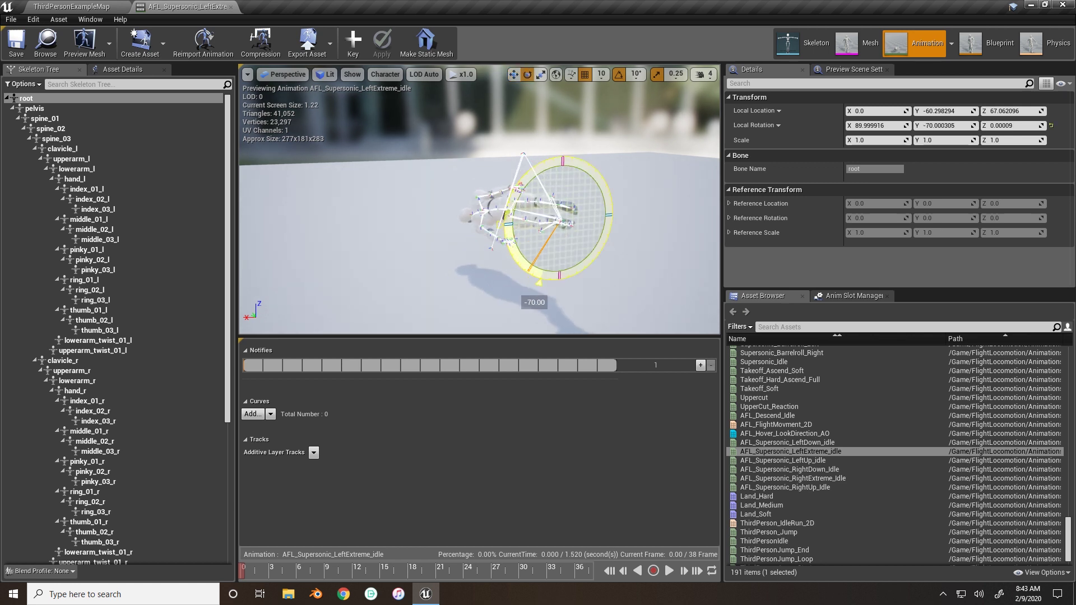
drag(578, 173, 513, 264)
- Move the LeftExtreme root bone to about X 32.9, Z 16.2, key the transform, save the animation and return to the AFL_BP folder
key(w)
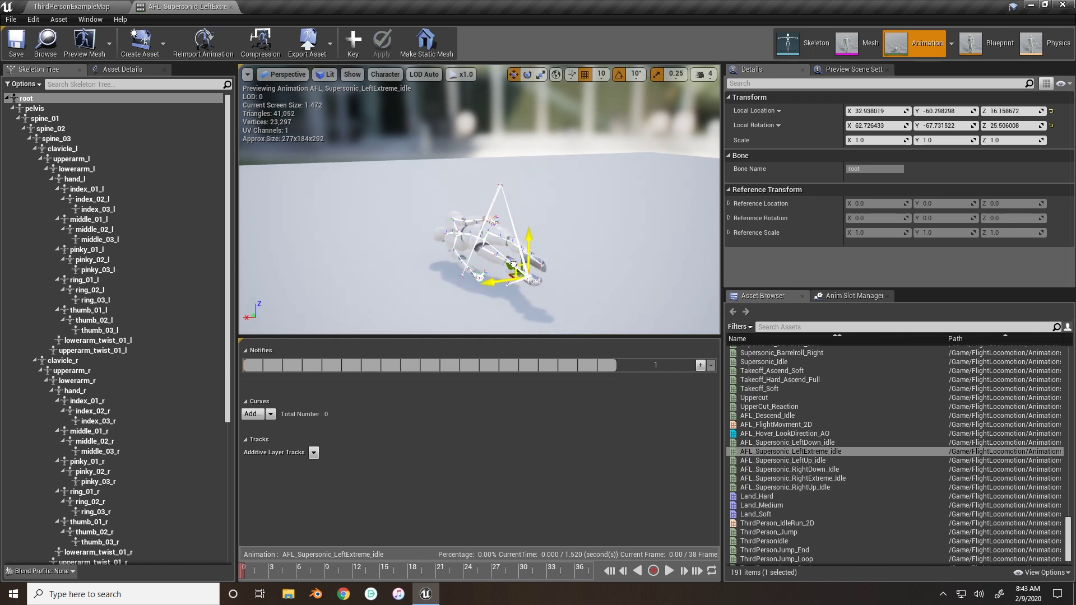
right_drag(514, 265, 336, 251)
right_drag(479, 199, 313, 197)
mouse_move(493, 259)
mouse_down()
mouse_move(482, 253)
mouse_move(493, 259)
mouse_up()
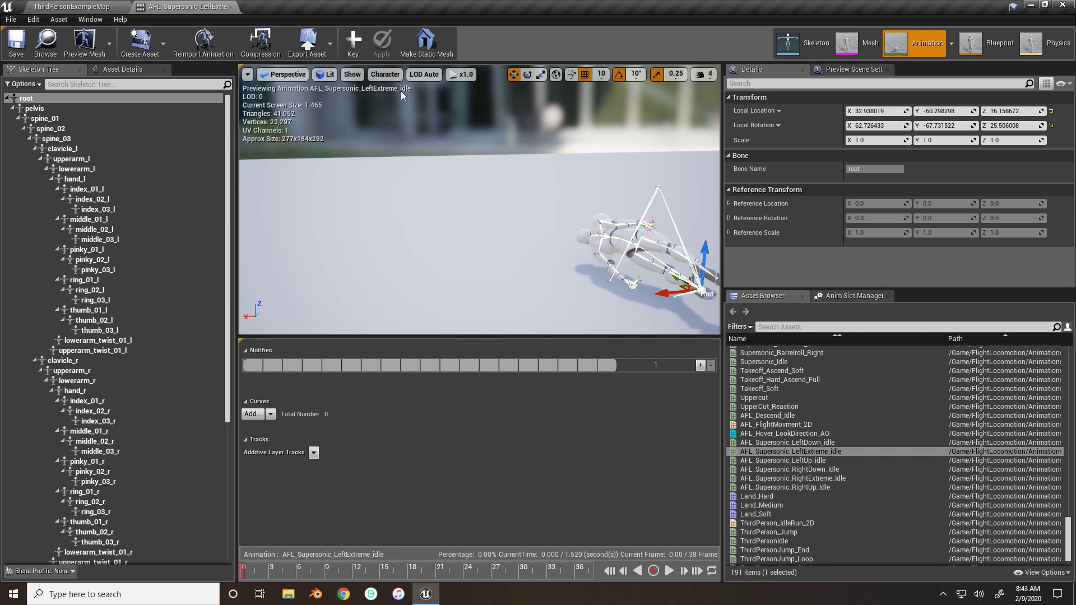
click(349, 52)
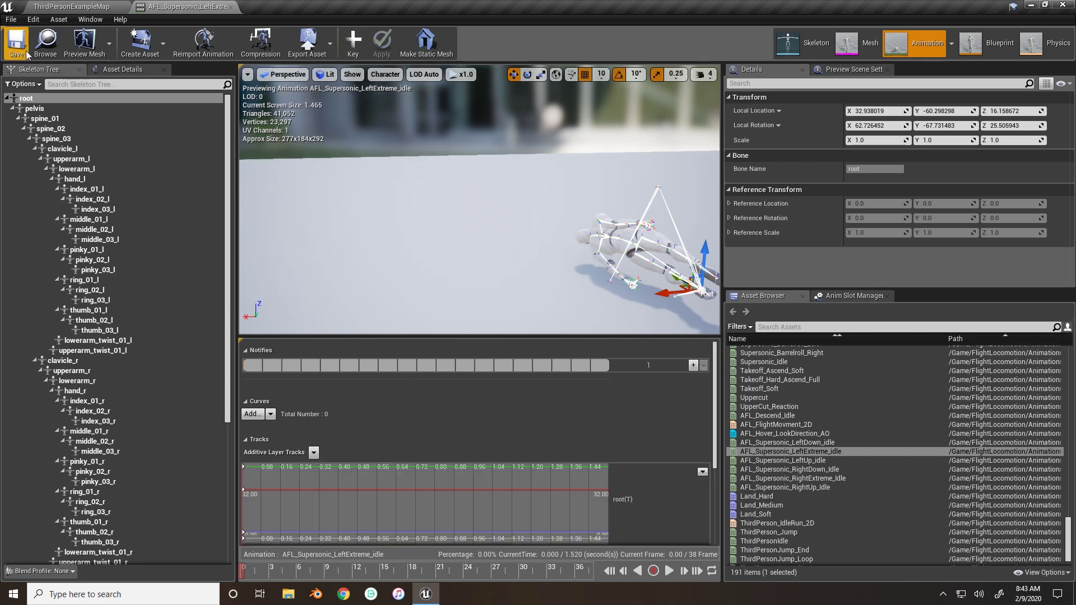
click(84, 7)
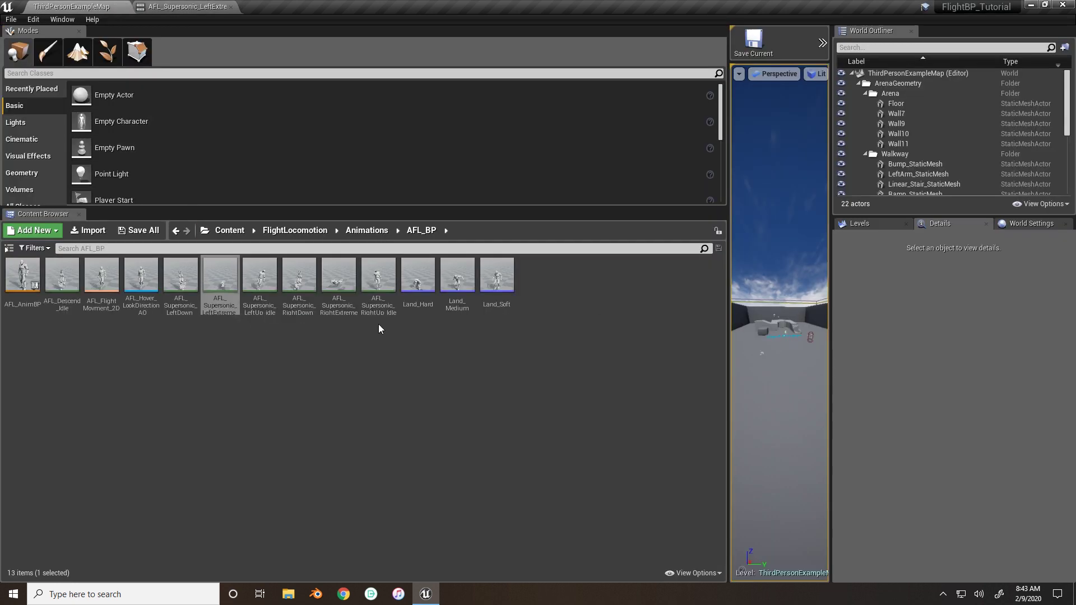
- Open AFL_Supersonic_RightExtreme_Idle and AFL_Supersonic_LeftExtreme_idle in turn and compare their root bone poses
double_click(337, 276)
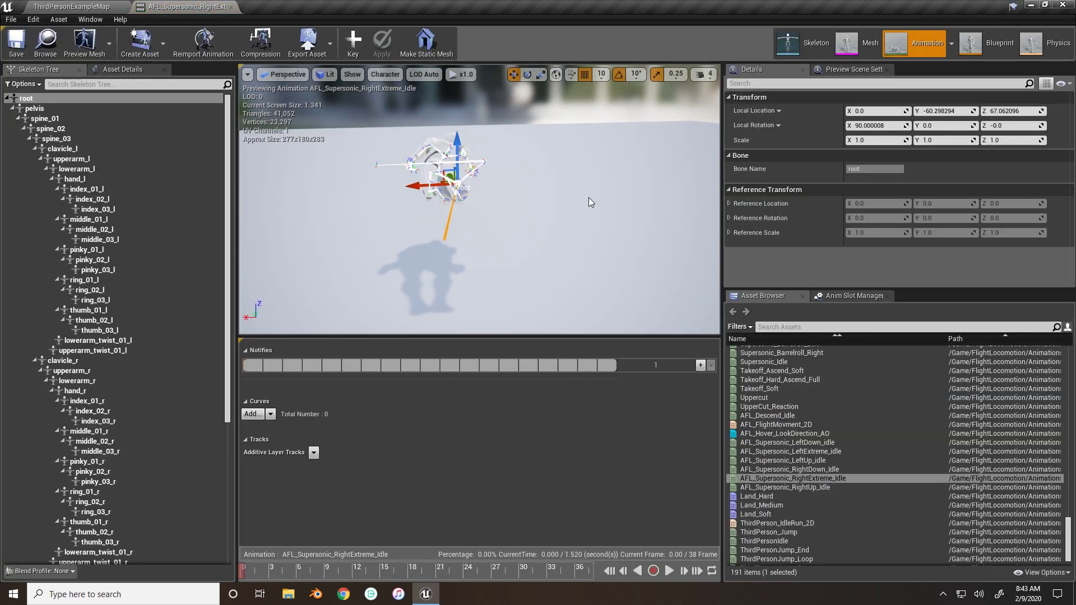
click(79, 7)
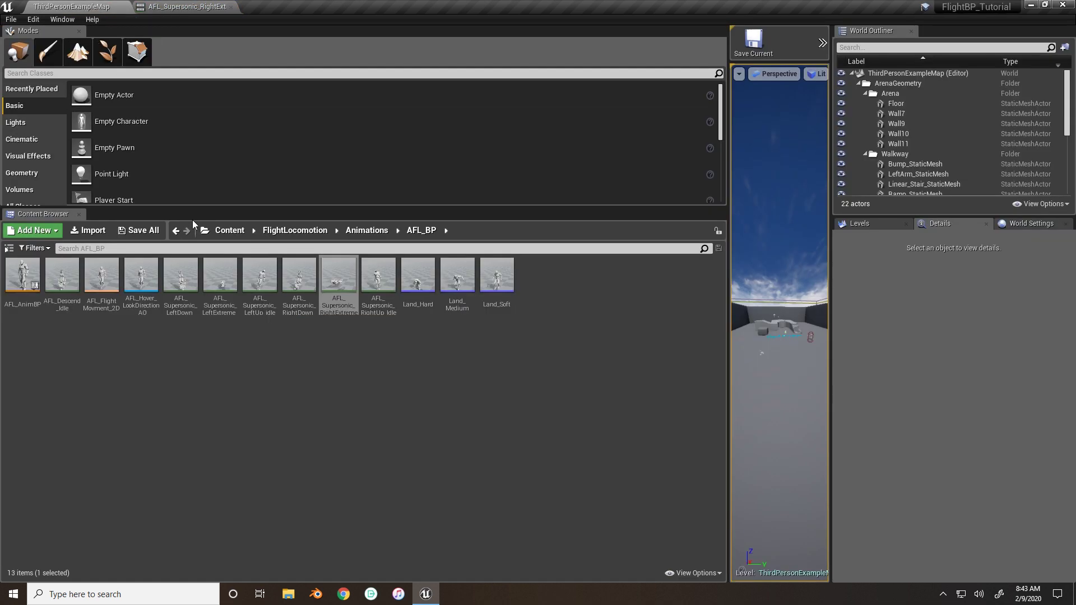
double_click(218, 276)
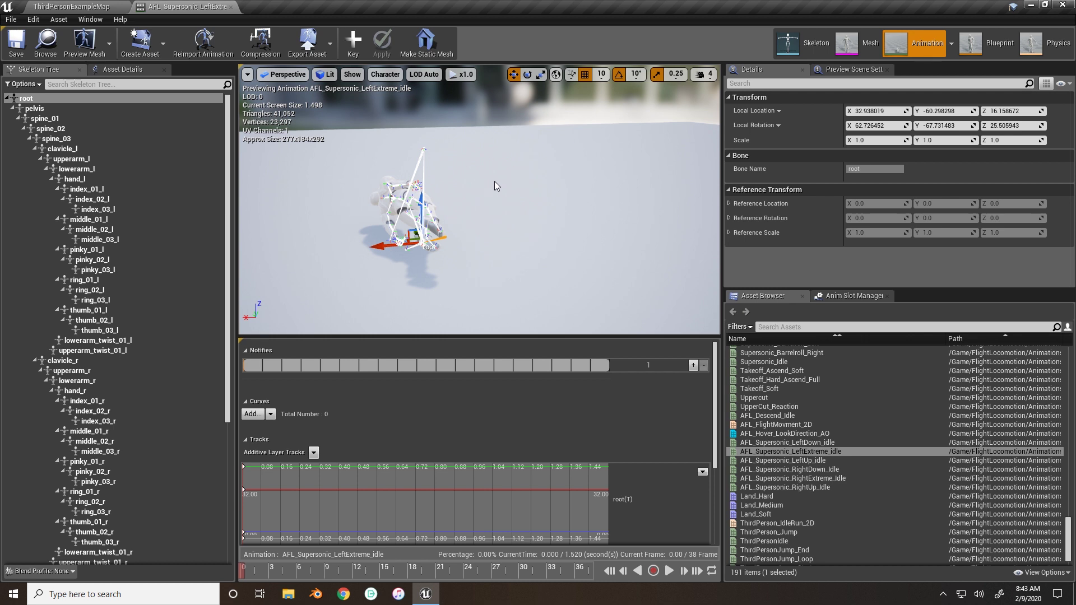
right_drag(465, 204, 467, 220)
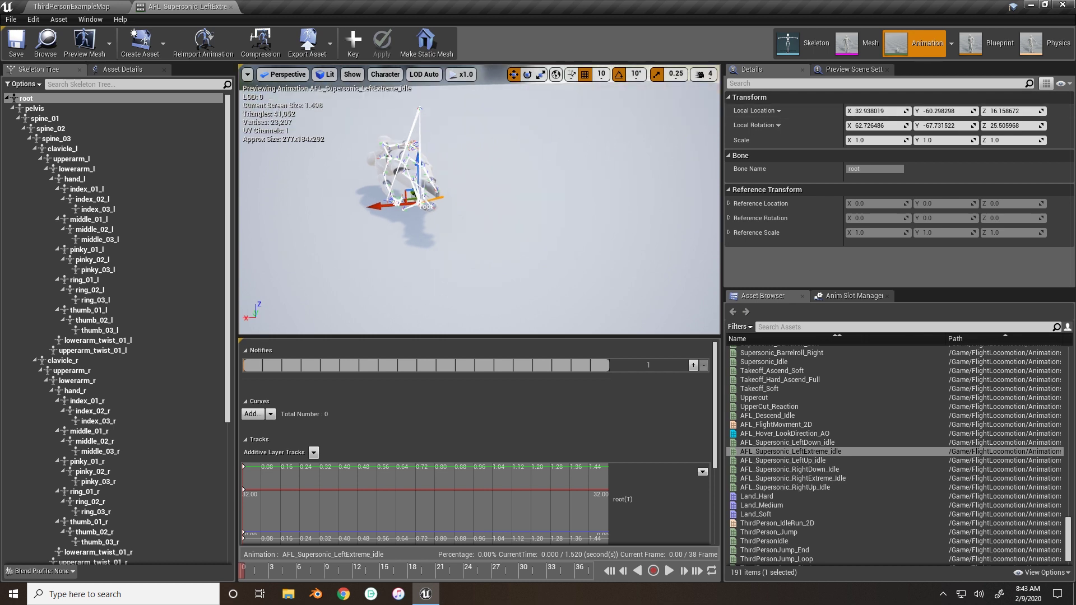
- Try another rotation of the LeftExtreme root bone, undo it and return to the AFL_BP folder
key(e)
mouse_move(374, 150)
mouse_down()
mouse_move(388, 164)
mouse_move(378, 169)
mouse_up()
key(ctrl+z)
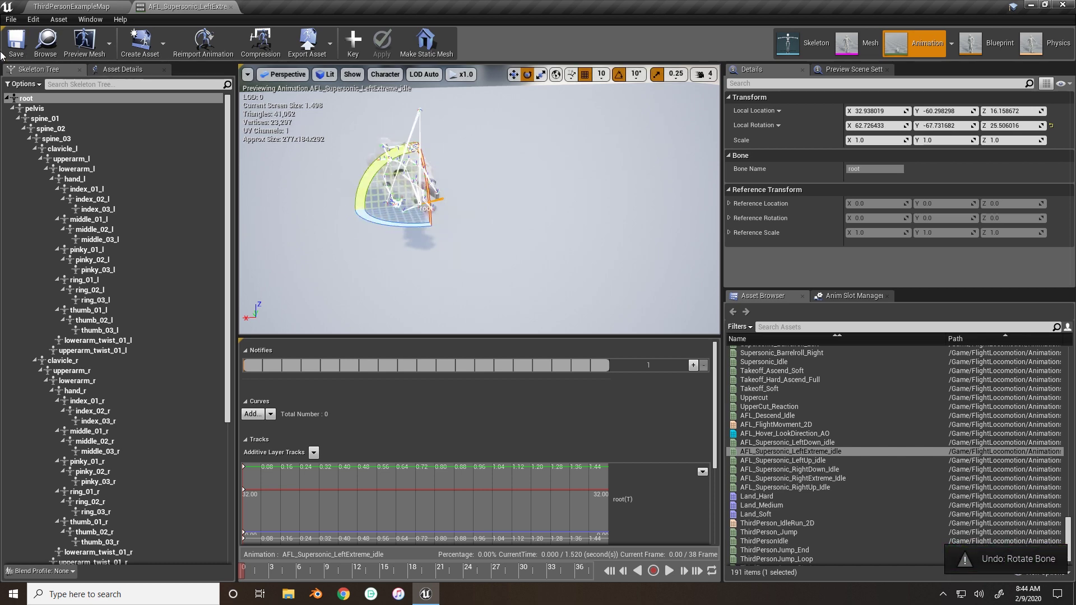
click(109, 7)
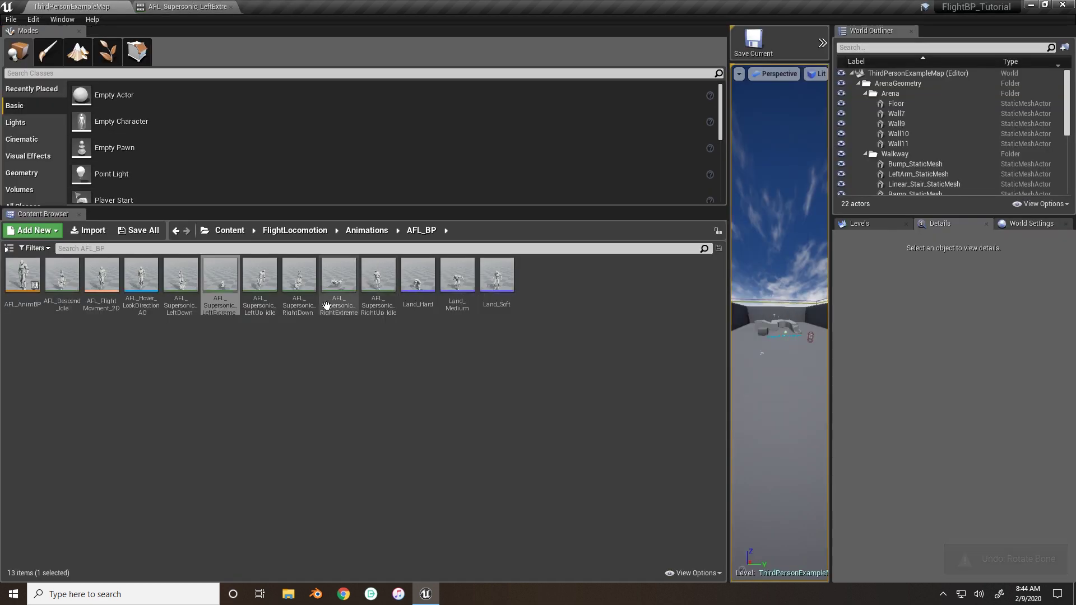
- Open AFL_Supersonic_RightExtreme_Idle and move its root bone to about Y -12.1, Z 10.3
double_click(336, 280)
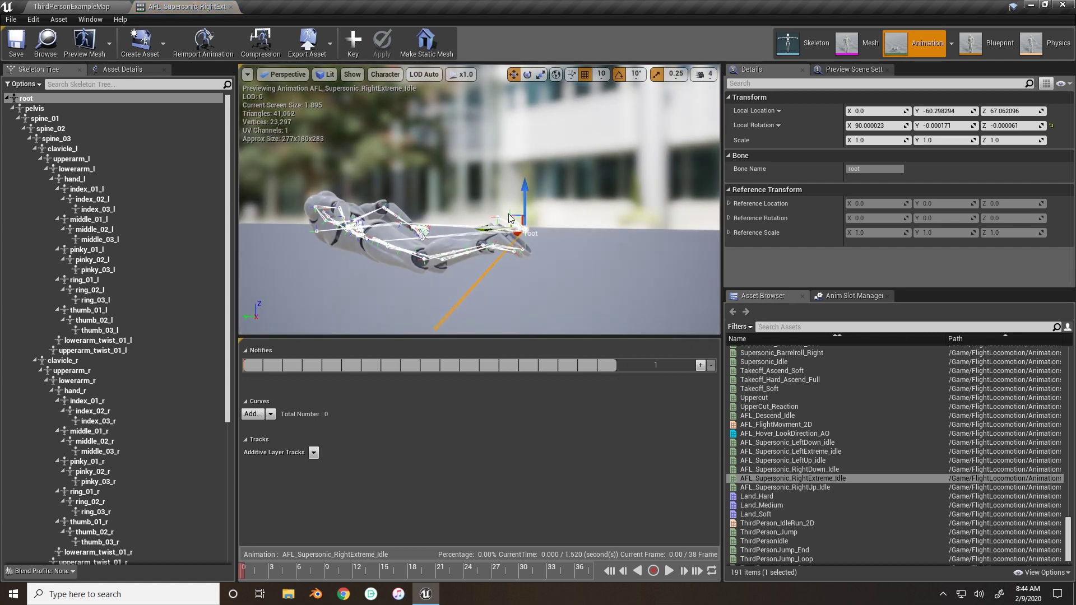
click(510, 217)
click(38, 103)
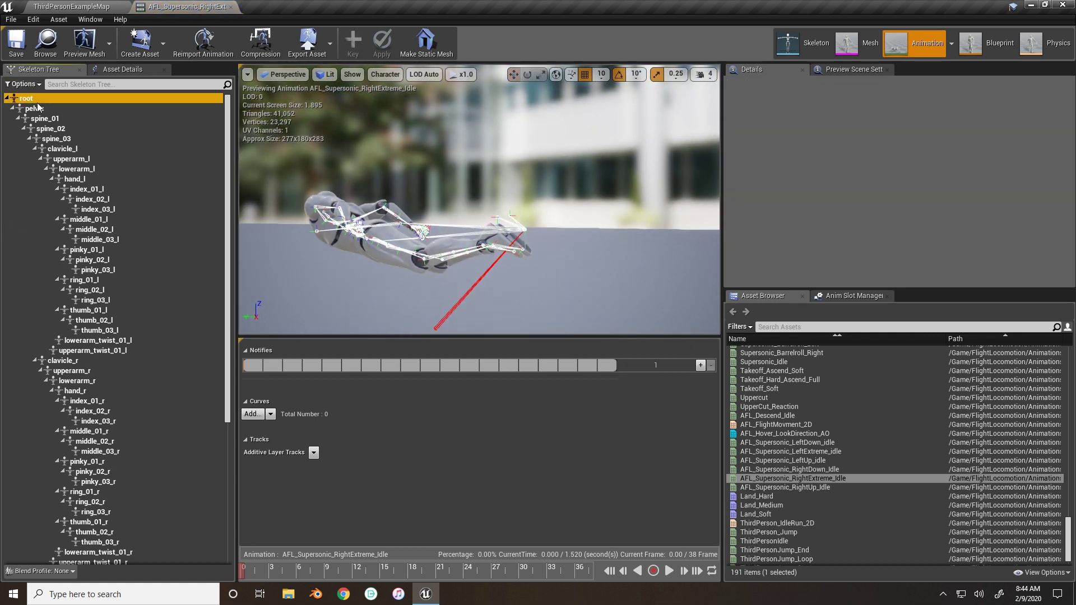
key(s)
right_drag(510, 217, 513, 239)
key(a)
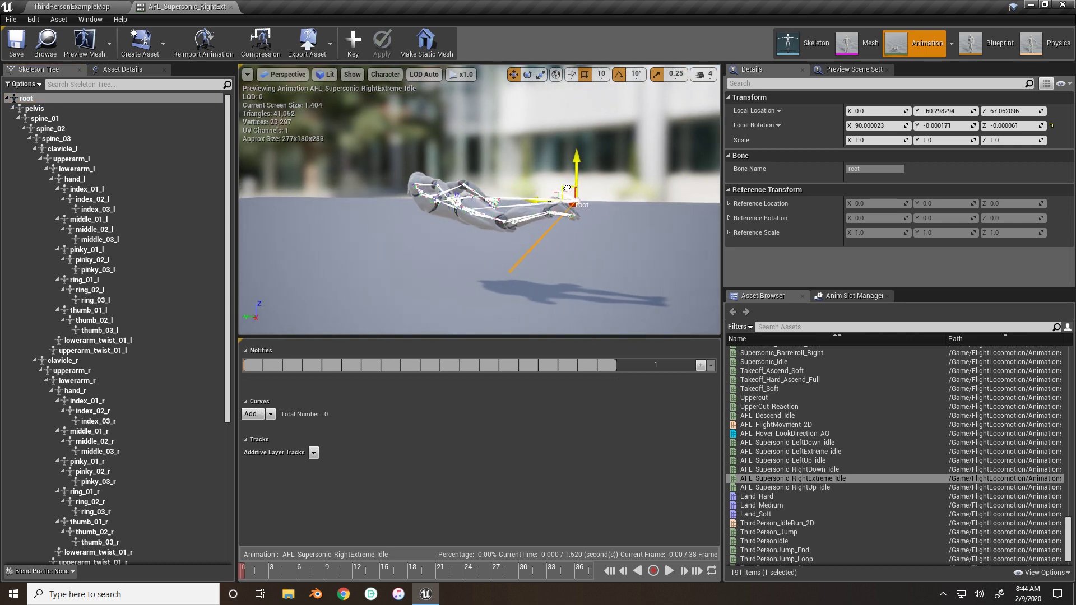
drag(567, 188, 513, 249)
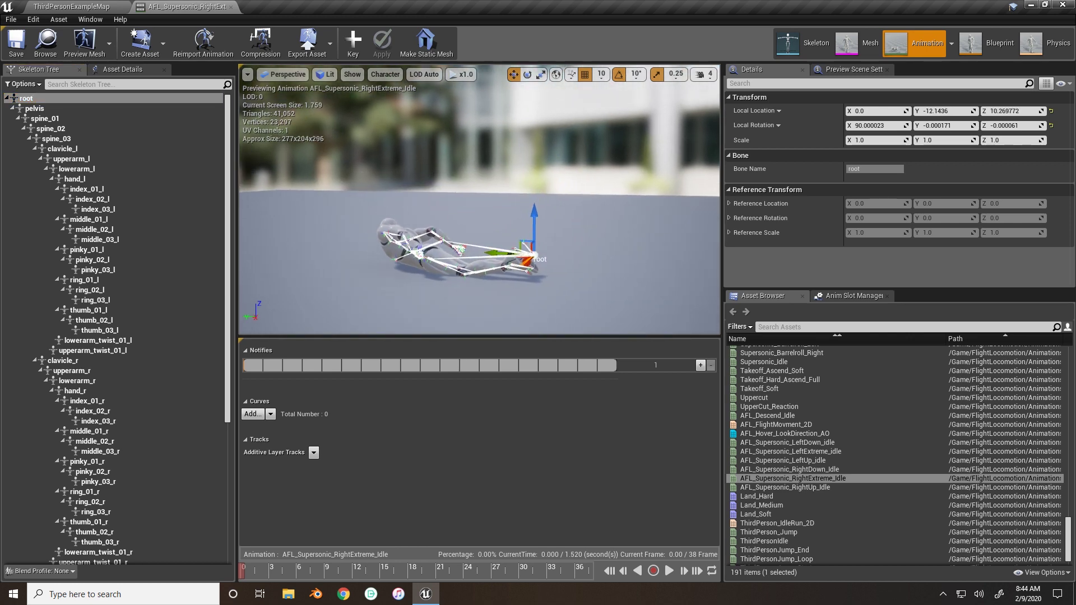
- Try rotating the spine_01 bone of the RightExtreme pose and undo the rotation
key(w)
right_drag(512, 249, 482, 230)
key(s)
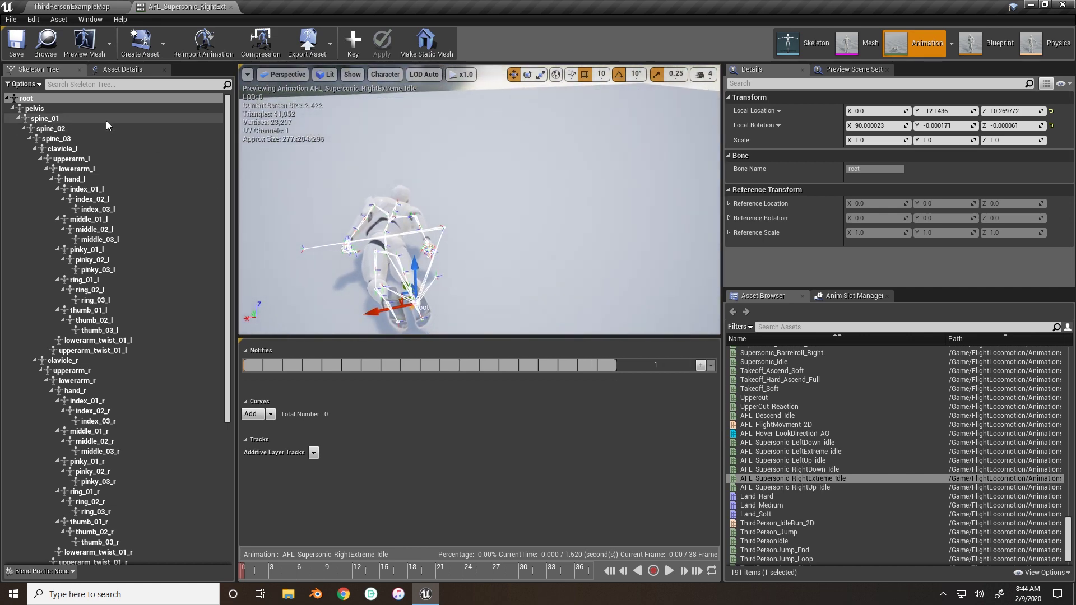
click(106, 118)
key(e)
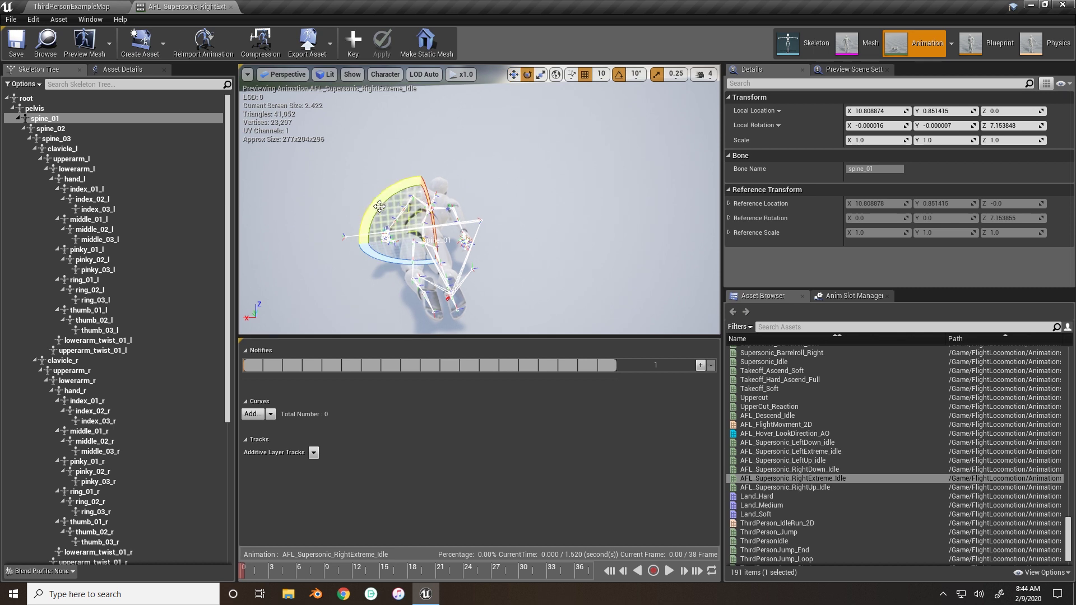
drag(359, 227, 357, 247)
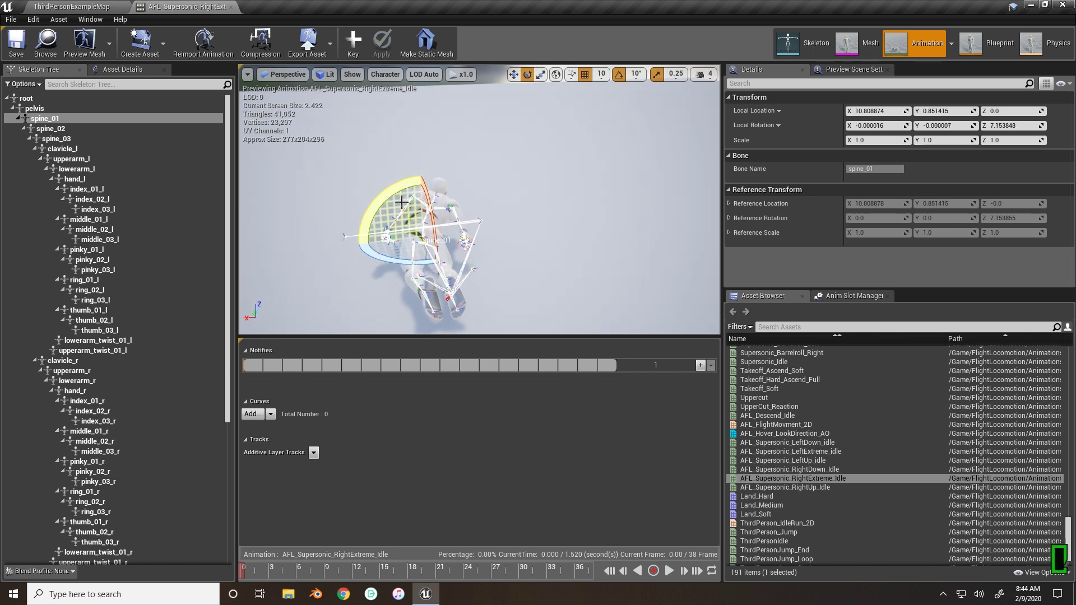
key(ctrl+z)
- Rotate the RightExtreme root bone to about X 70.6°, Y 58.5°, Z -16.7°
click(66, 98)
drag(405, 280, 404, 236)
right_drag(541, 222, 622, 196)
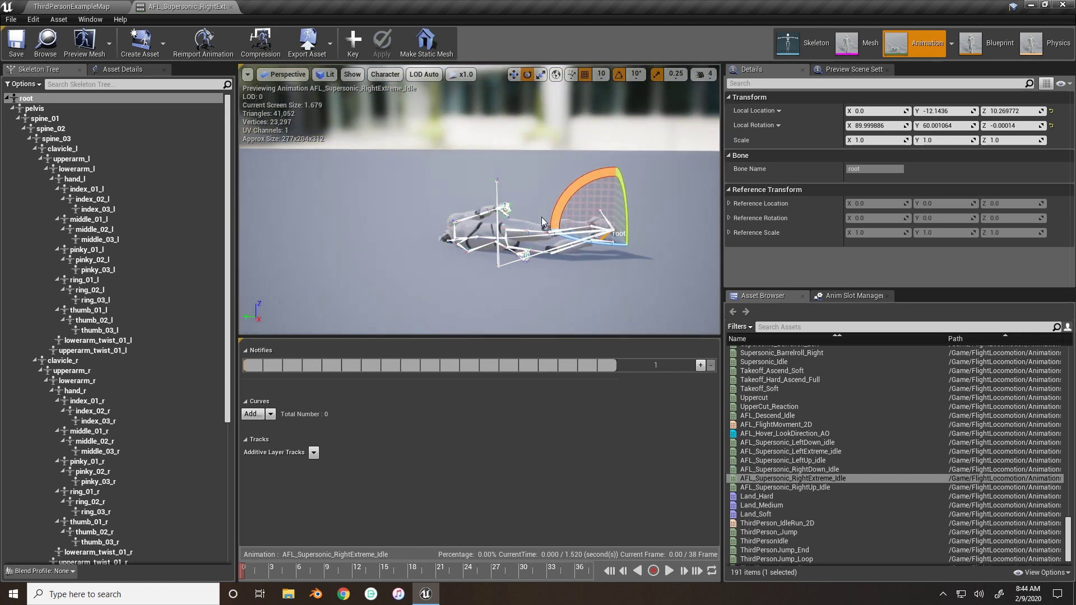
drag(548, 220, 586, 194)
right_drag(585, 193, 440, 199)
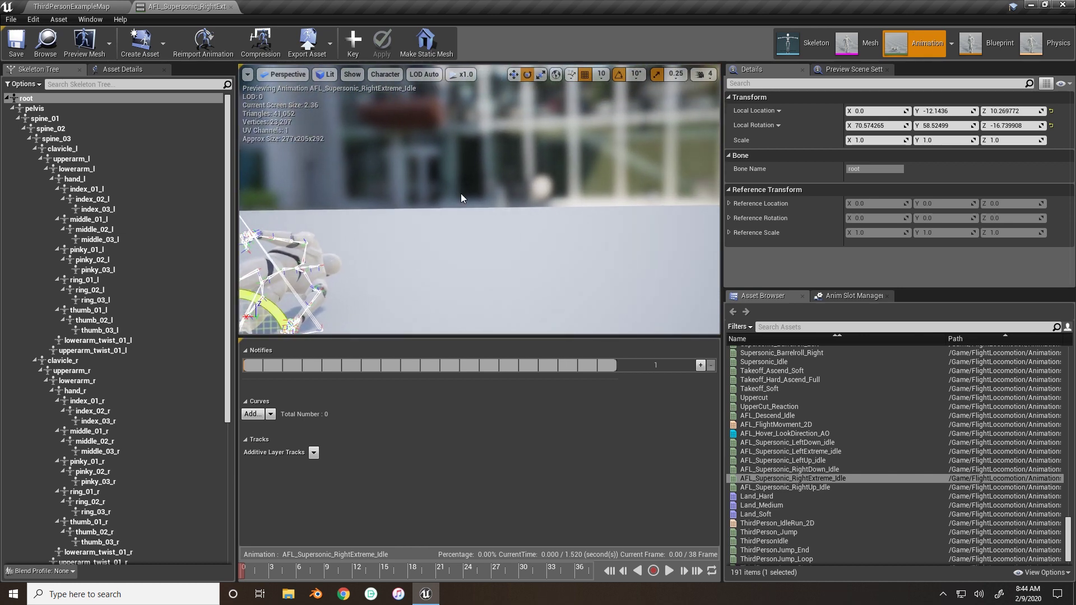
key(f)
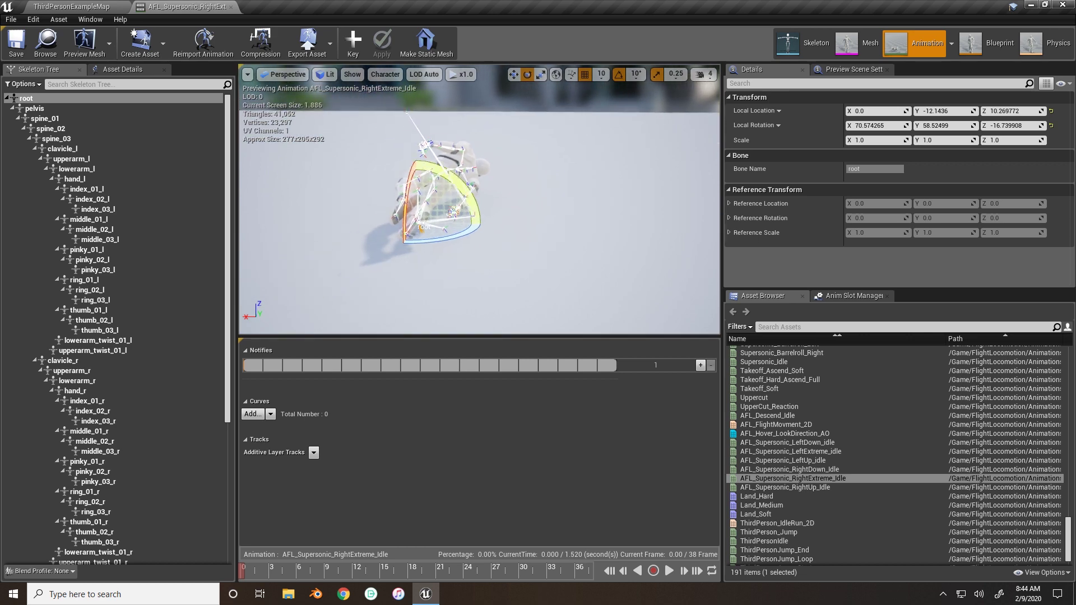
- Key the RightExtreme root transform, save the animation and close its editor
click(353, 42)
click(16, 44)
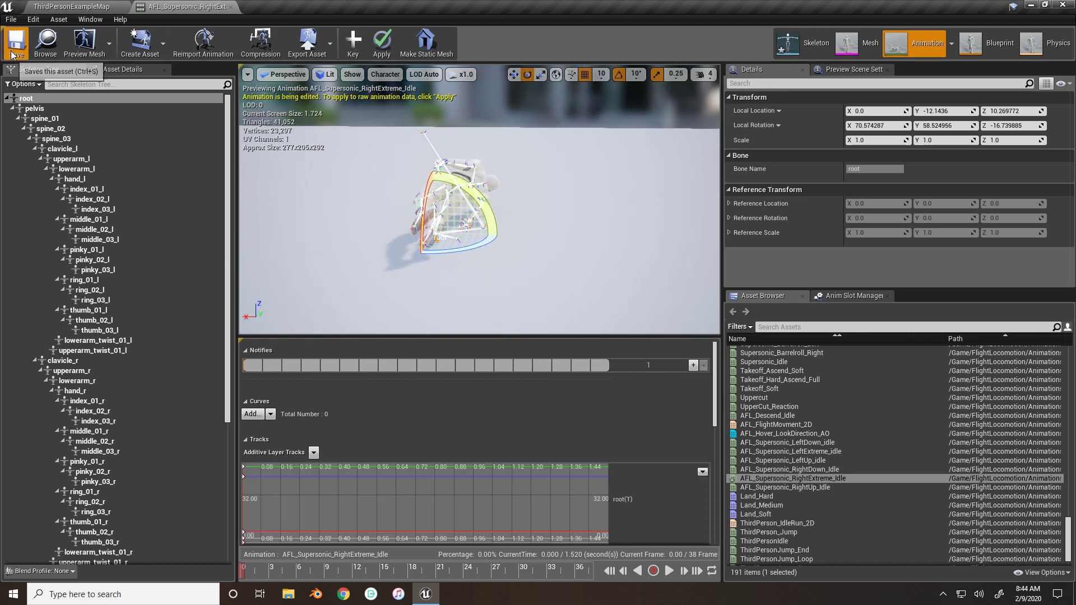
click(231, 7)
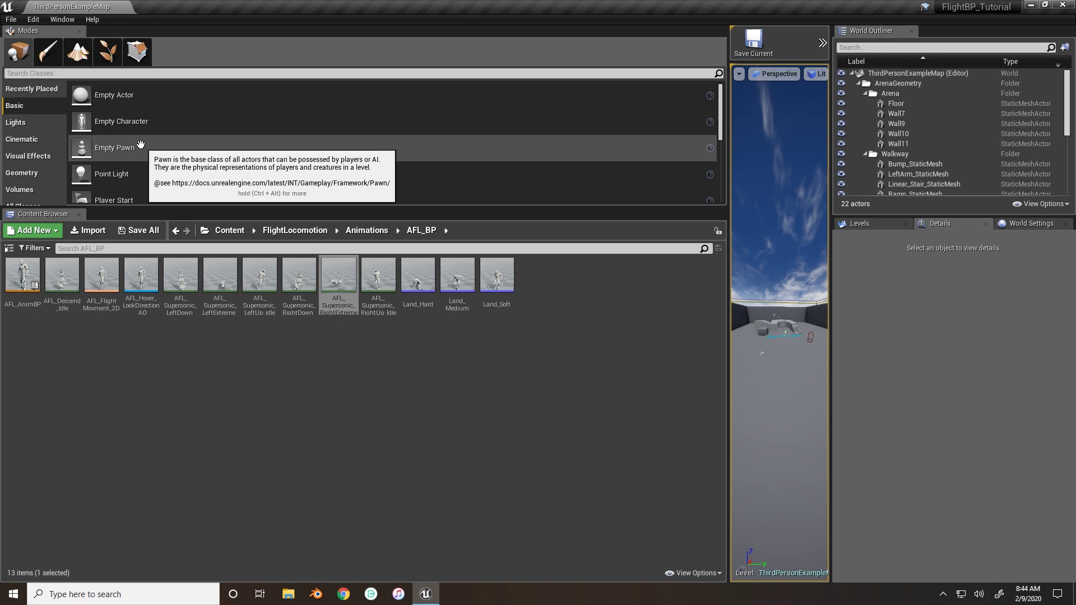
- Duplicate the LeftExtreme and RightExtreme idle animations together in the AFL_BP folder
ctrl+click(220, 275)
right_click(225, 277)
click(267, 396)
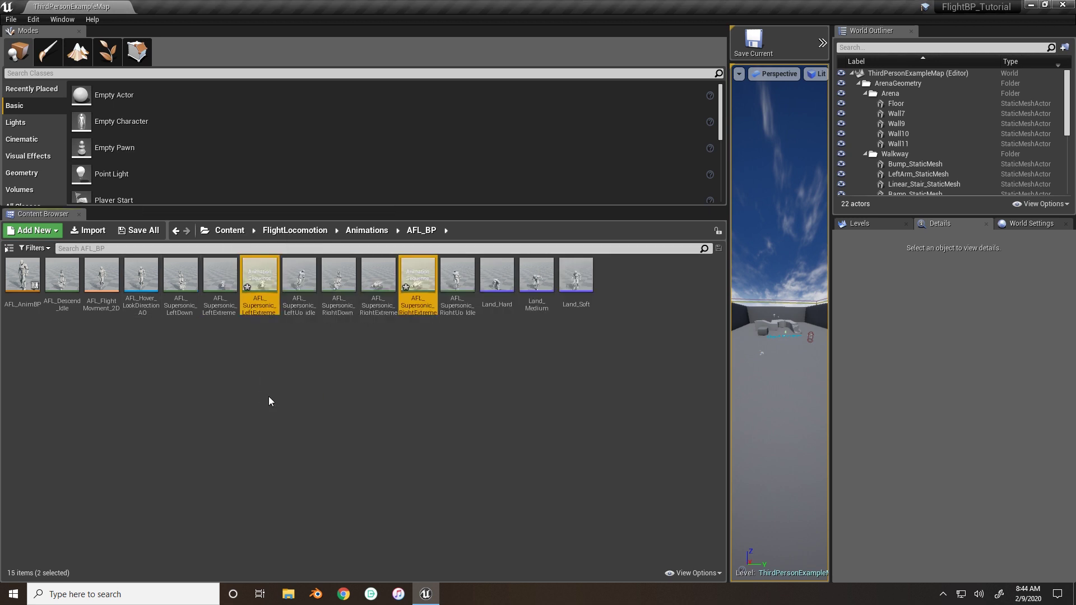
- Rename the LeftExtreme copy as AFL_Supersonic_LeftUpExtreme_idle
click(255, 311)
click(256, 314)
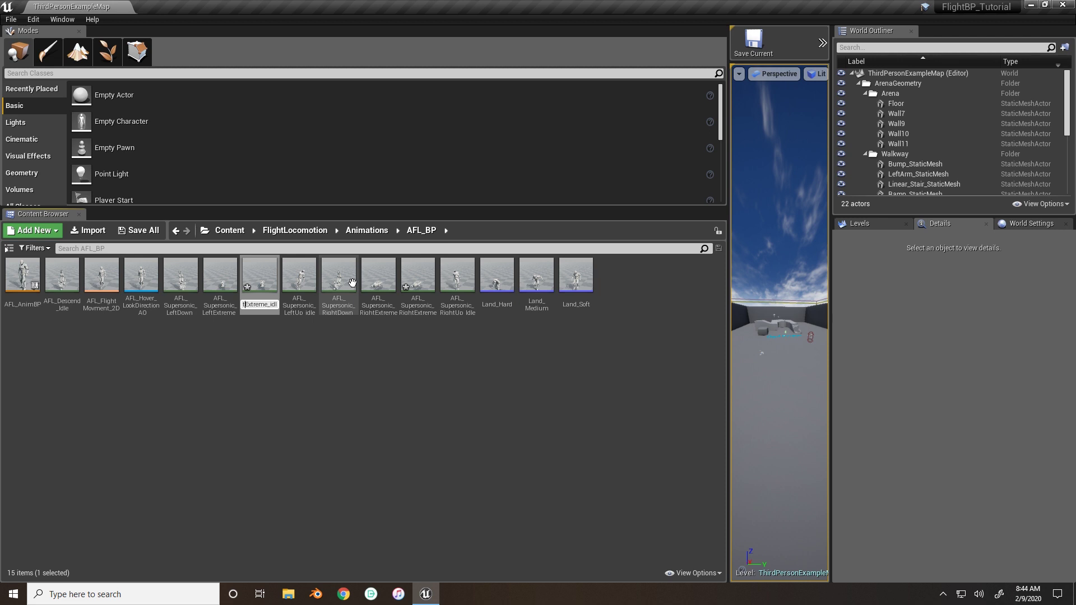
key(Return)
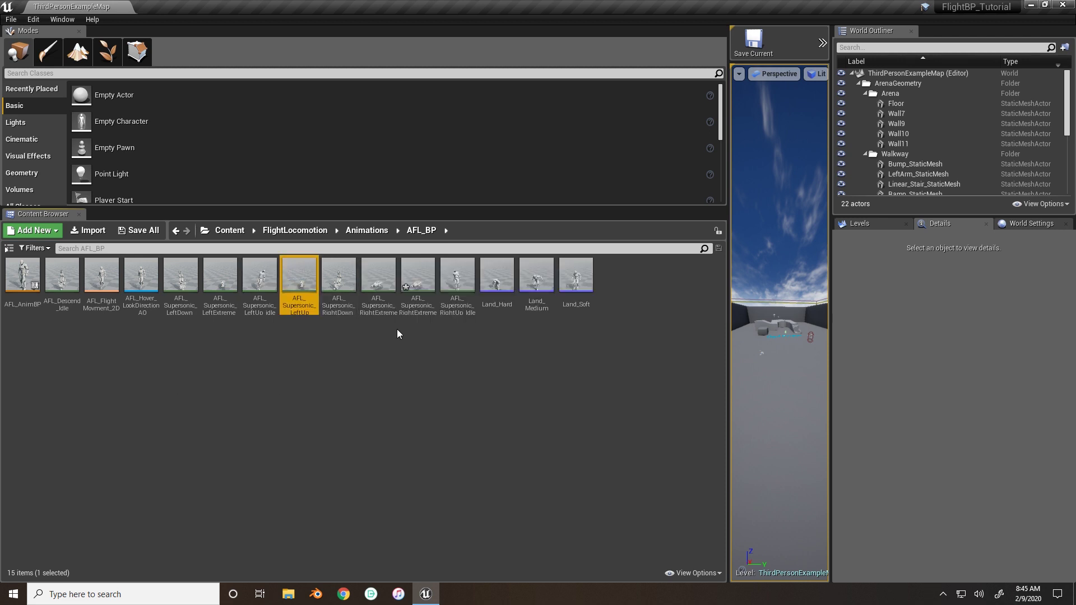
- Rename the RightExtreme copy as AFL_Supersonic_RightUpExtreme_Idle
click(419, 297)
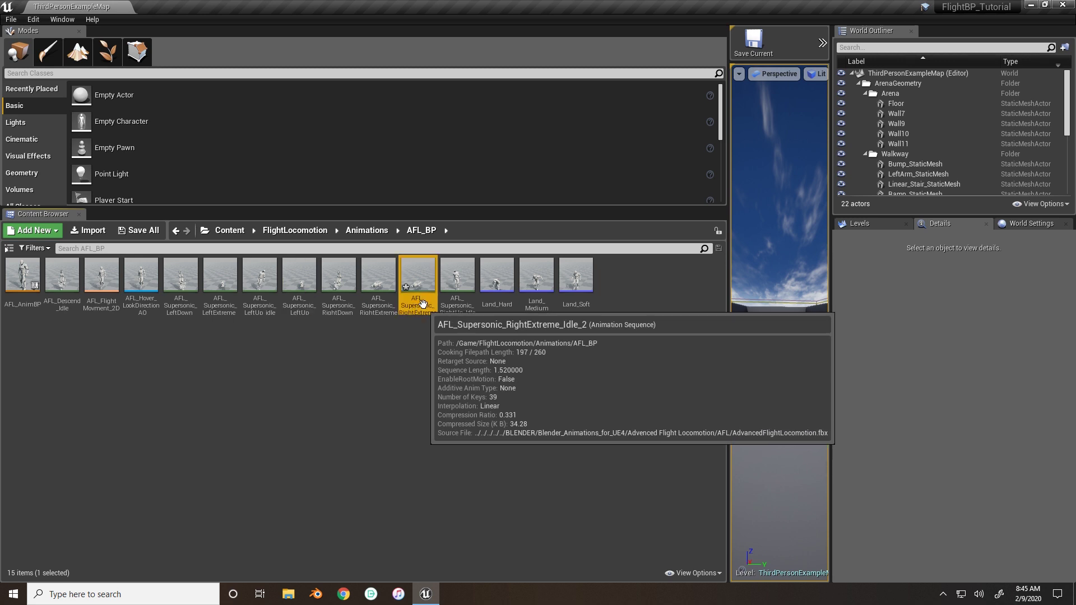
key(F2)
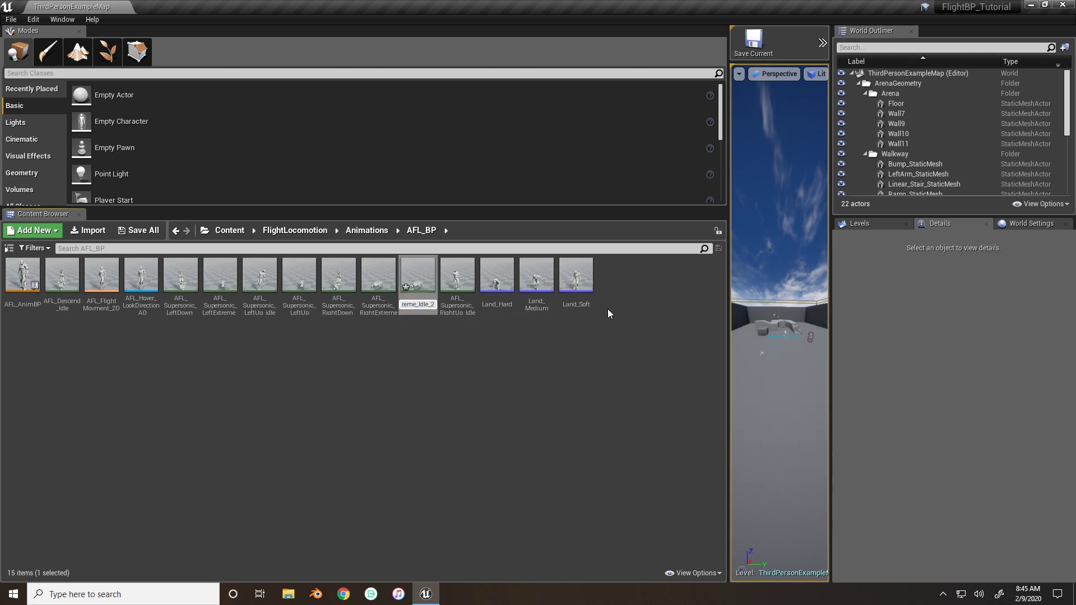
key(BackSpace)
key(BackSpace)
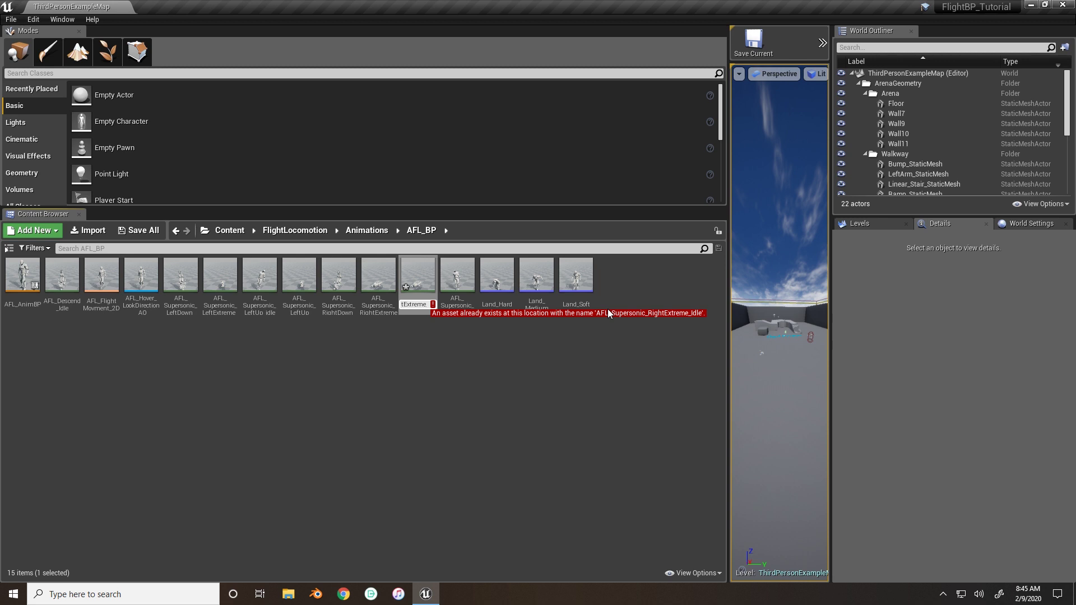
key(Delete)
key(Delete)
key(Delete)
key(Delete)
key(Delete)
key(Delete)
key(Delete)
text(Up)
key(Return)
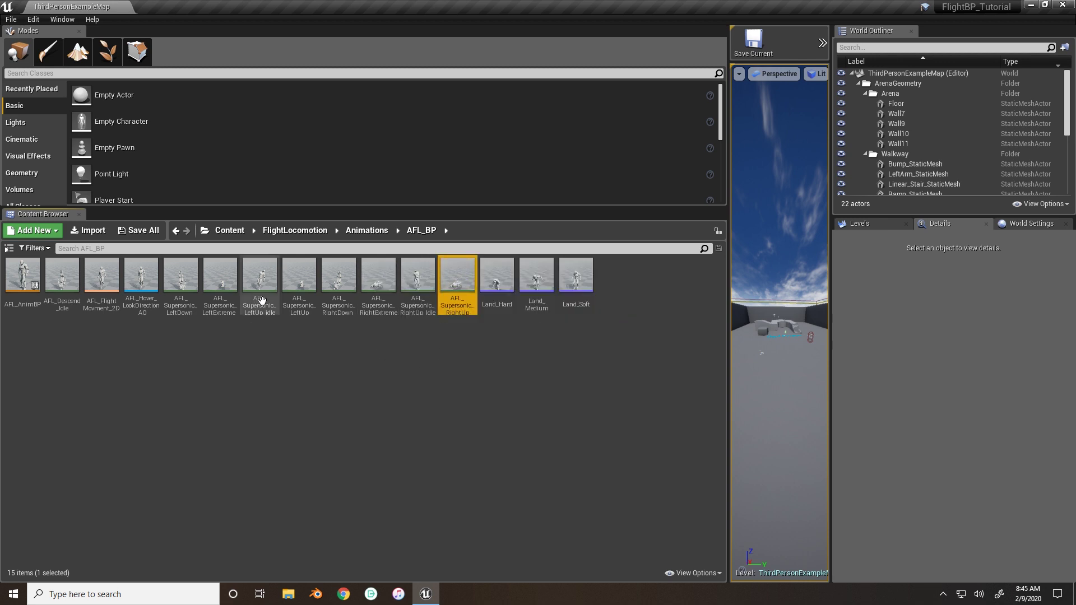
- Duplicate the LeftUpExtreme and RightUpExtreme idle animations together
click(299, 307)
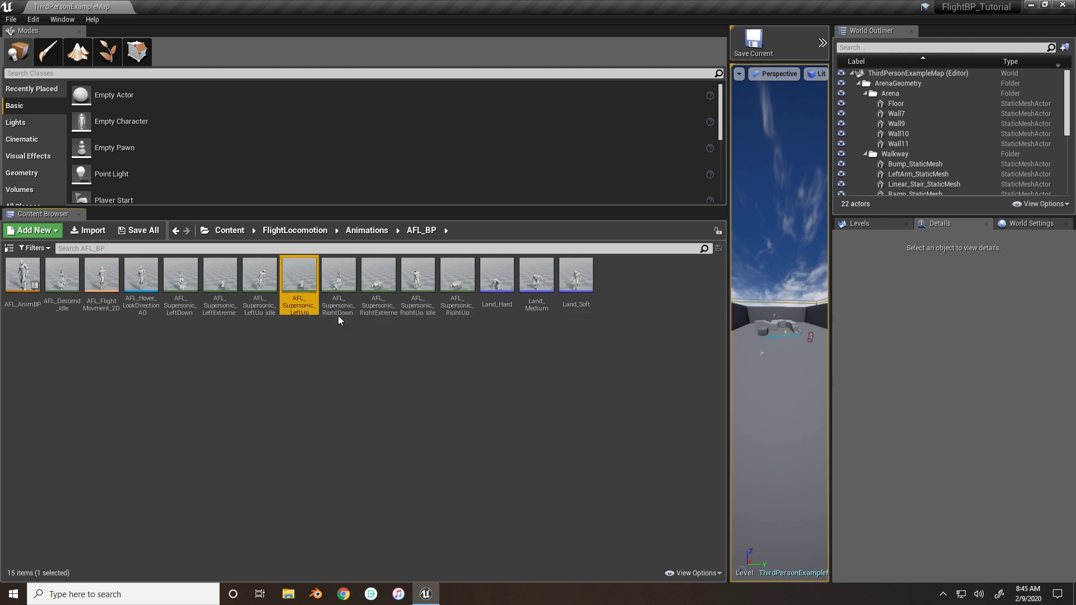
mouse_move(345, 287)
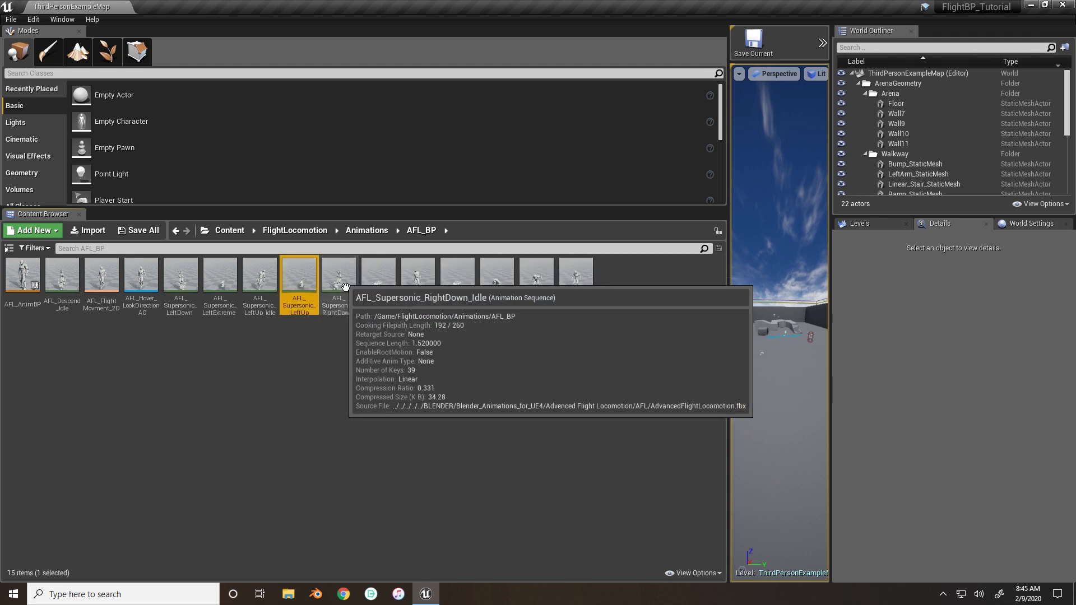
ctrl+click(457, 298)
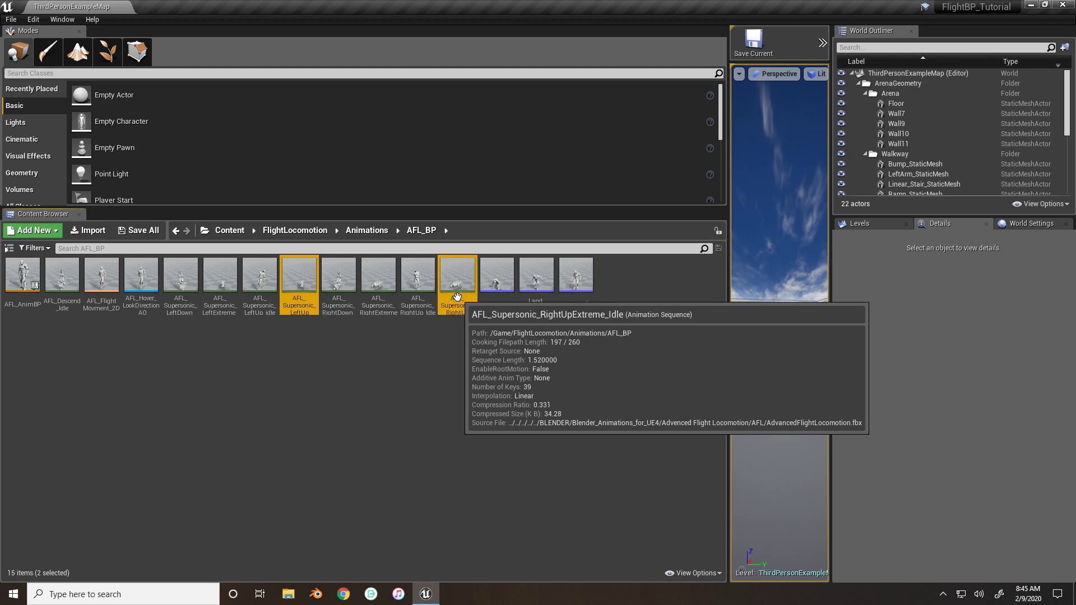
right_click(457, 297)
click(512, 398)
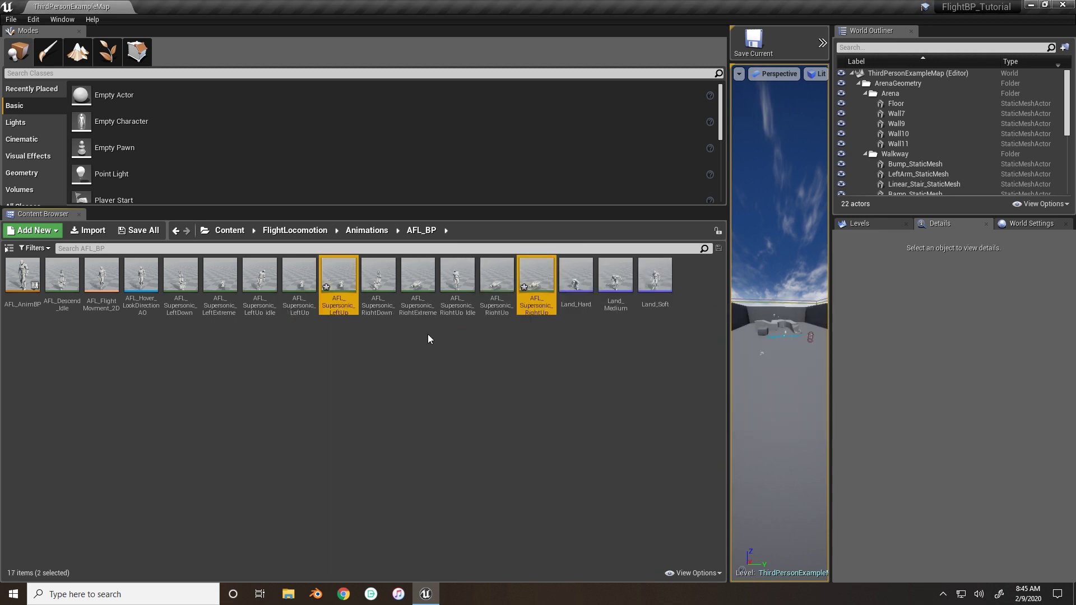
- Rename the LeftUpExtreme copy as AFL_Supersonic_LeftDownExtreme_idle
click(336, 302)
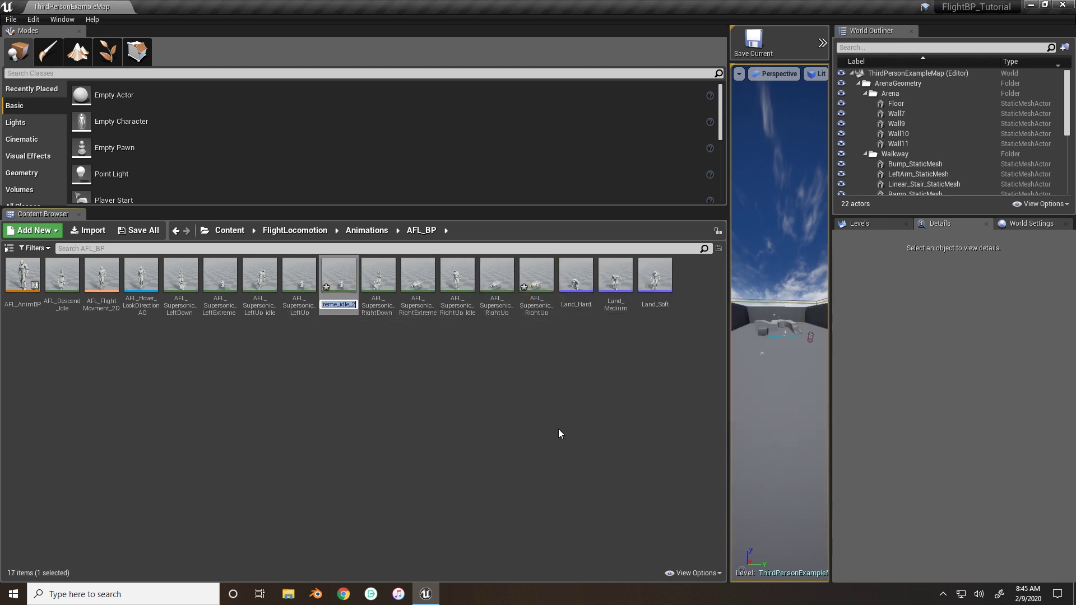
key(End)
key(BackSpace)
key(BackSpace)
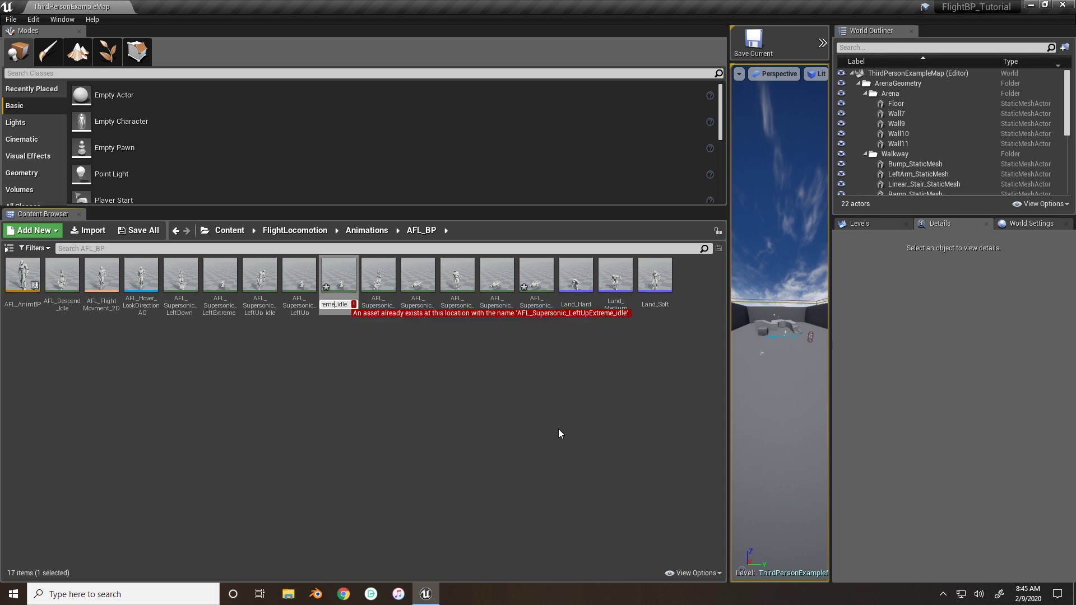
key(Right)
key(Right)
key(BackSpace)
key(BackSpace)
text(Down)
key(Return)
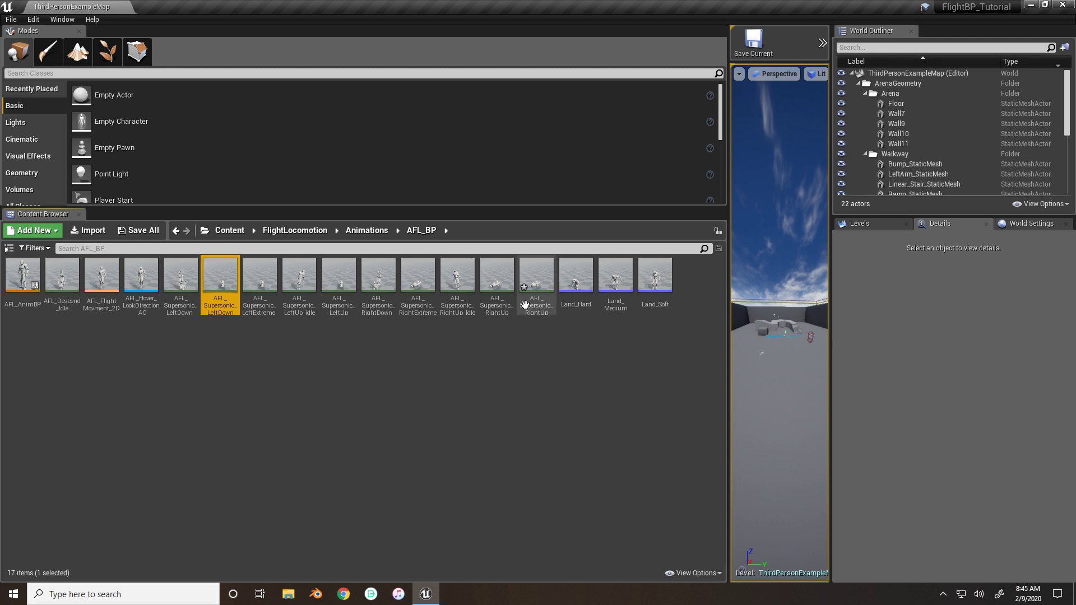
- Rename the RightUpExtreme copy as AFL_Supersonic_RightDownExtreme_Idle
click(530, 304)
click(537, 305)
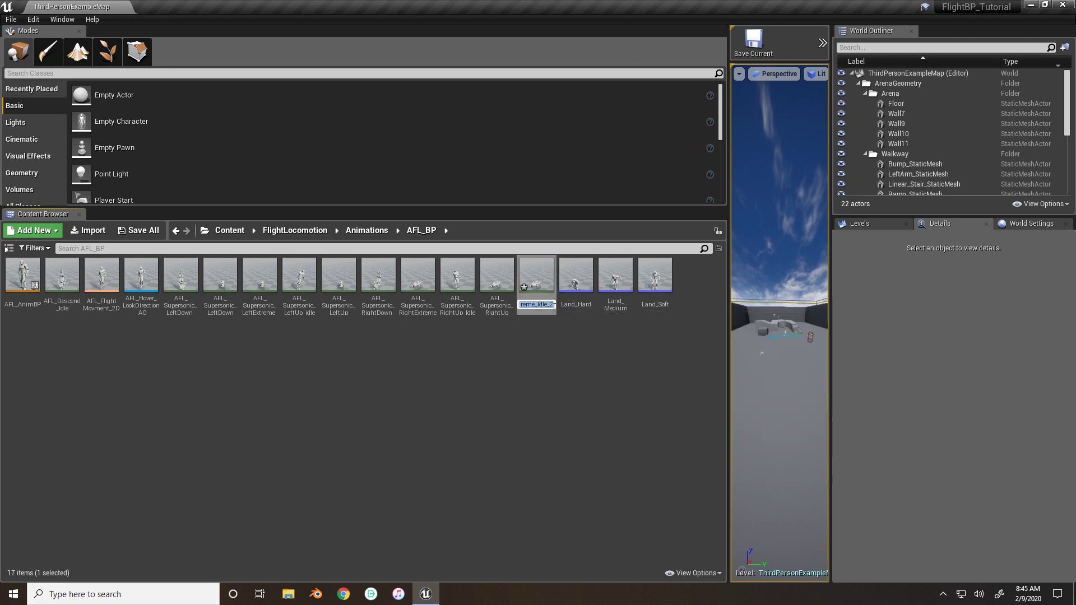
key(BackSpace)
key(BackSpace)
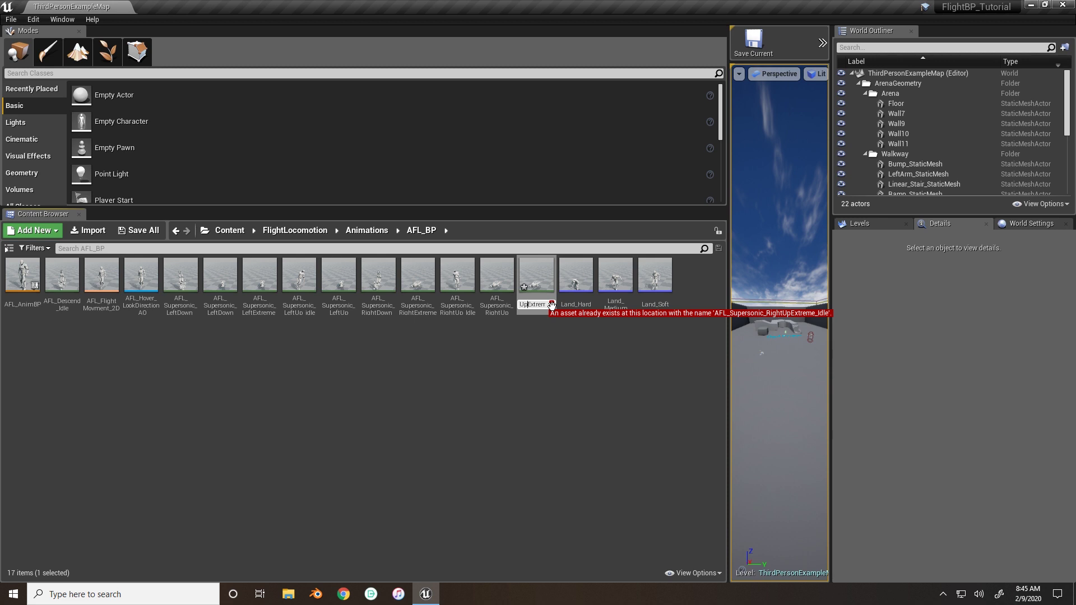
key(BackSpace)
key(BackSpace)
text(Down)
key(Return)
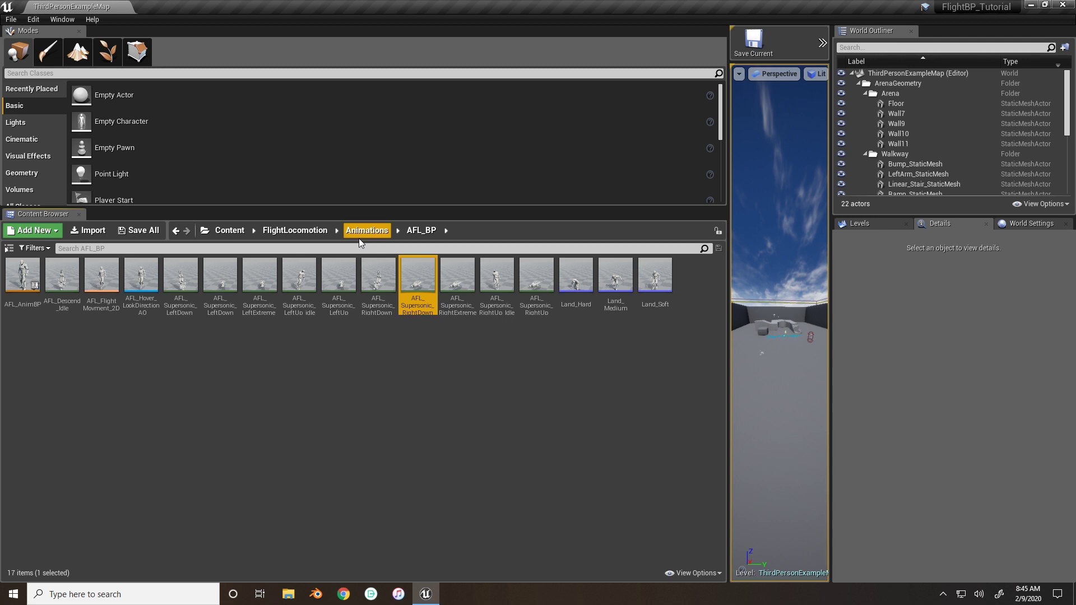
- Open AFL_Supersonic_LeftDownExtreme_idle as a docked editor tab and set its playback to frame 0
mouse_move(262, 313)
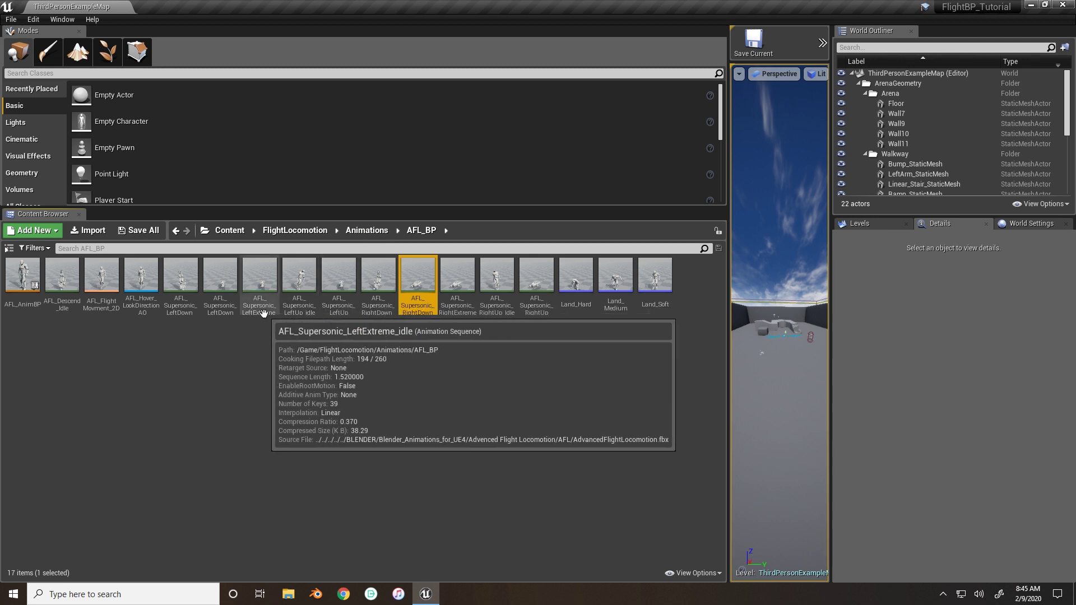
mouse_move(338, 300)
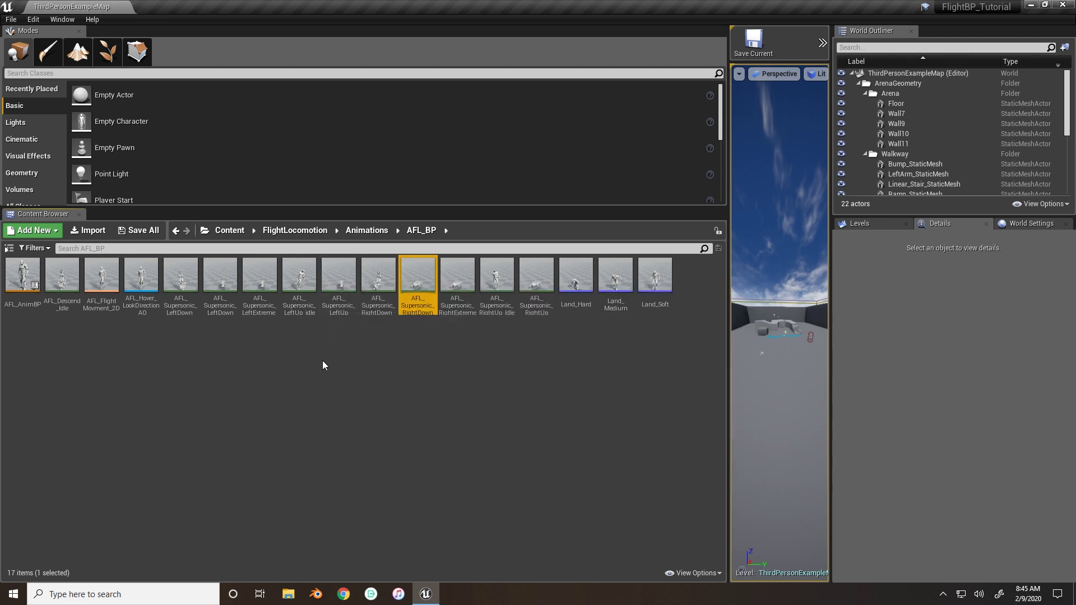
double_click(222, 292)
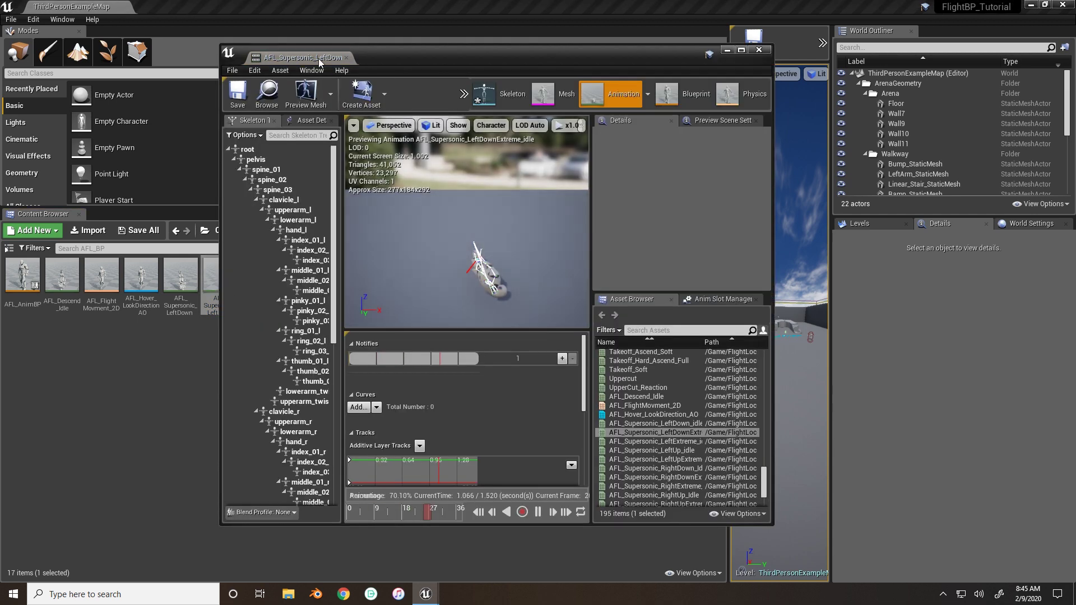
double_click(318, 58)
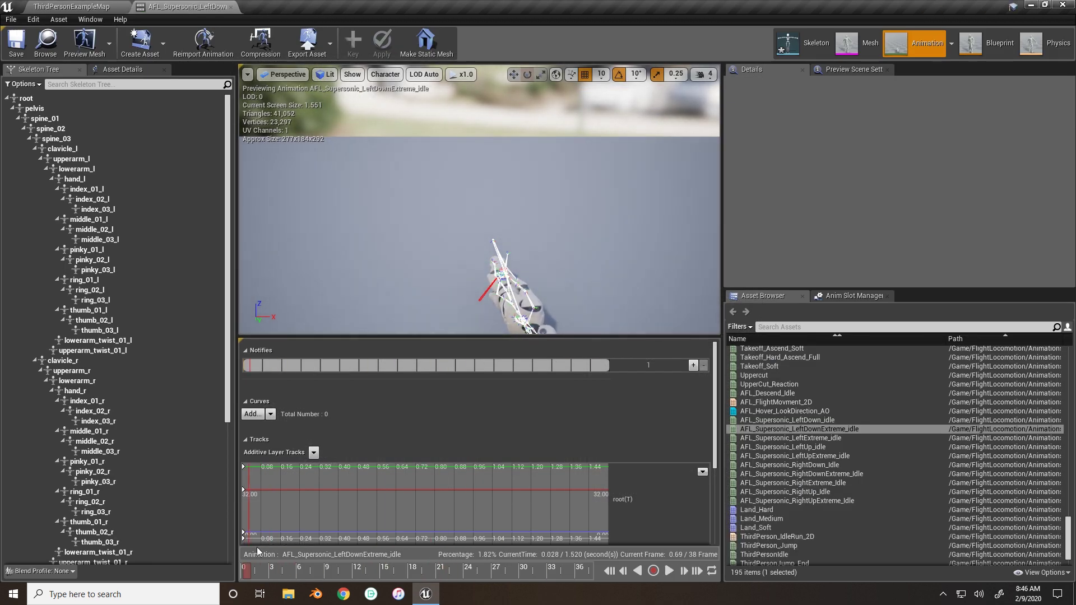
drag(243, 576, 203, 578)
- Rotate the root bone so the body points downward, to about 176.6, -9.4, -69.7 degrees, and key the LeftDownExtreme pose
mouse_move(579, 251)
right_down()
mouse_move(613, 281)
mouse_move(588, 269)
right_up()
drag(555, 286, 552, 294)
click(63, 97)
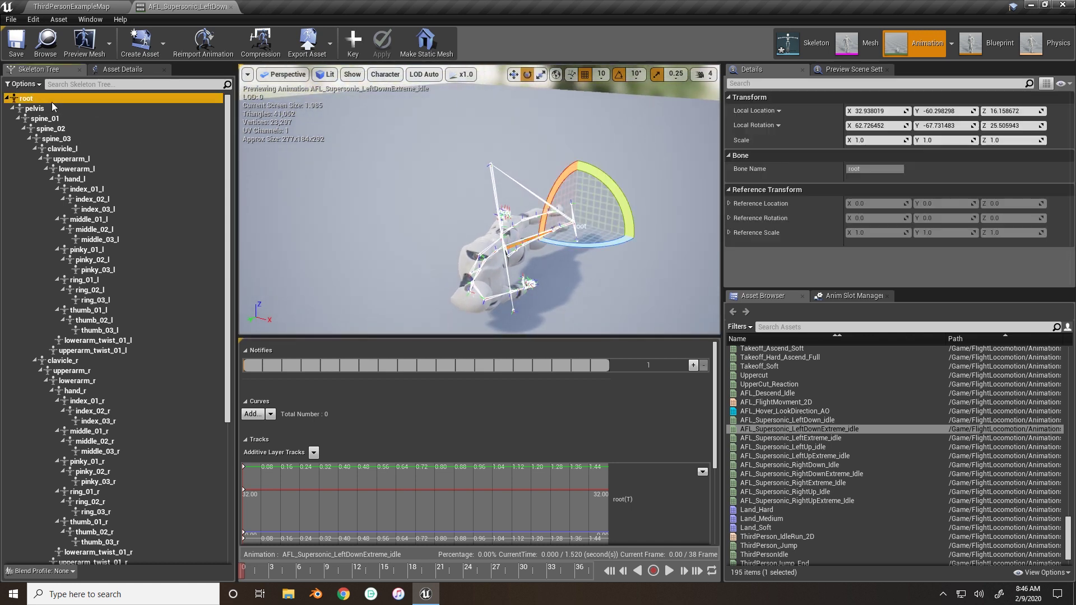
drag(444, 126, 464, 101)
click(361, 41)
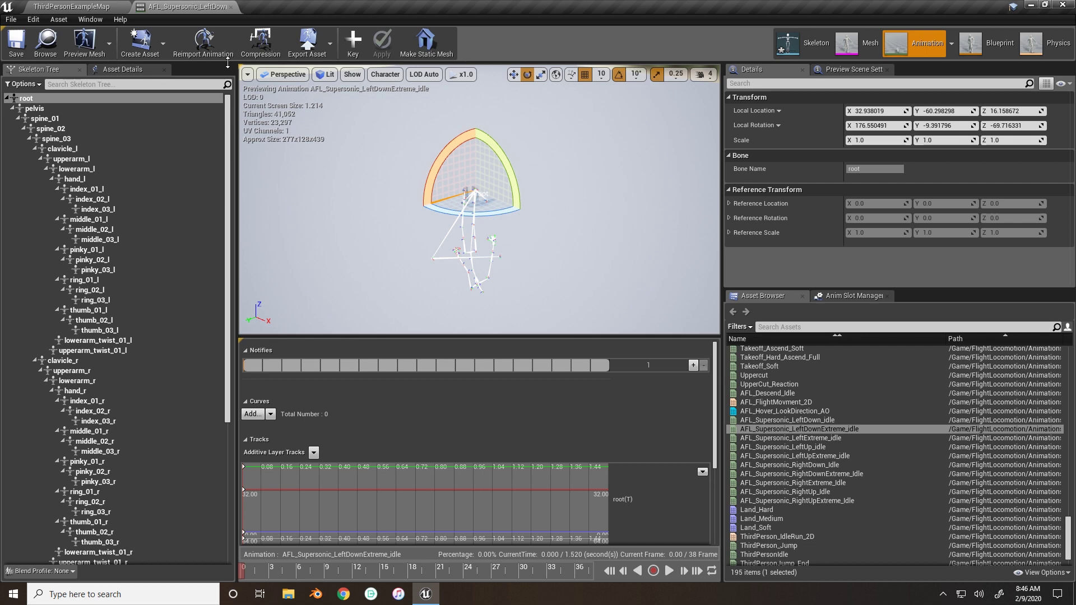
click(231, 7)
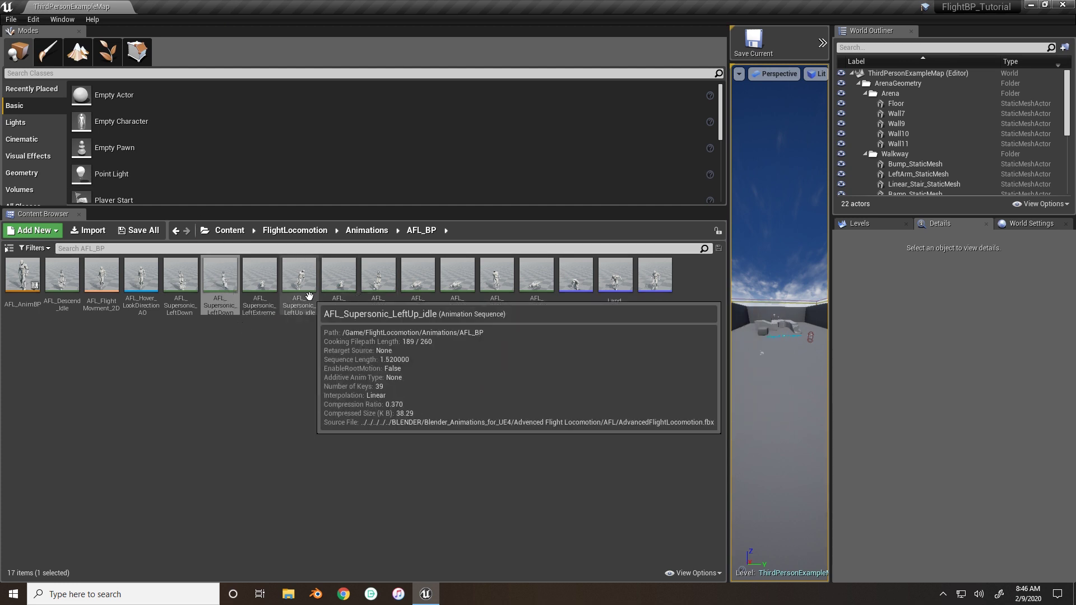
- Open AFL_Supersonic_LeftUpExtreme_idle as a docked editor tab, then pause it at frame 0
double_click(339, 277)
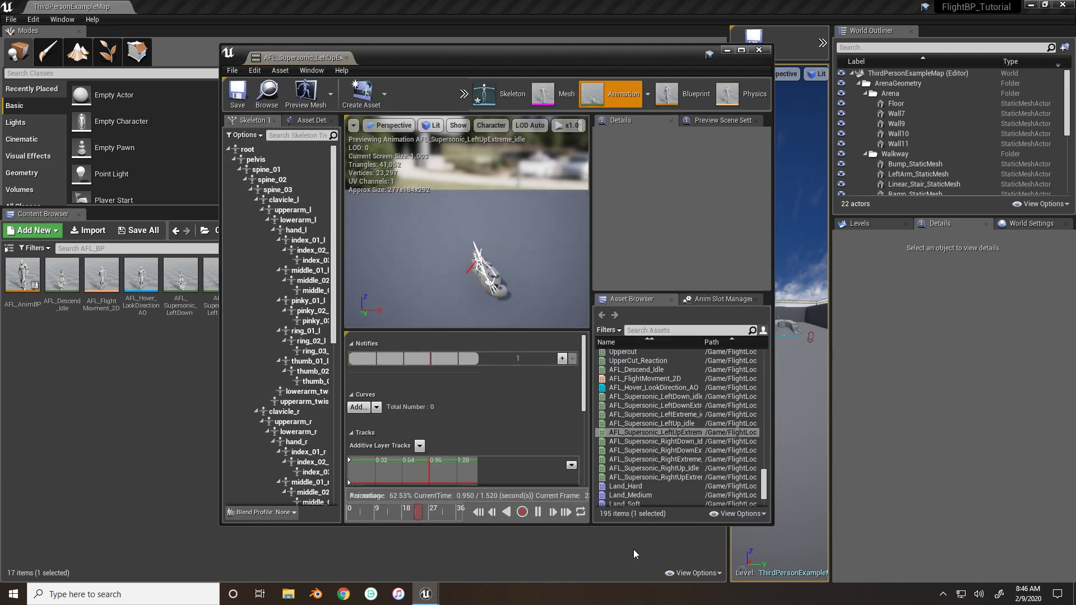
drag(330, 56, 279, 9)
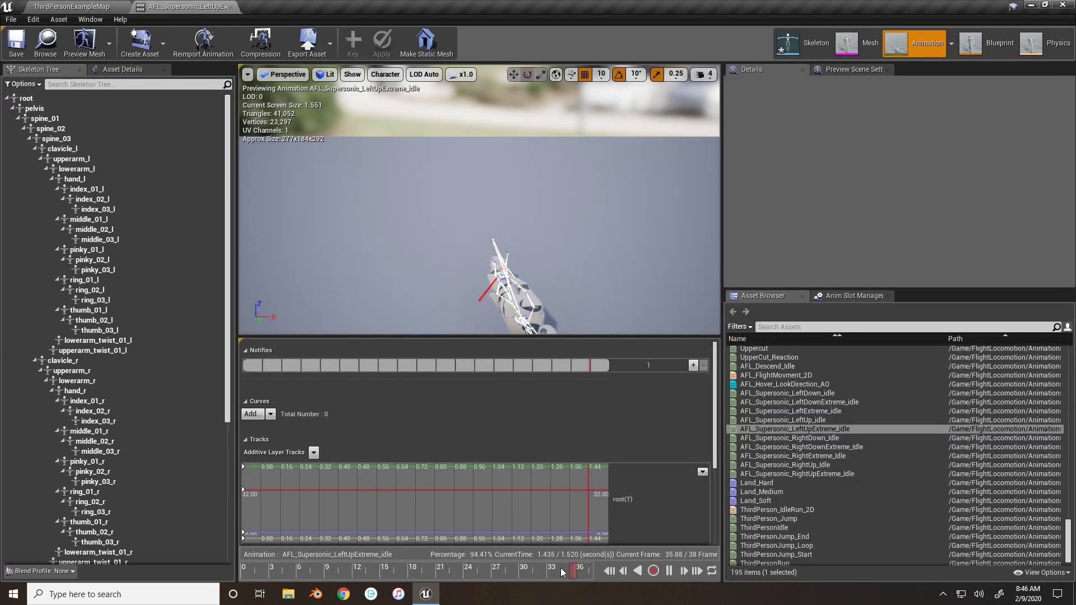
click(666, 572)
drag(422, 571, 52, 552)
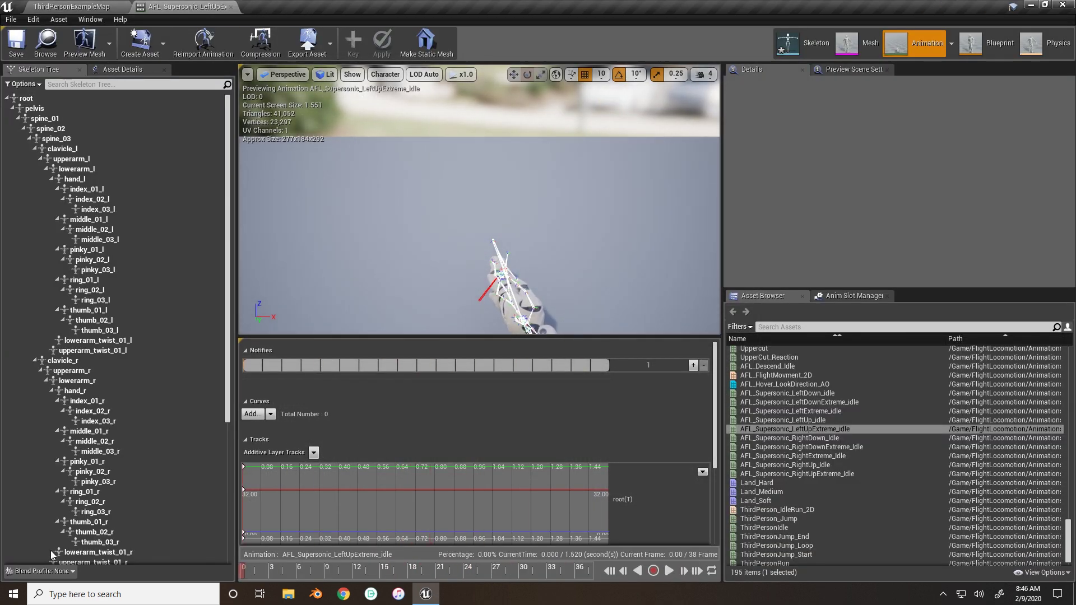
- Rotate the root bone so the body stands upright, to about -3.5, 9.4, 69.7 degrees, and key the LeftUpExtreme pose
mouse_move(562, 181)
alt+mouse_down()
mouse_move(482, 224)
mouse_move(561, 180)
alt+mouse_up()
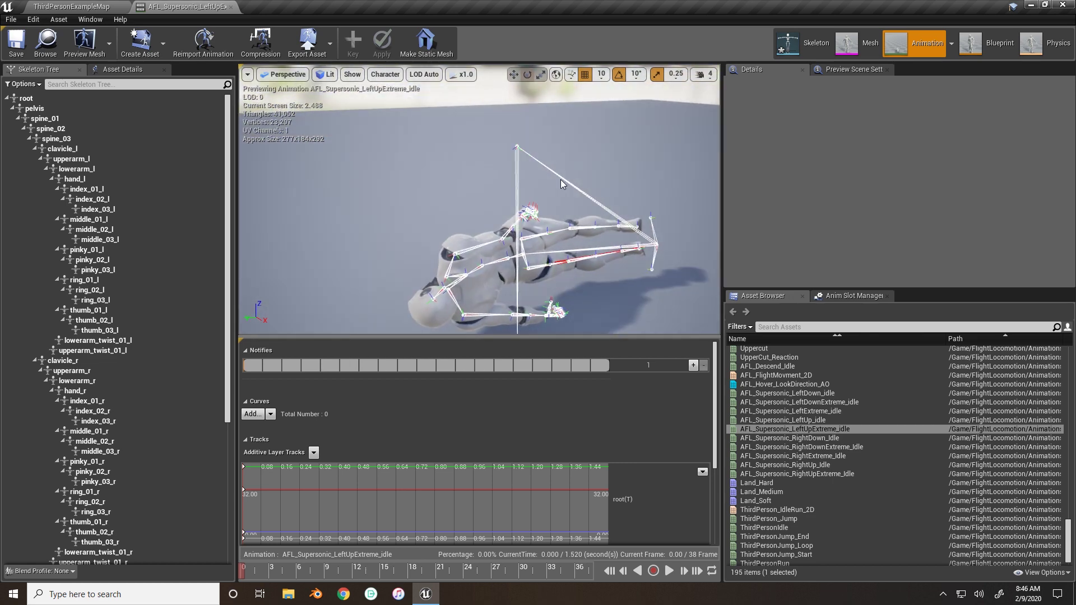
click(141, 101)
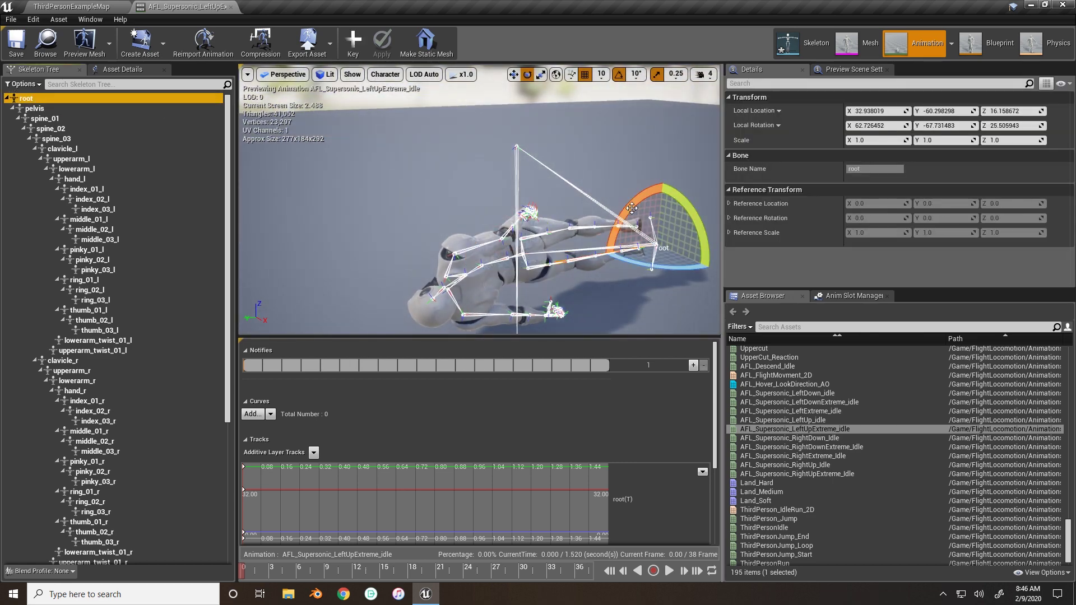
drag(698, 224, 652, 276)
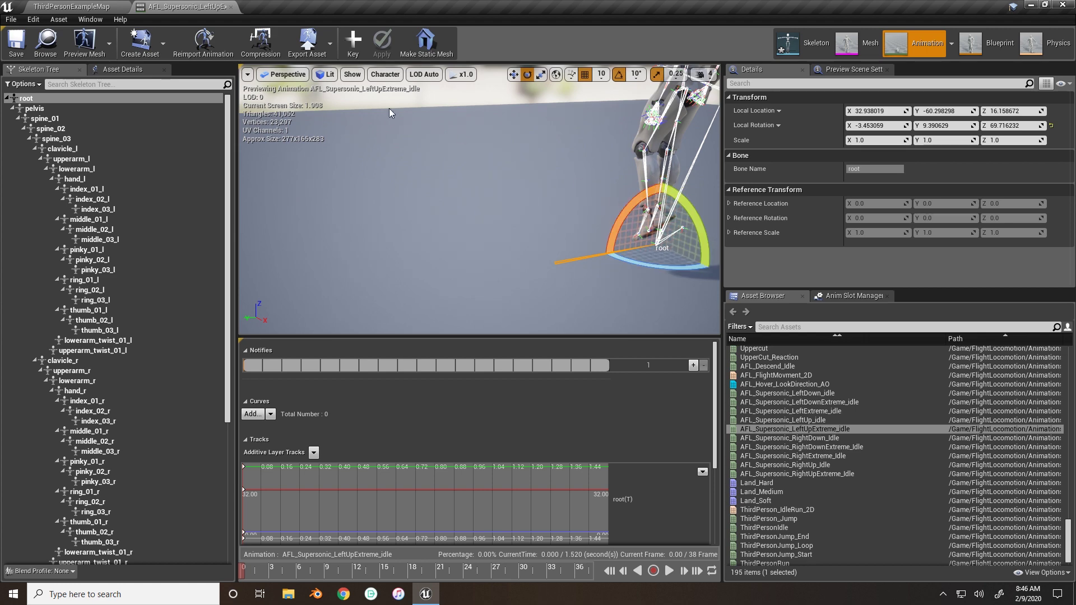
click(353, 42)
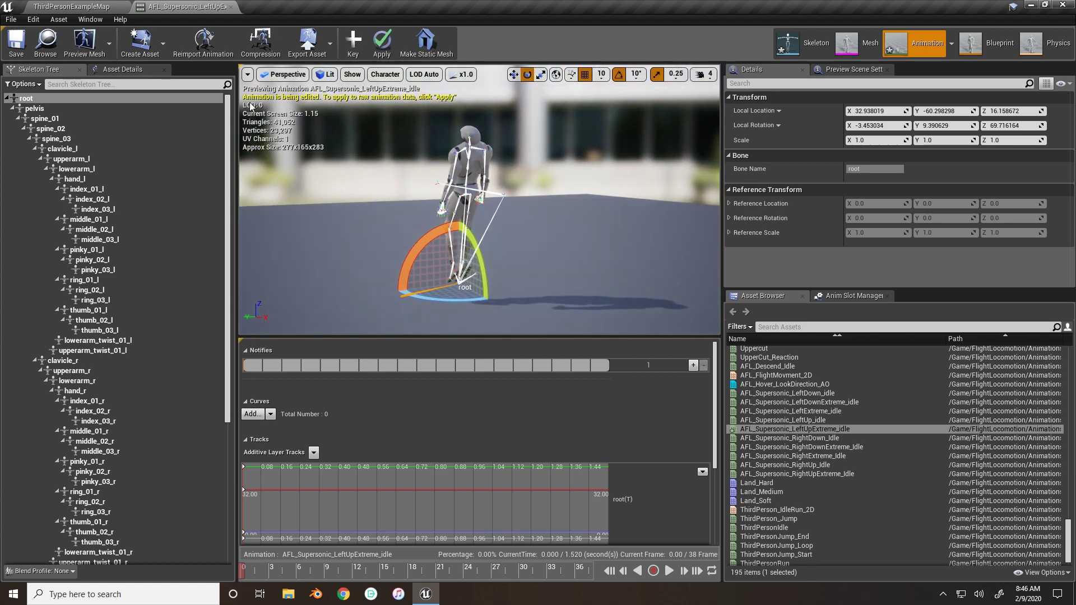
- Open AFL_Supersonic_RightDownExtreme_Idle from the AFL_BP folder for editing
click(72, 6)
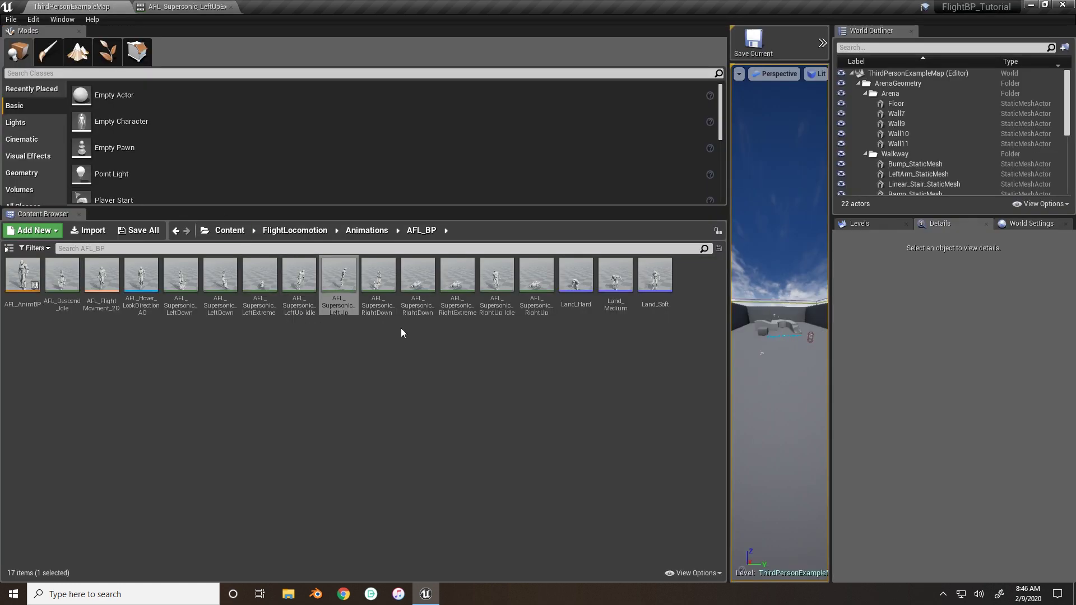
double_click(419, 281)
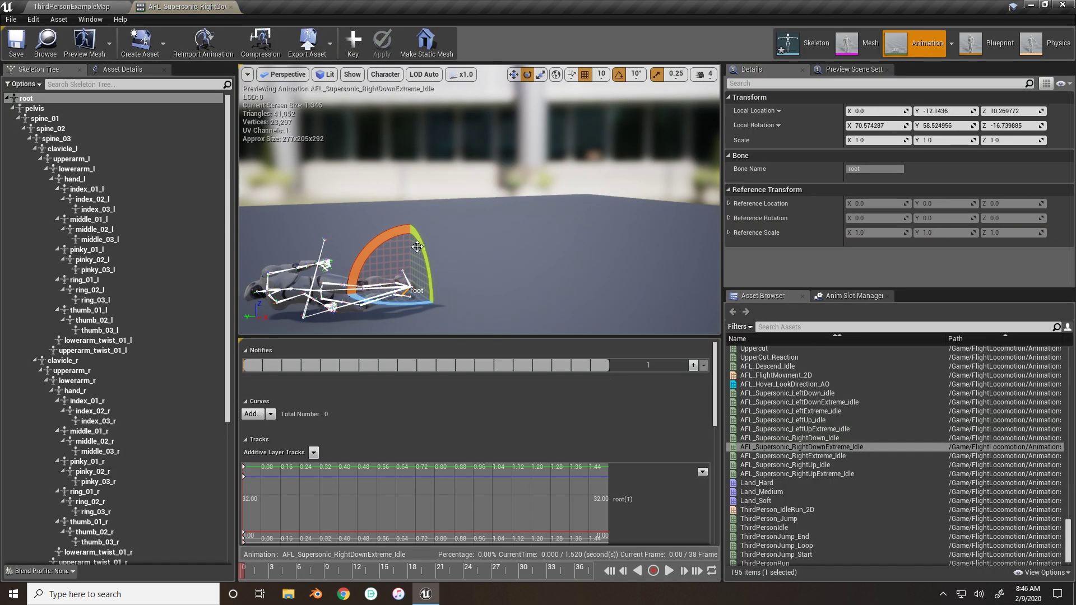
drag(461, 214, 429, 266)
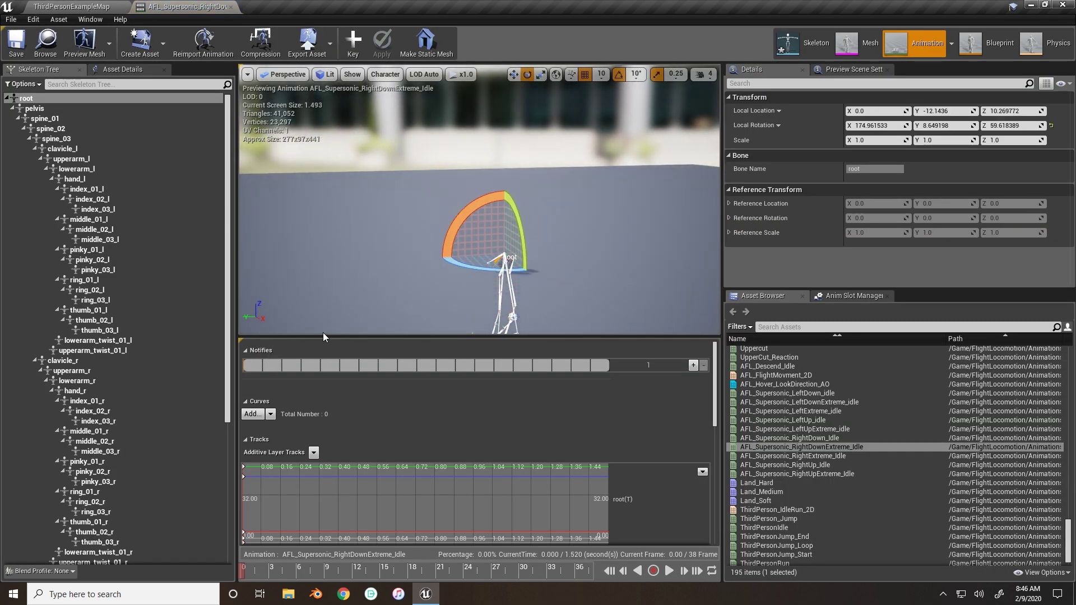
key(ctrl+z)
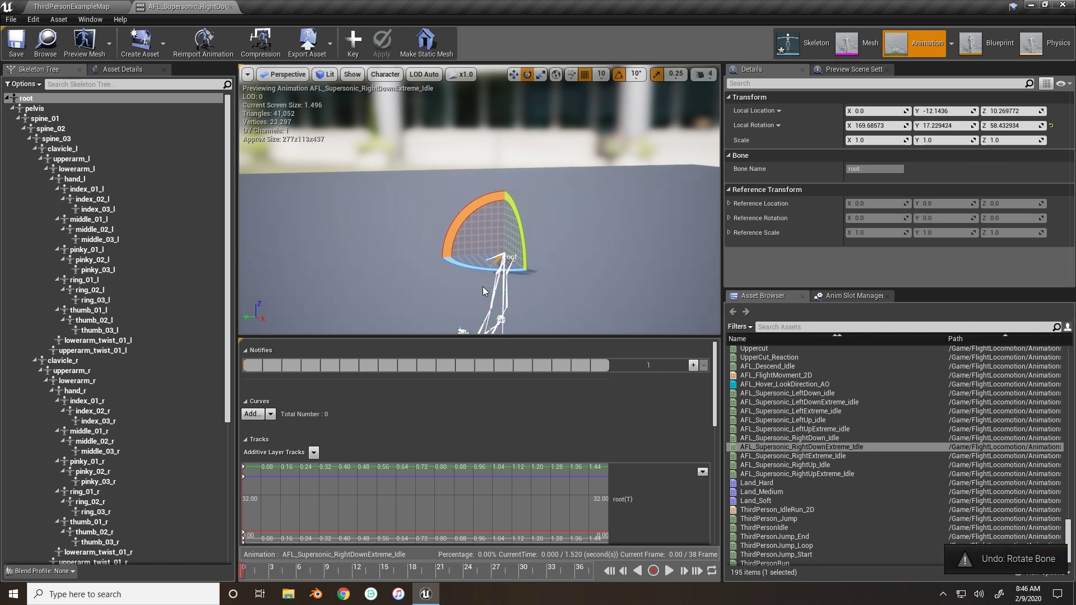
key(ctrl+z)
- Rotate the root bone downward to about 175, 8.6, 59.6 degrees, then key and save the RightDownExtreme animation
drag(492, 191, 426, 264)
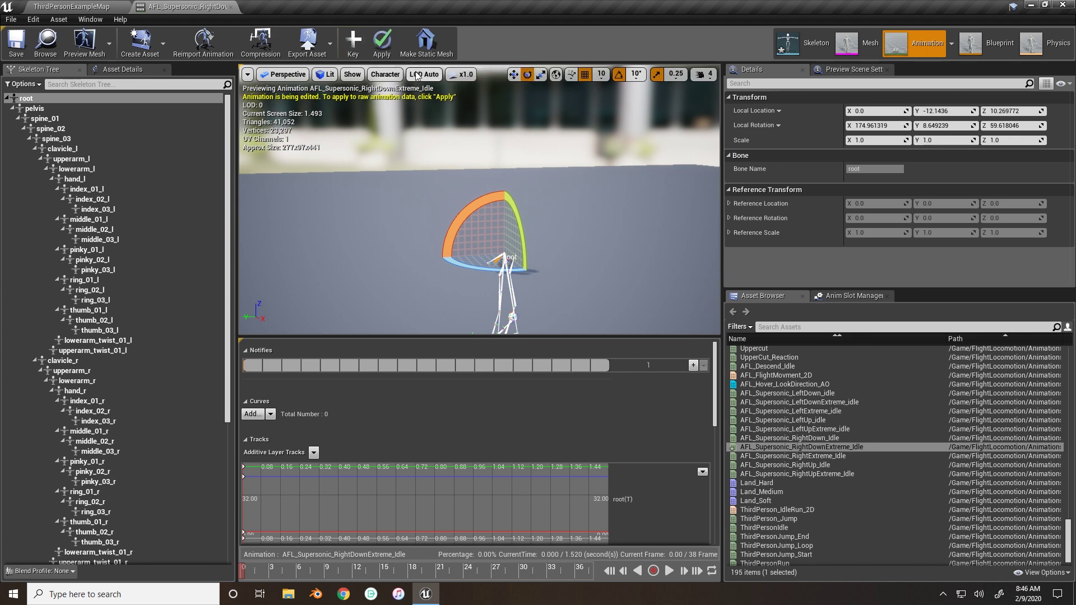
click(14, 43)
- In AFL_Supersonic_RightUpExtreme_Idle, rotate the root bone upright to about -5, -8.6, -59.6 degrees, then key and save the pose
click(83, 7)
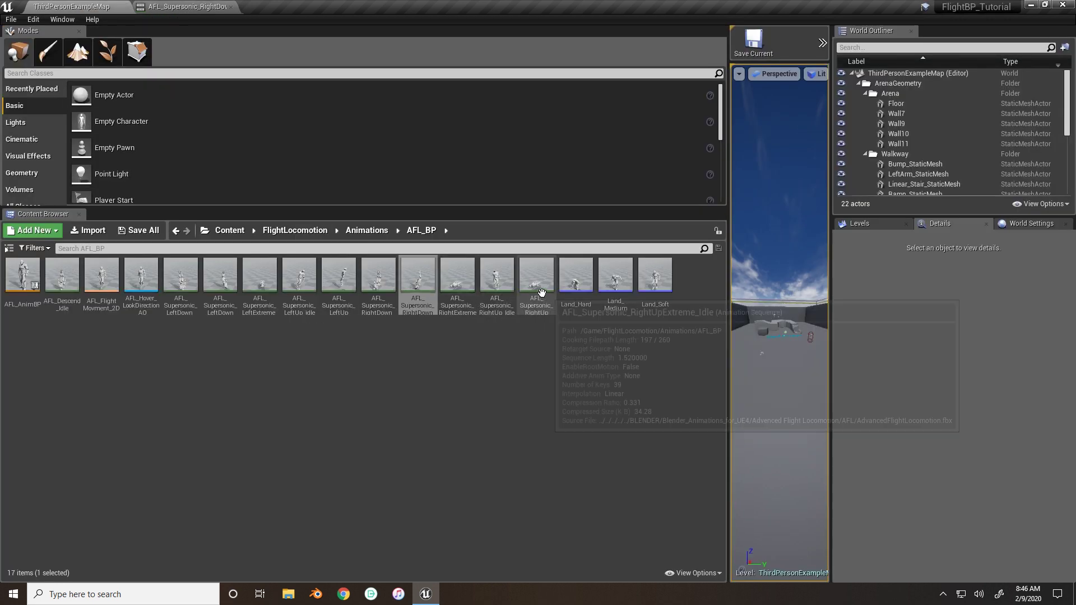
mouse_move(474, 203)
mouse_down()
mouse_move(477, 235)
mouse_move(474, 203)
mouse_up()
click(352, 46)
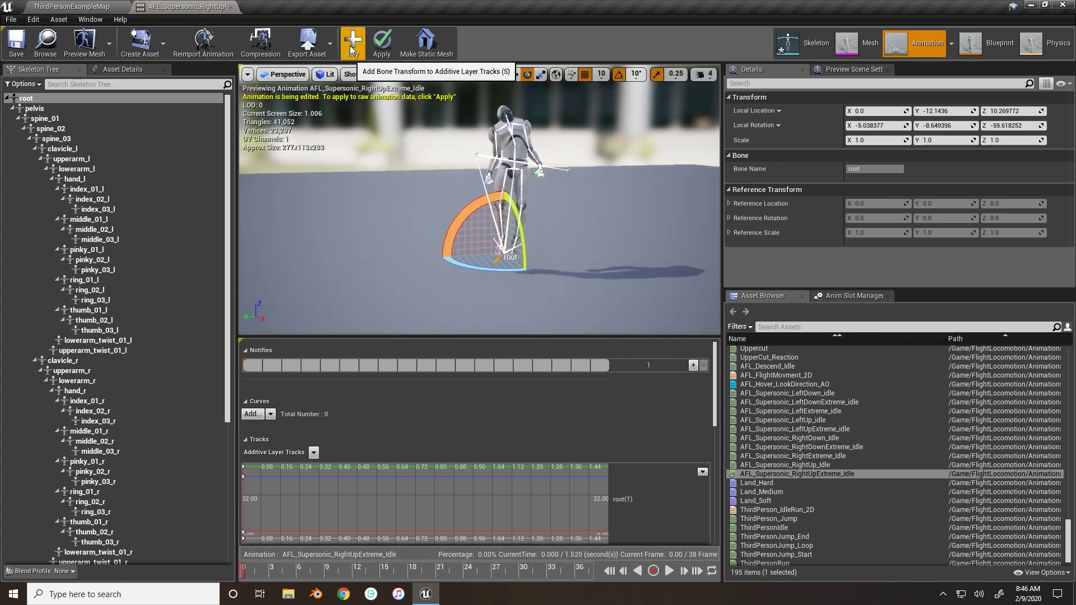
click(17, 38)
click(15, 37)
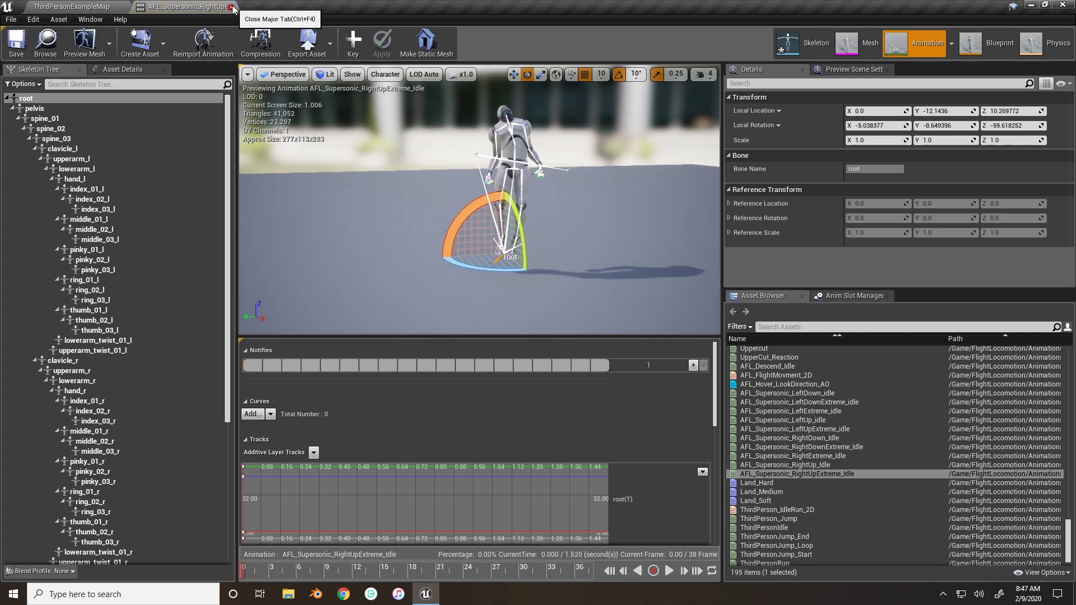
click(230, 7)
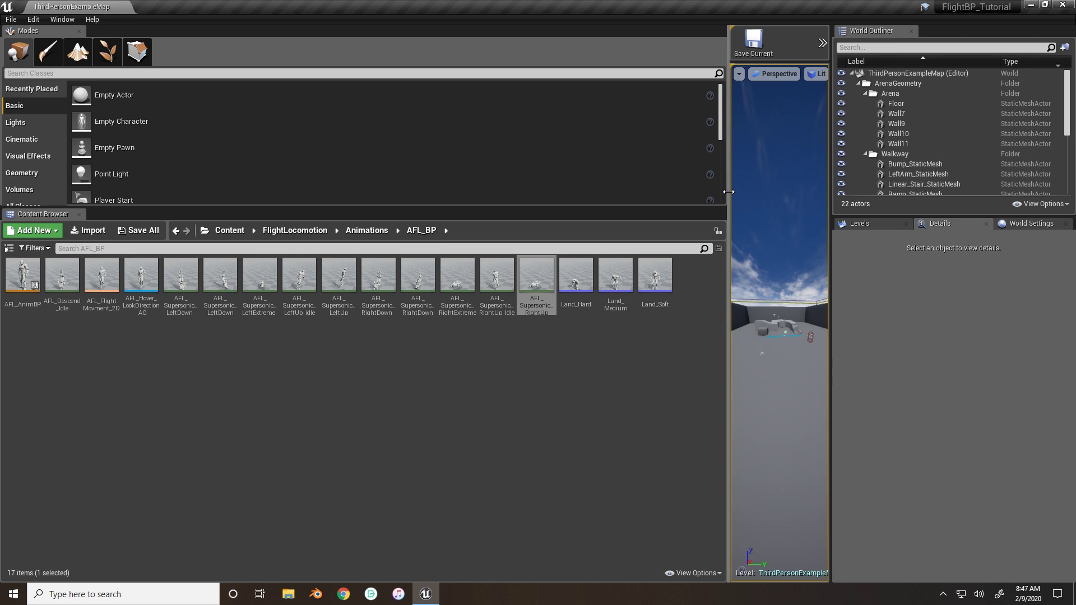
- Narrow the Modes and Content Browser area to enlarge the level viewport
drag(726, 196, 289, 205)
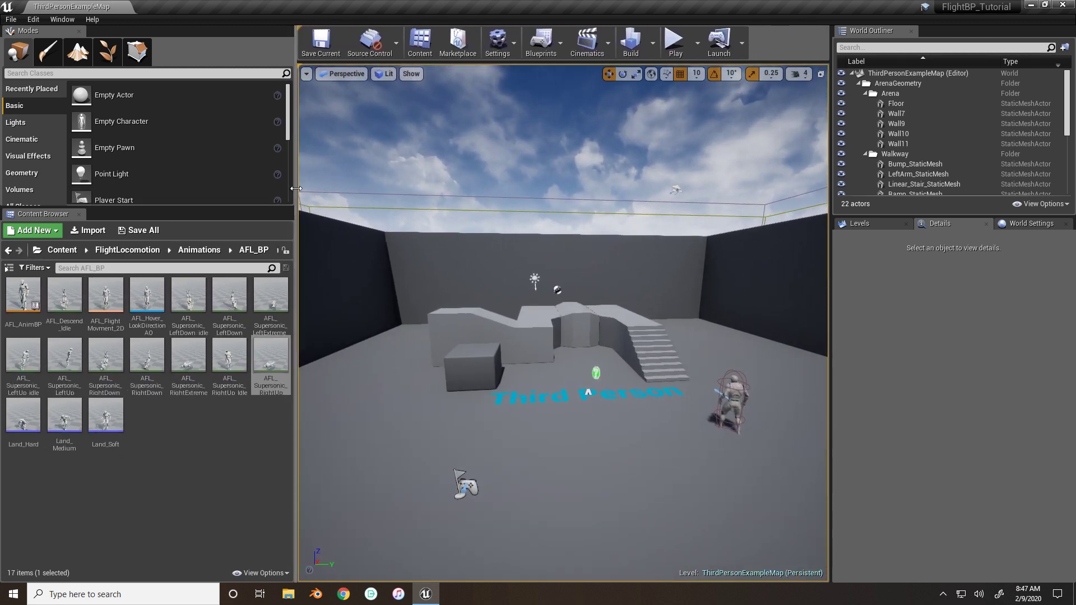